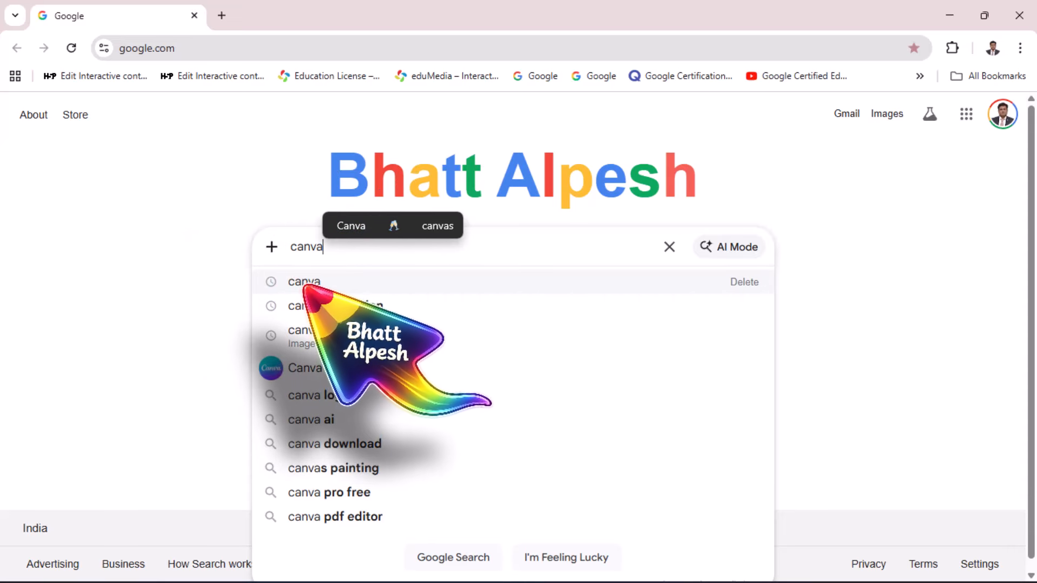
# Step: Search Google for canva and open the Canva account login result
pyautogui.click(270, 368)
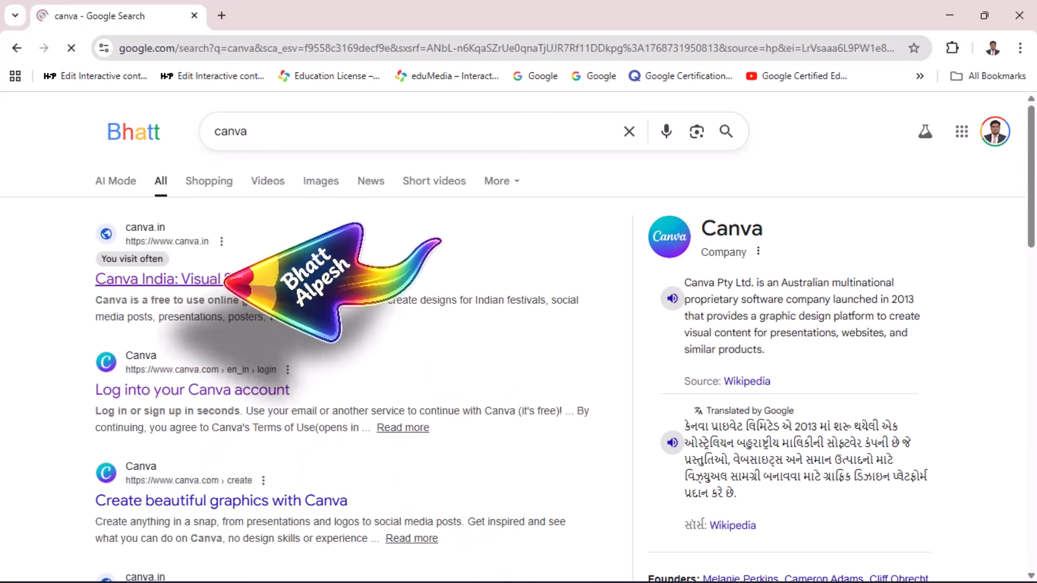
pyautogui.scroll(-3, 227, 313)
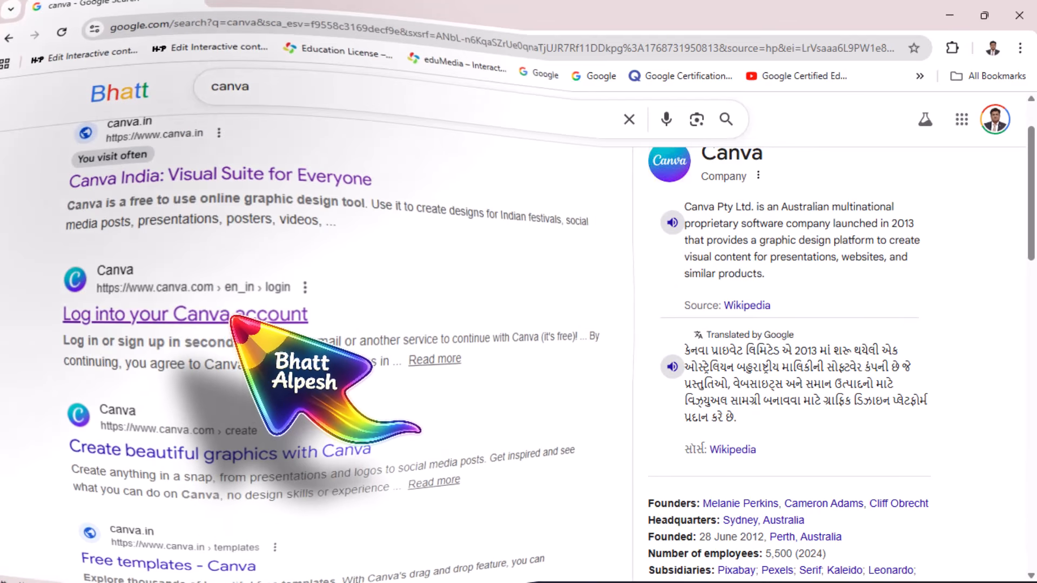
pyautogui.click(234, 315)
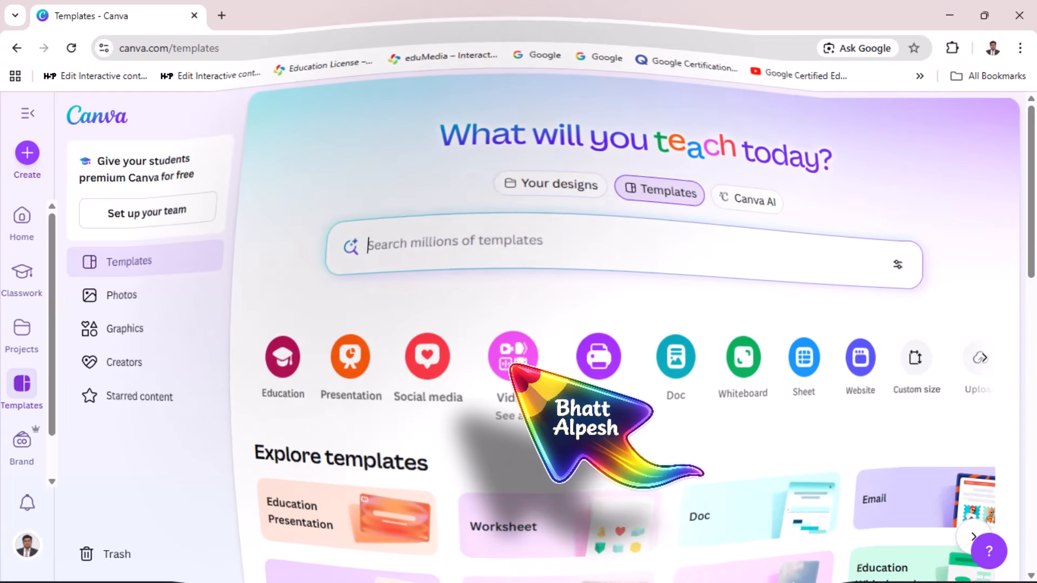
# Step: Browse the video design formats and create a new YouTube Video (Landscape) design
pyautogui.click(511, 367)
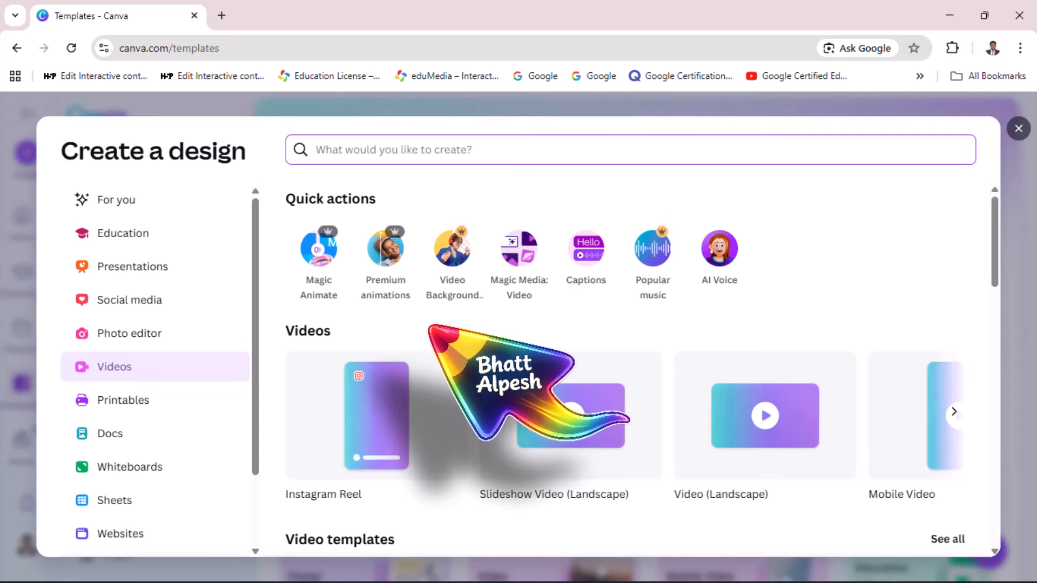
pyautogui.scroll(-2, 431, 328)
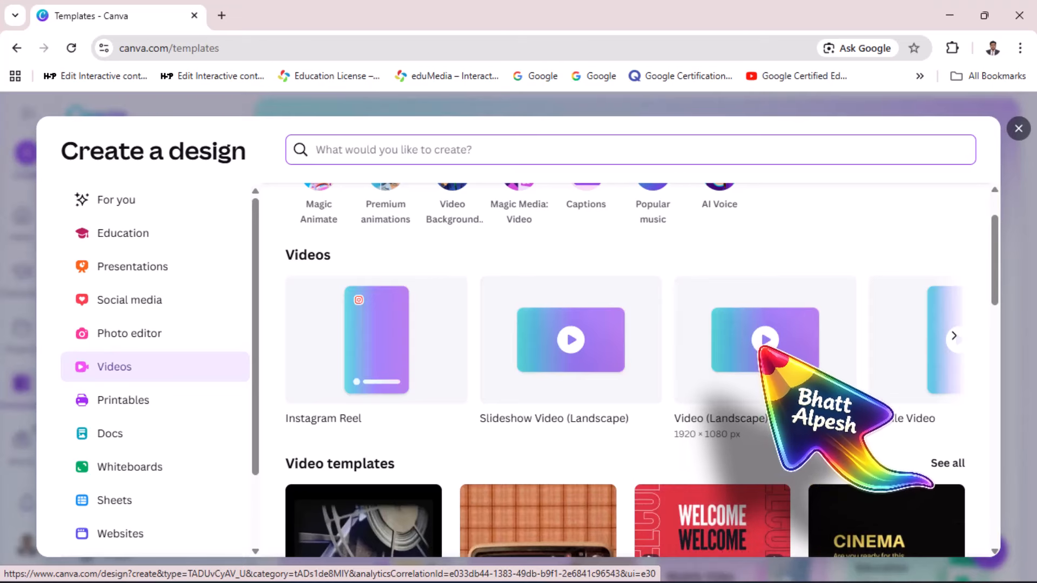
pyautogui.click(954, 336)
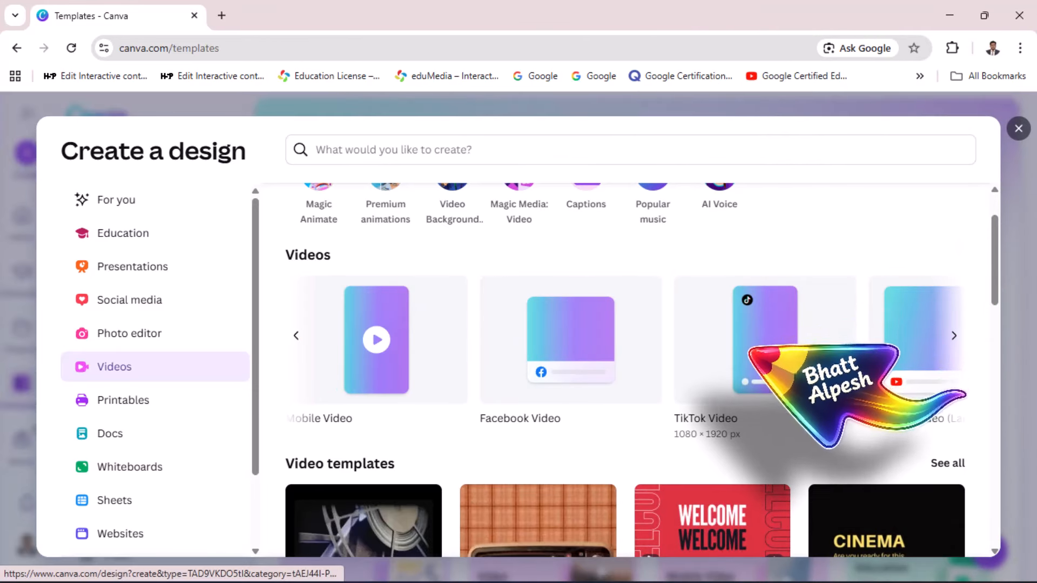
pyautogui.click(954, 335)
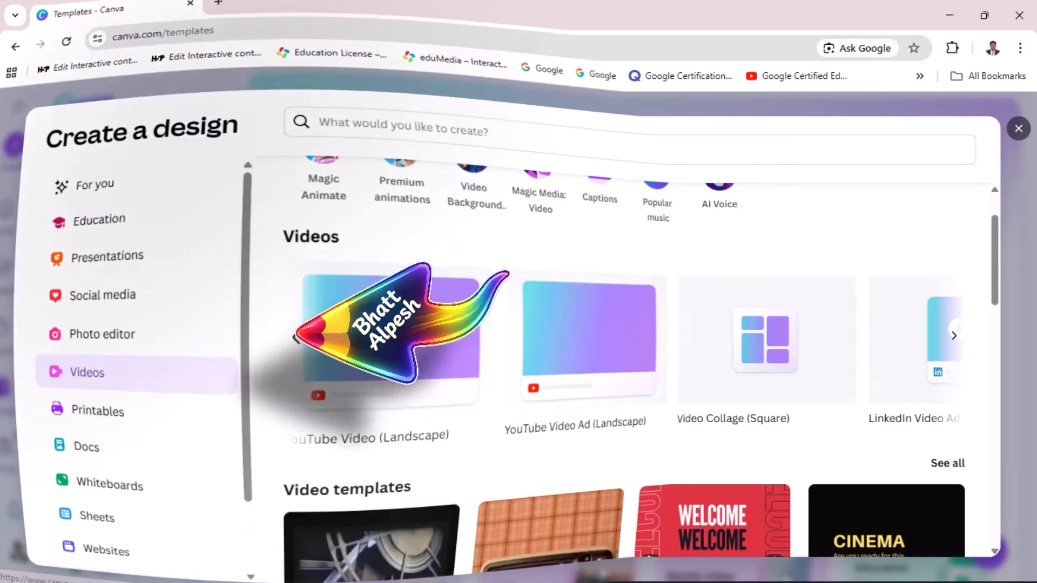
pyautogui.click(296, 336)
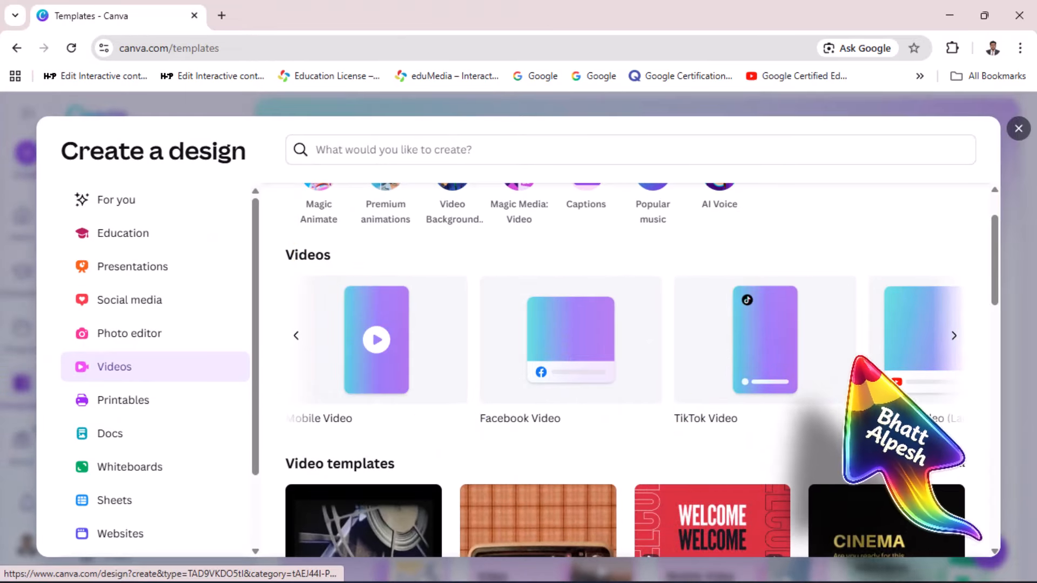
pyautogui.click(954, 335)
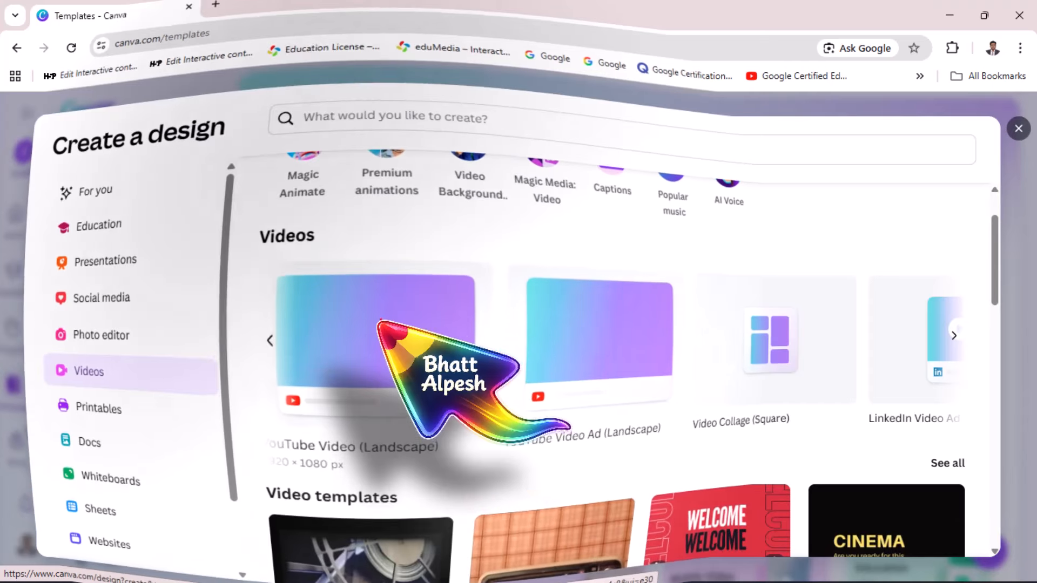
pyautogui.click(381, 325)
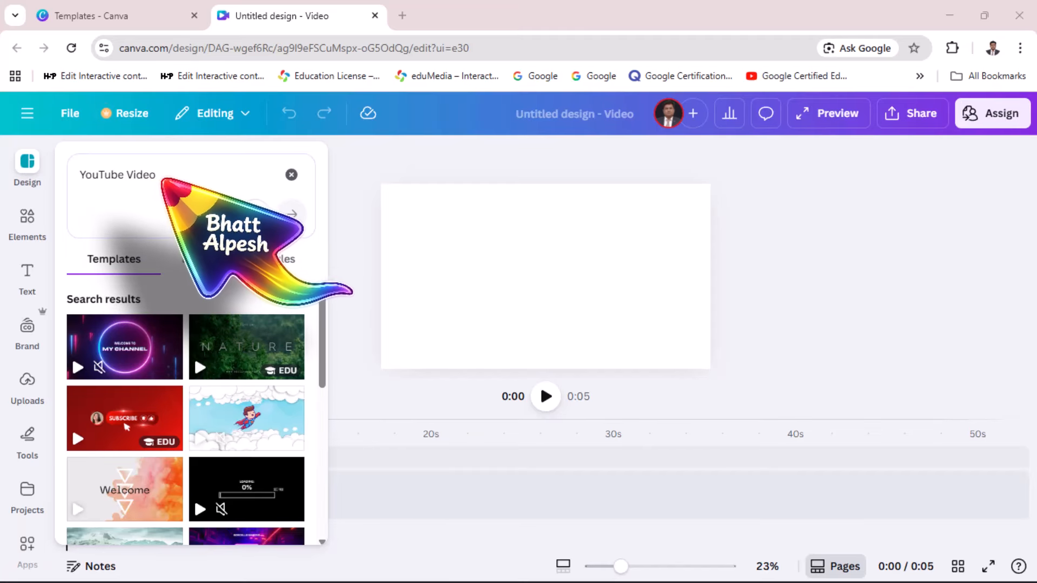
# Step: Search the elements for "eating" and show all matching graphics
pyautogui.click(30, 226)
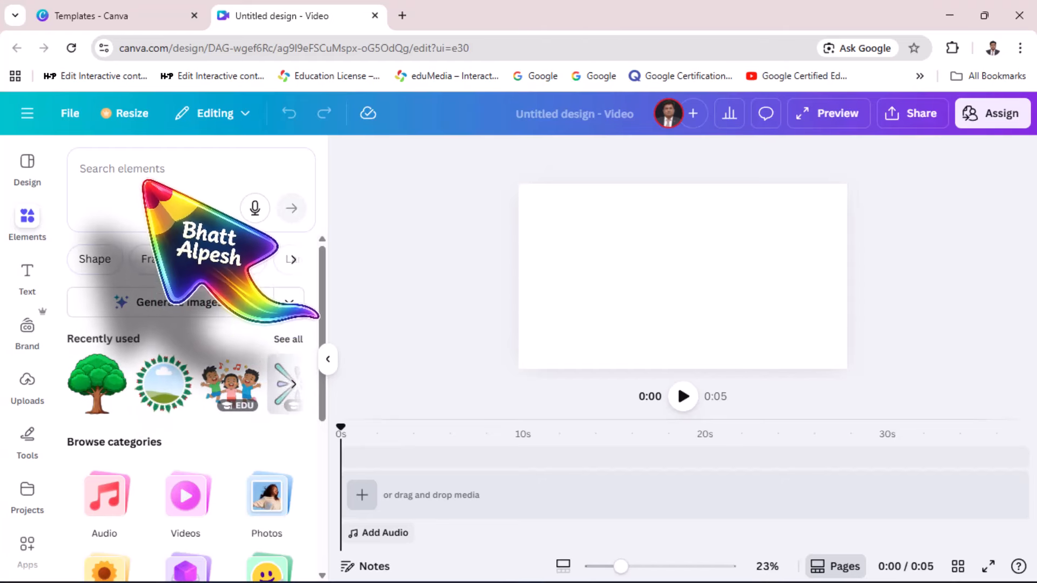
pyautogui.click(146, 179)
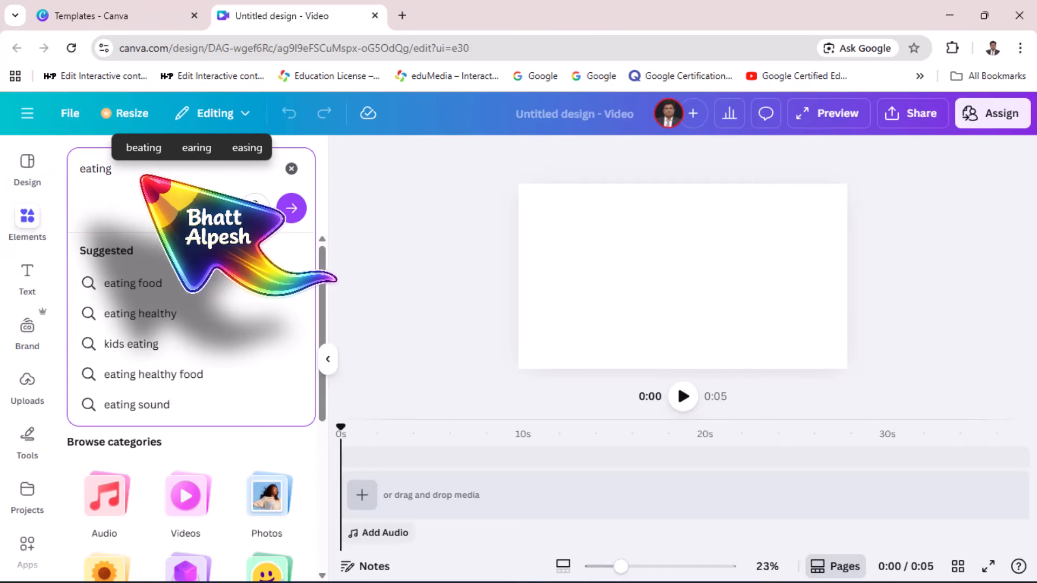
pyautogui.click(292, 208)
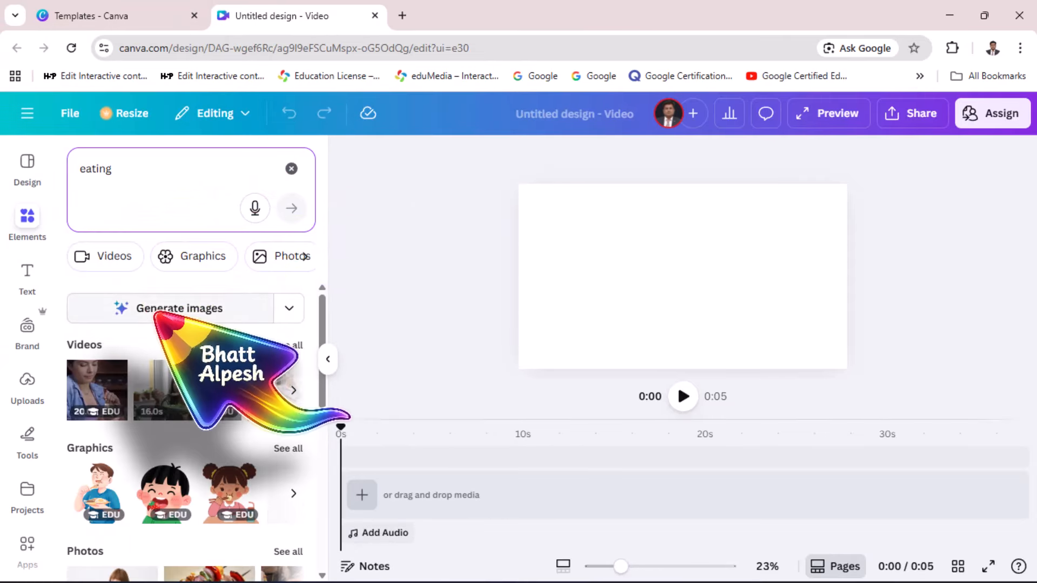
pyautogui.scroll(-3, 155, 312)
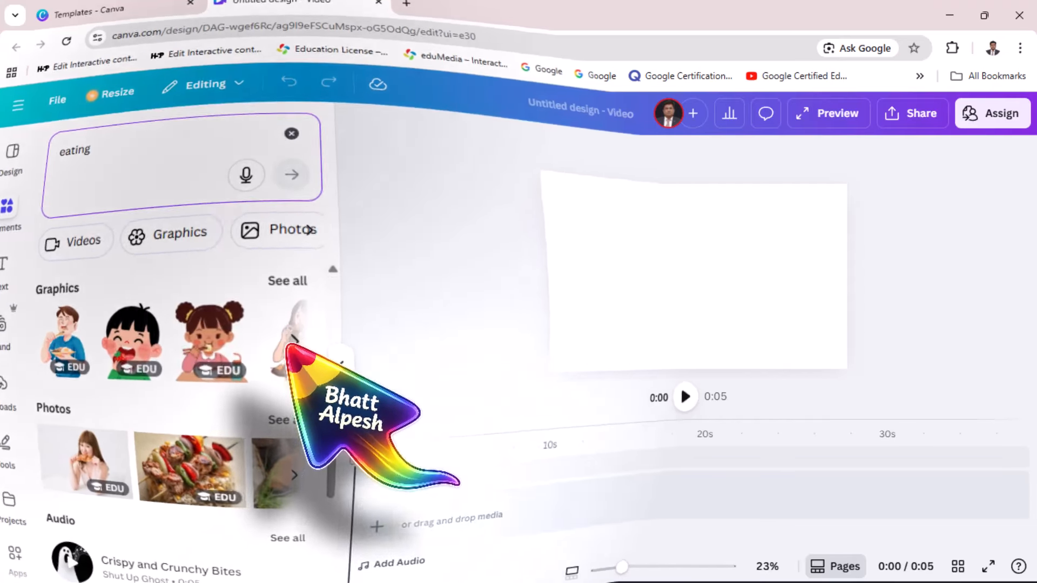
pyautogui.click(294, 341)
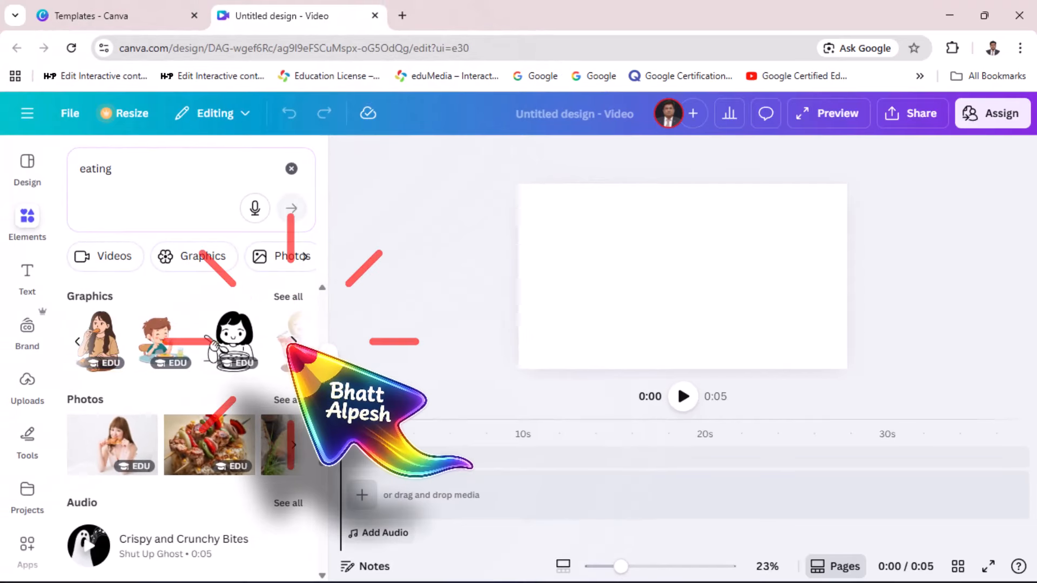
pyautogui.click(286, 297)
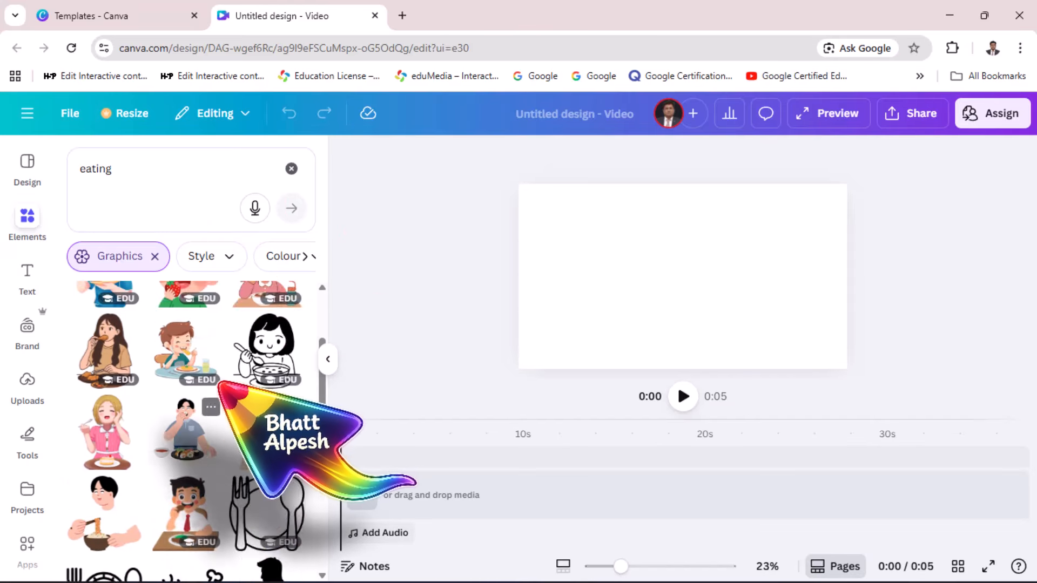
# Step: Look through the eating graphics for a suitable character illustration
pyautogui.scroll(-5, 221, 386)
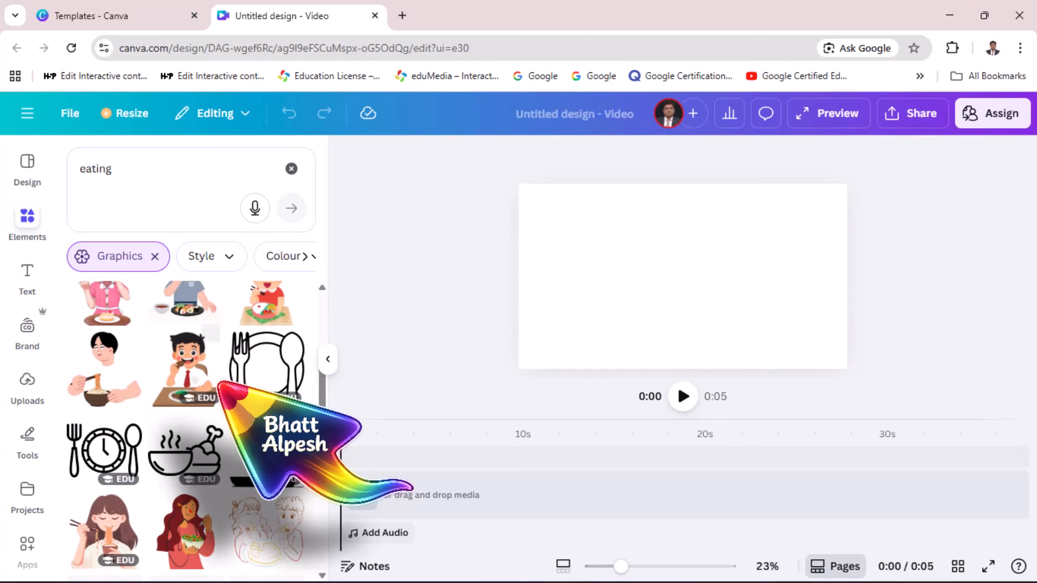
pyautogui.scroll(-5, 222, 385)
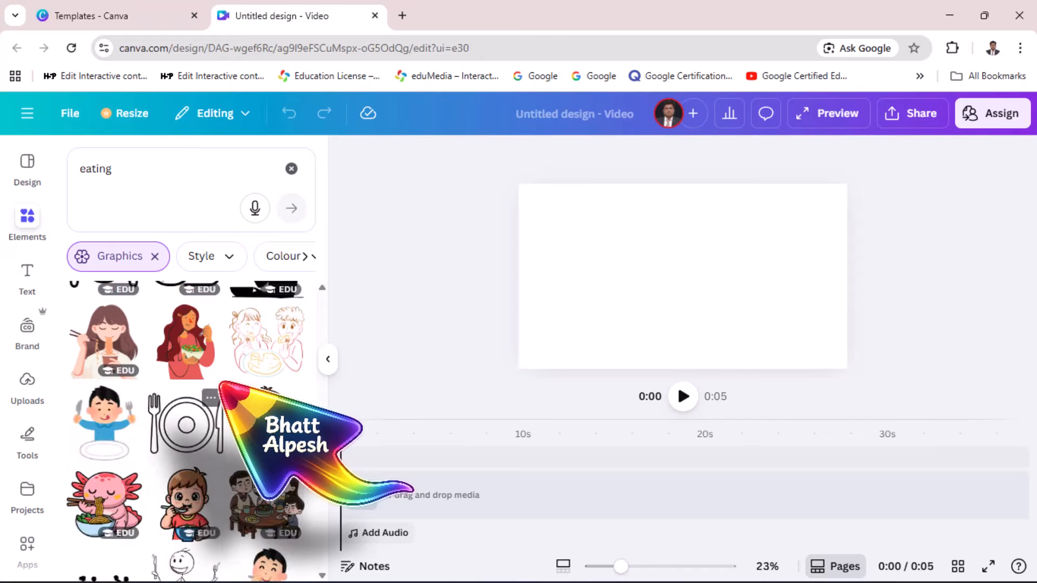
pyautogui.scroll(-3, 222, 386)
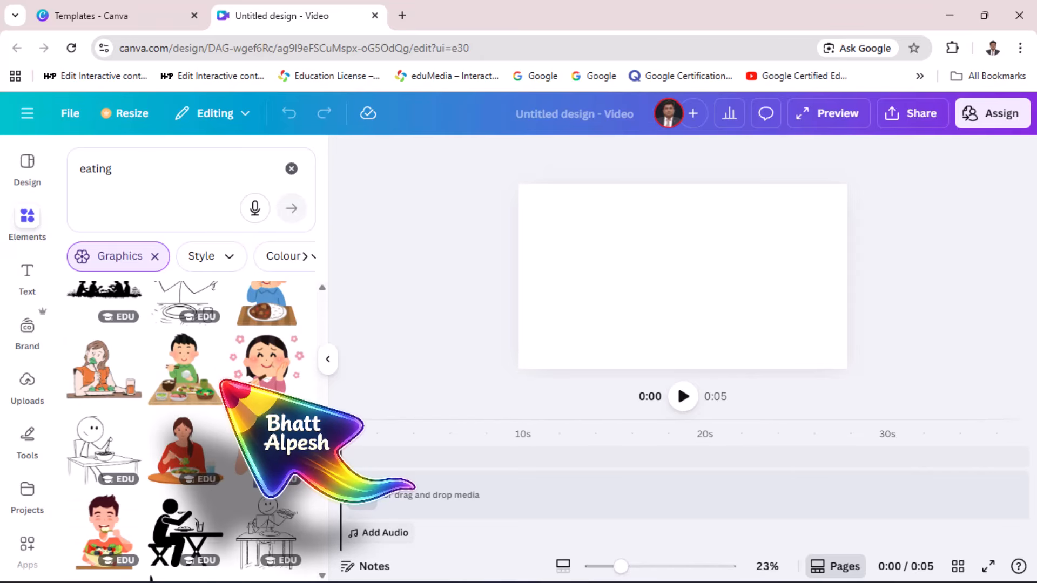
pyautogui.scroll(-3, 224, 382)
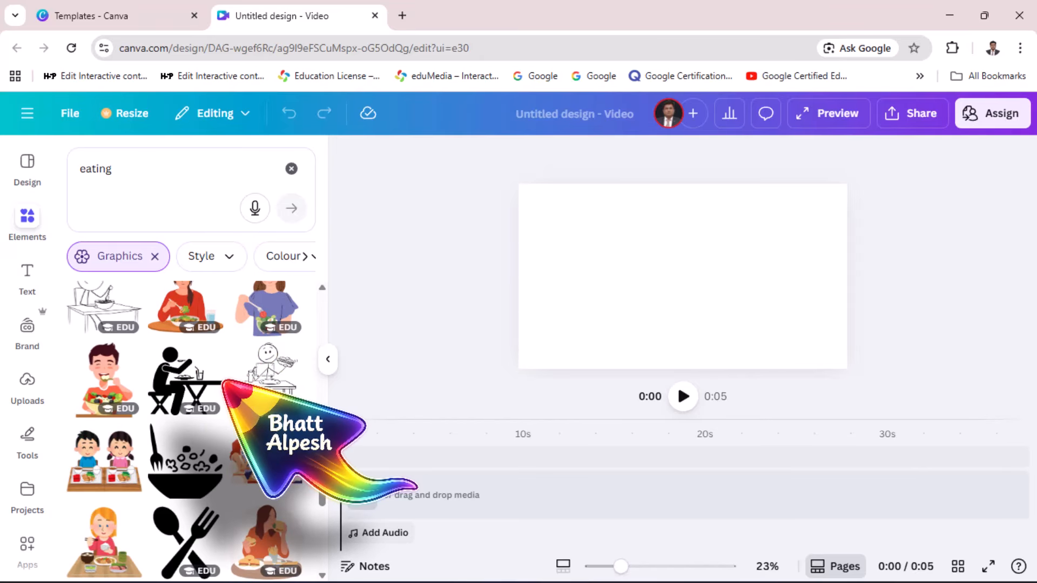
pyautogui.scroll(-5, 223, 382)
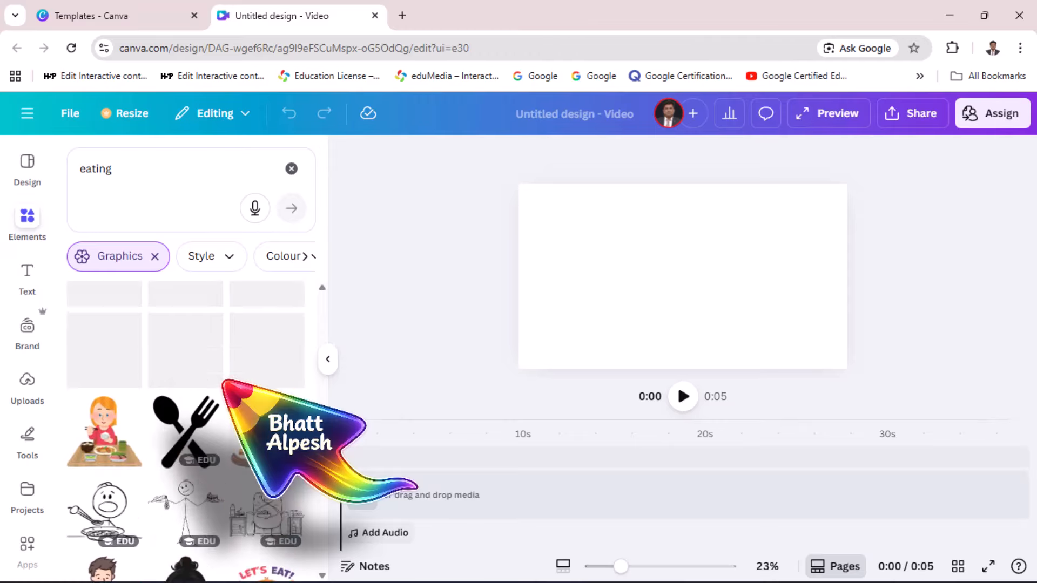
pyautogui.scroll(2, 223, 381)
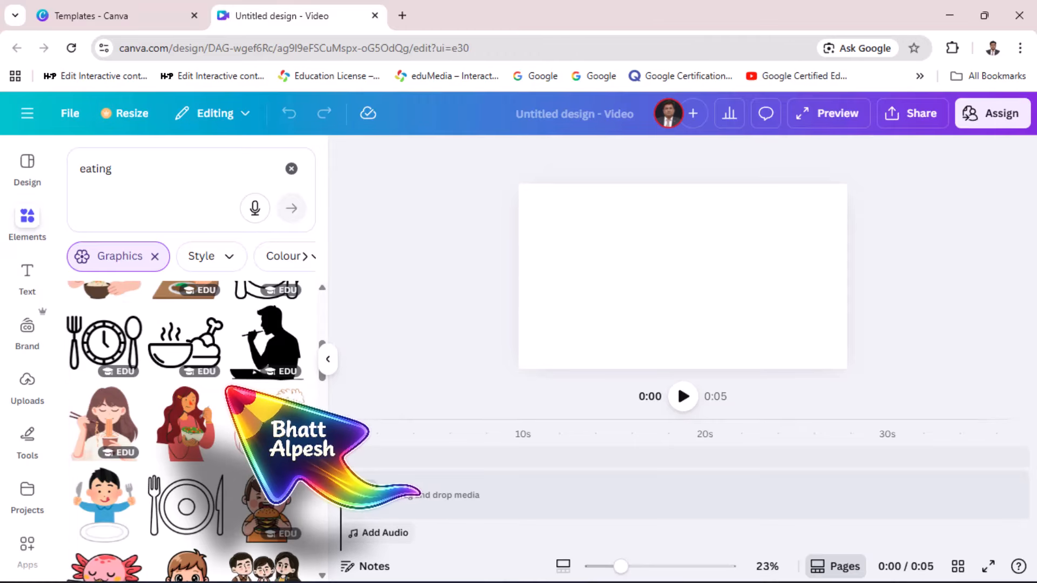
pyautogui.scroll(3, 227, 387)
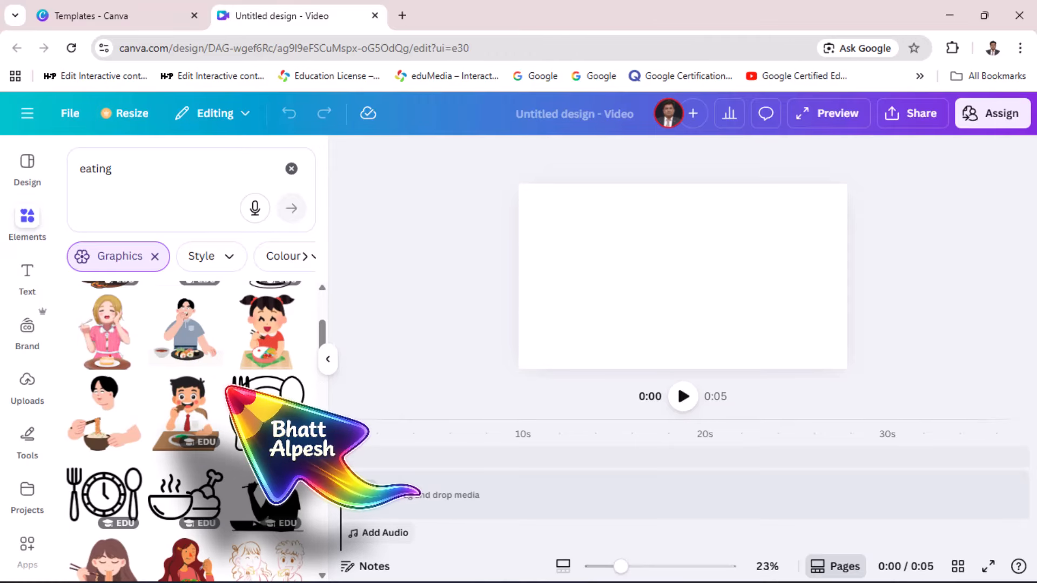
pyautogui.scroll(3, 221, 384)
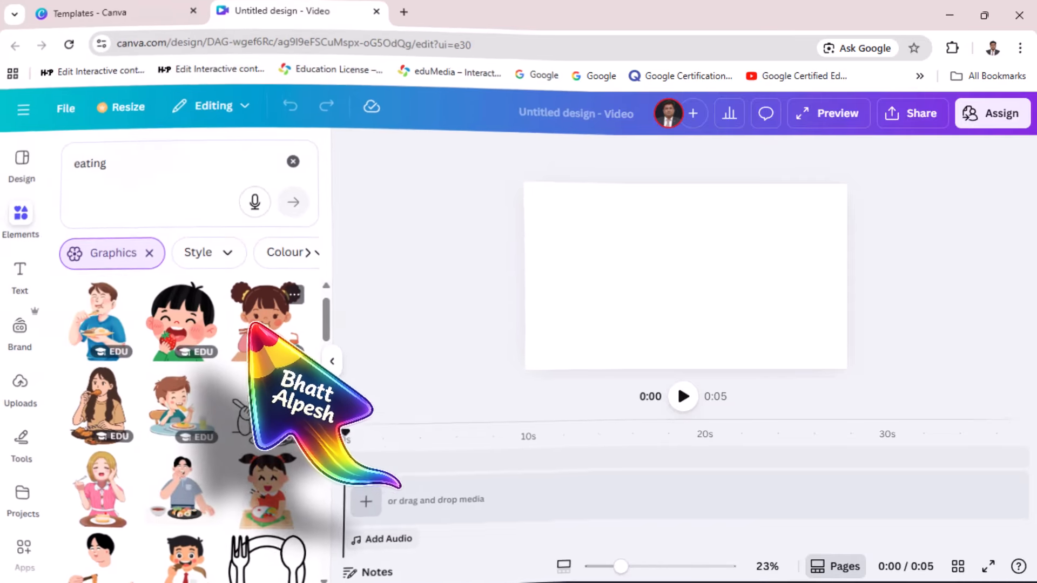
# Step: Add the graphic of the girl with two hair buns eating from a bowl to the right half of the blank page
pyautogui.click(262, 323)
pyautogui.moveTo(256, 322); pyautogui.dragTo(727, 247)
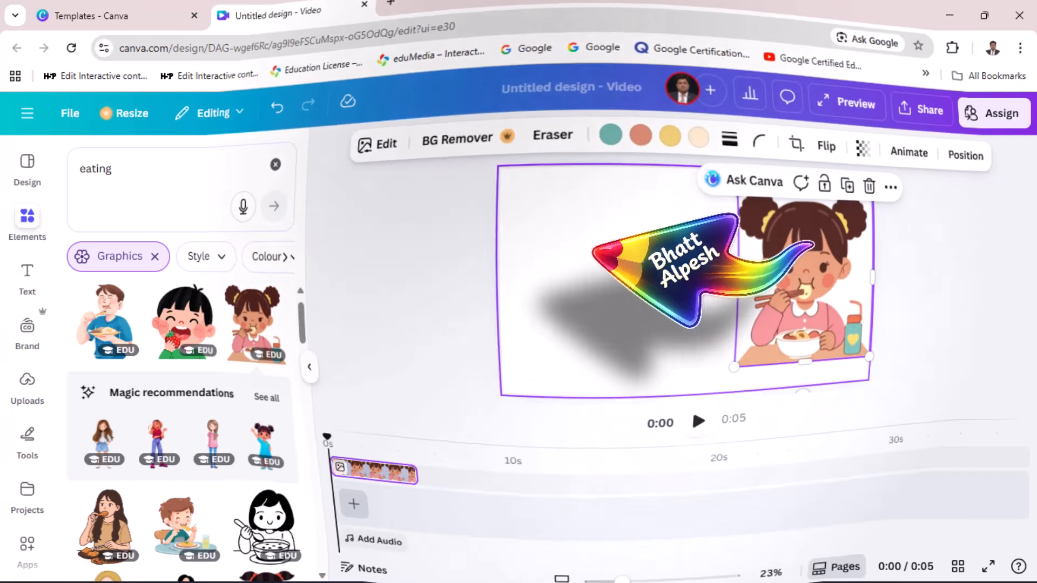
pyautogui.click(762, 266)
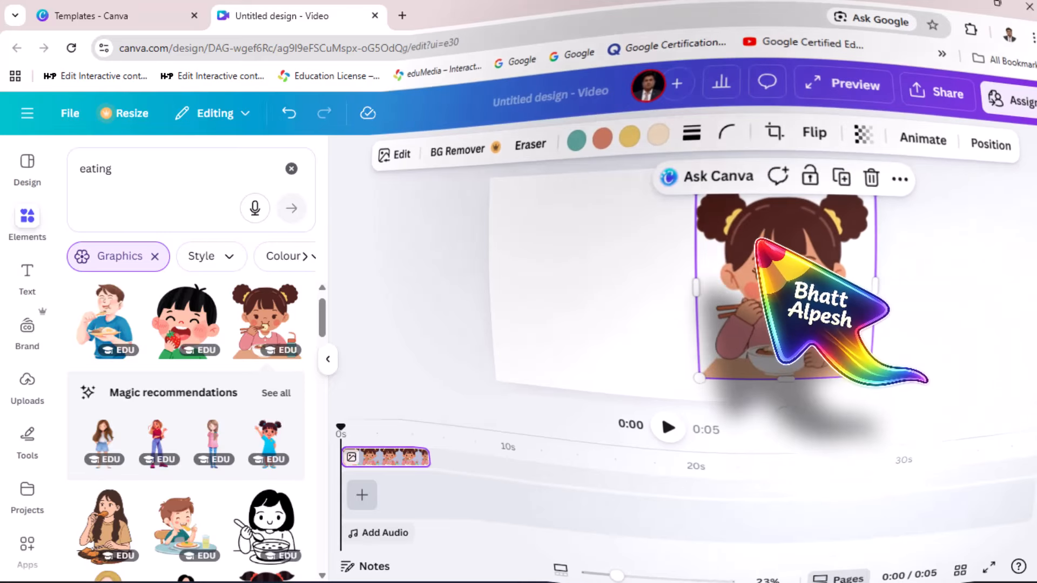
pyautogui.moveTo(764, 234); pyautogui.dragTo(676, 223)
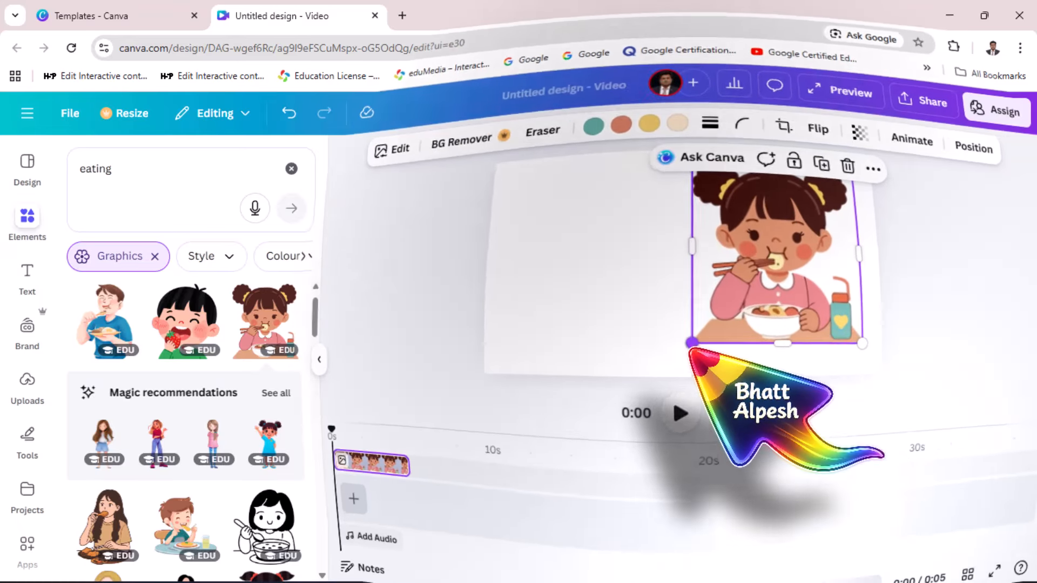
# Step: Shrink the eating girl graphic and position it against the lower-right margin of the page
pyautogui.moveTo(692, 344); pyautogui.dragTo(699, 337)
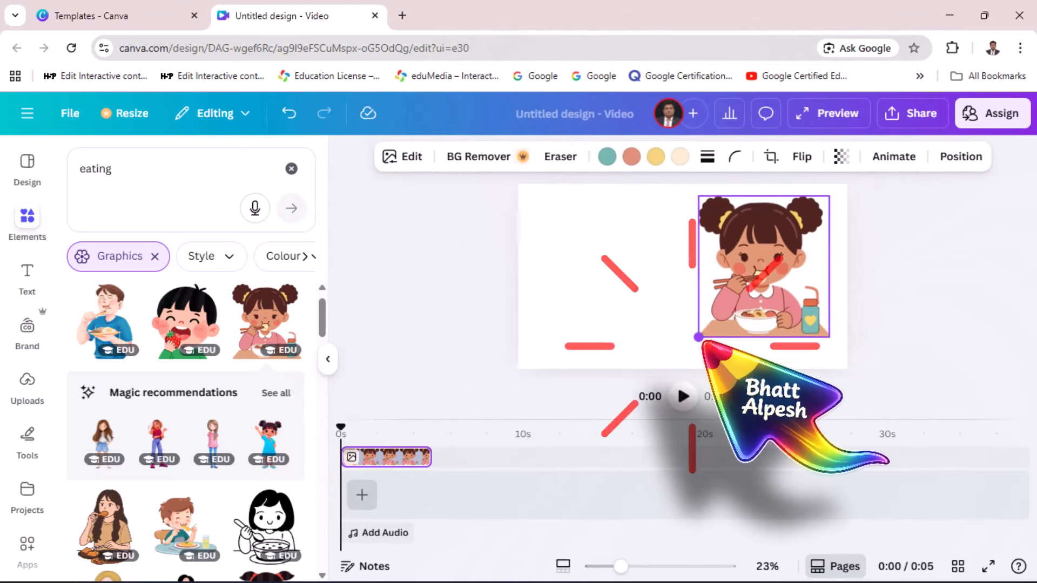
pyautogui.moveTo(737, 306); pyautogui.dragTo(712, 353)
pyautogui.moveTo(724, 347); pyautogui.dragTo(740, 333)
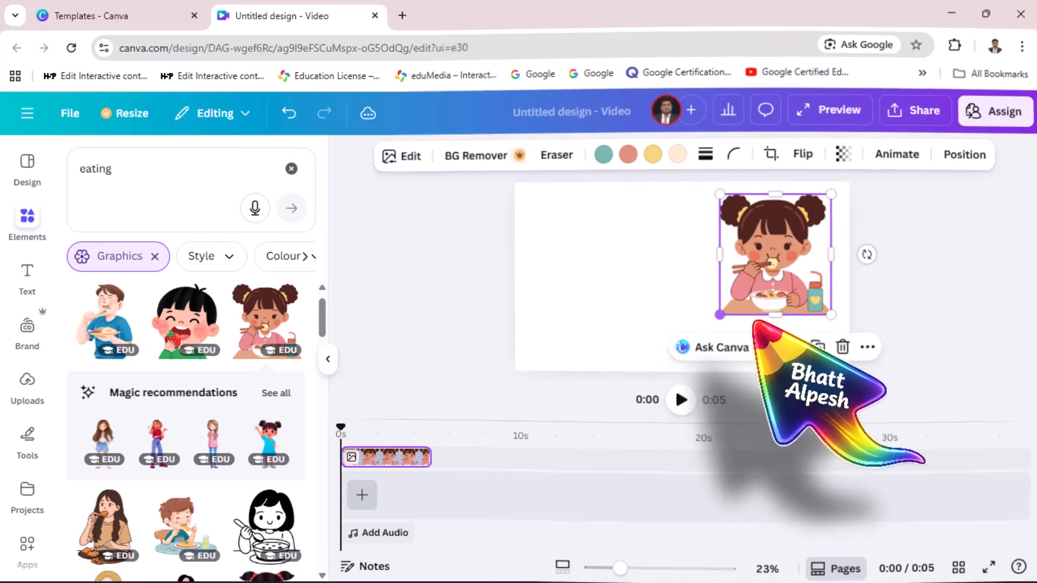
pyautogui.moveTo(771, 254); pyautogui.dragTo(772, 277)
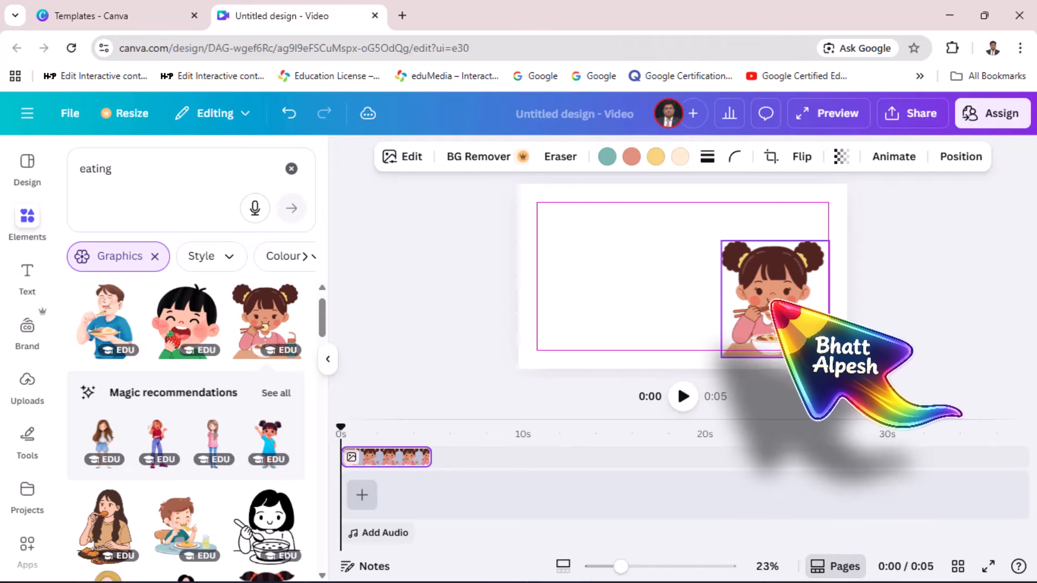
pyautogui.moveTo(773, 295); pyautogui.dragTo(773, 294)
pyautogui.click(911, 300)
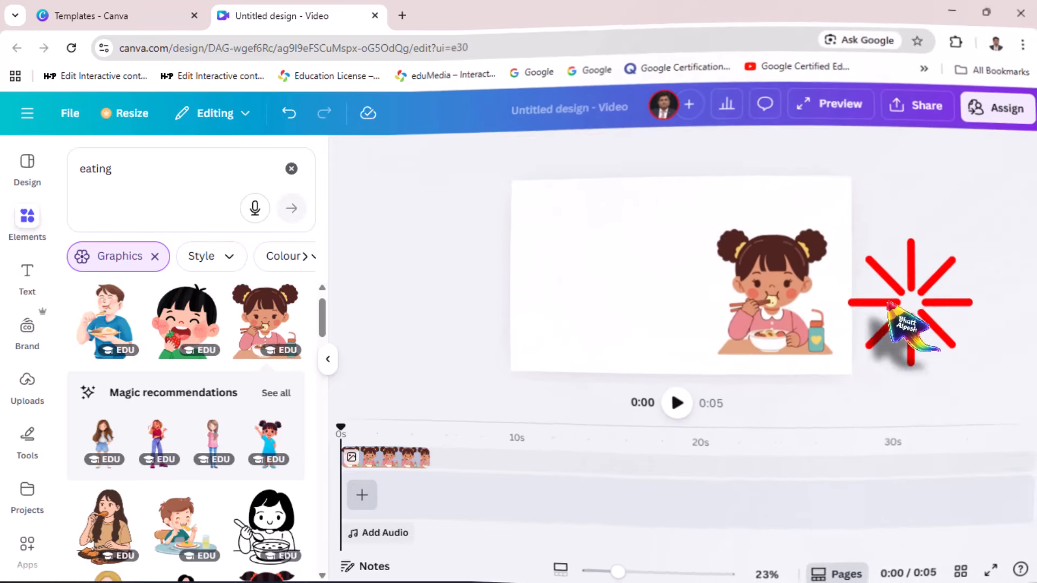
pyautogui.click(765, 297)
pyautogui.click(579, 283)
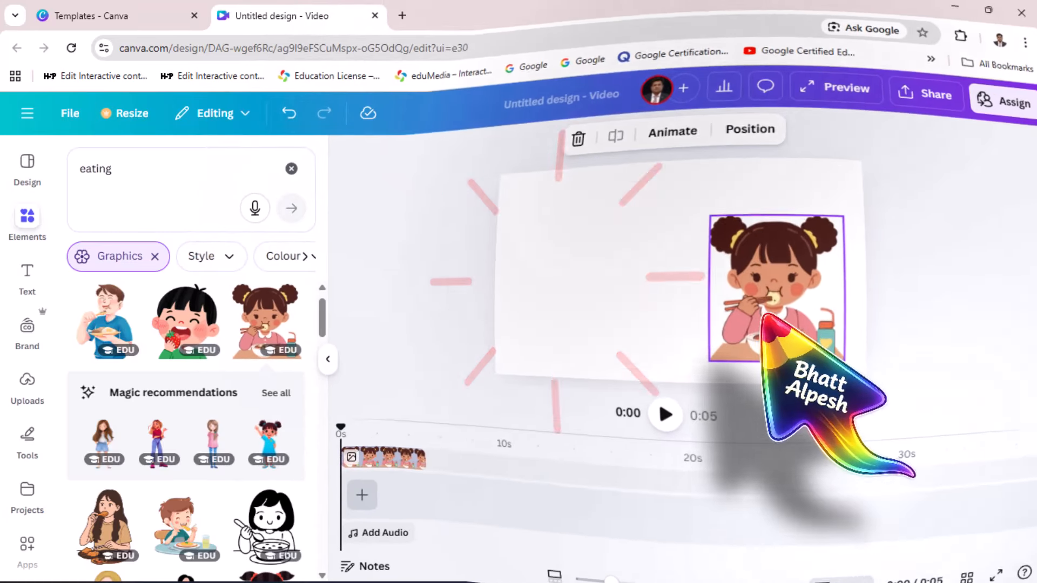
pyautogui.click(768, 311)
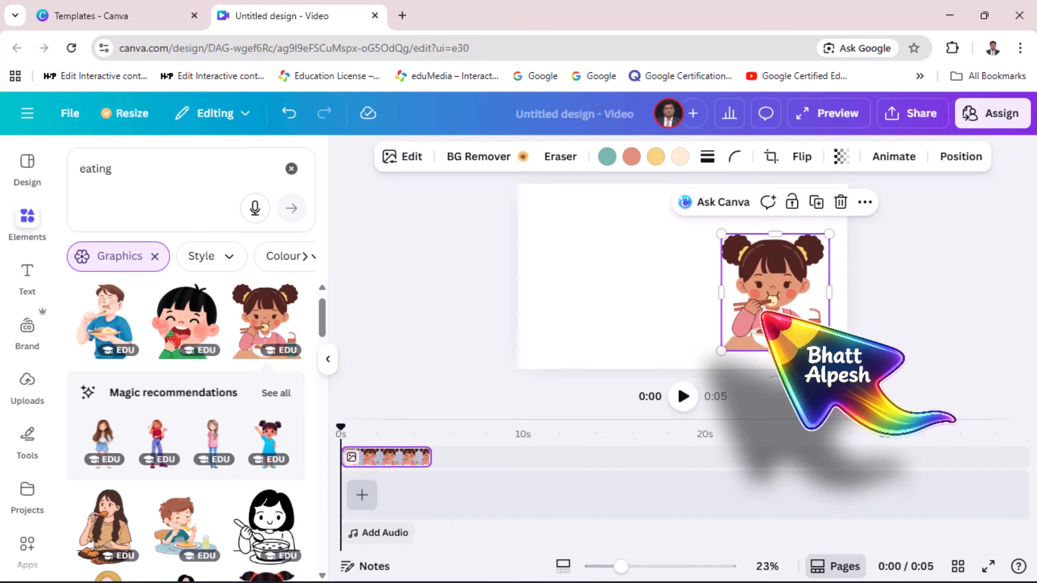
pyautogui.click(535, 286)
pyautogui.click(786, 297)
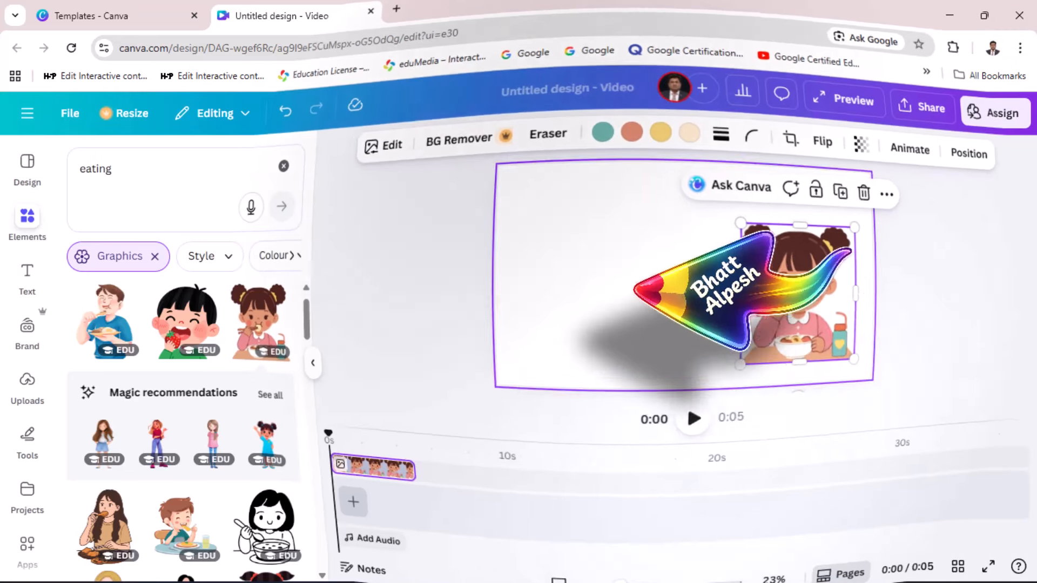
pyautogui.click(625, 297)
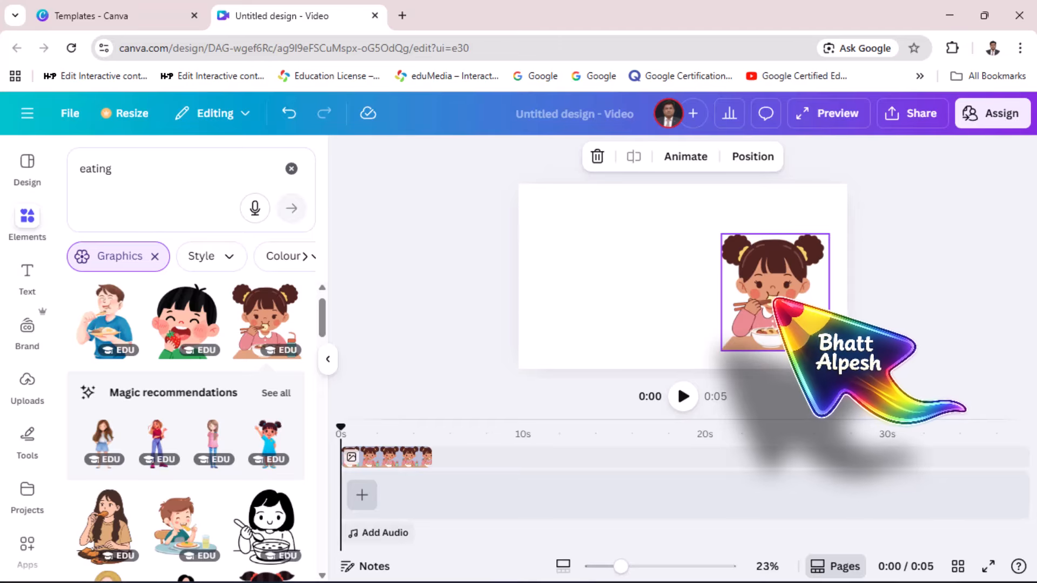
# Step: Delete the eating girl graphic from the page
pyautogui.click(776, 301)
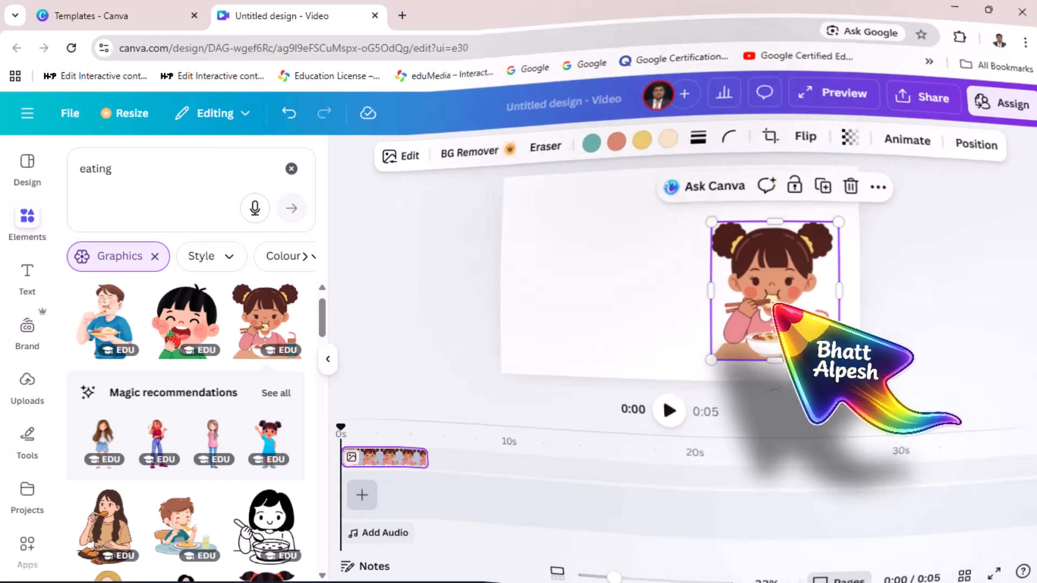
pyautogui.click(776, 302)
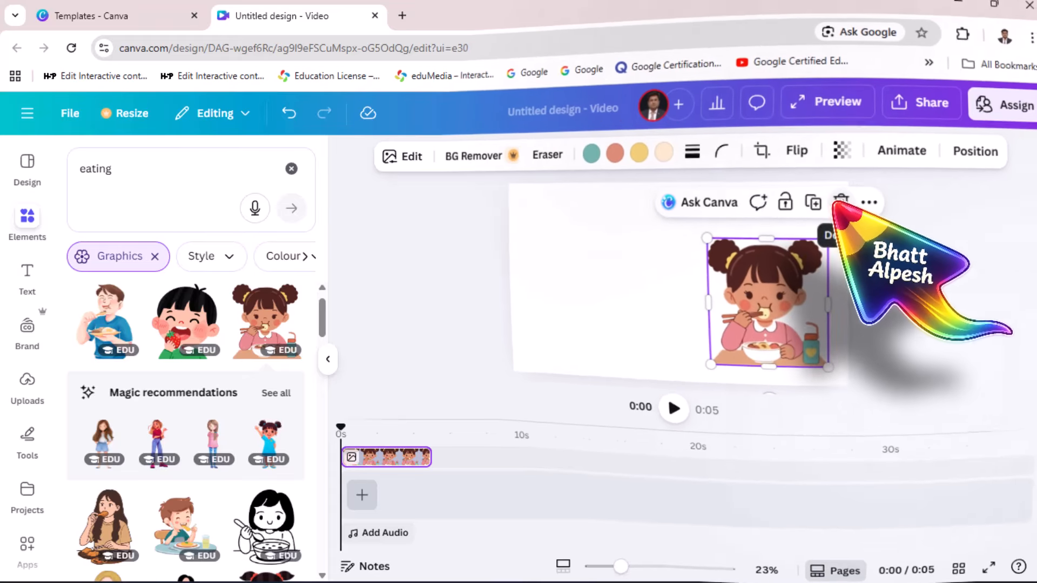
pyautogui.click(840, 202)
# Step: Search the graphics for "eating gif" and look through the results for a suitable animated character
pyautogui.click(141, 171)
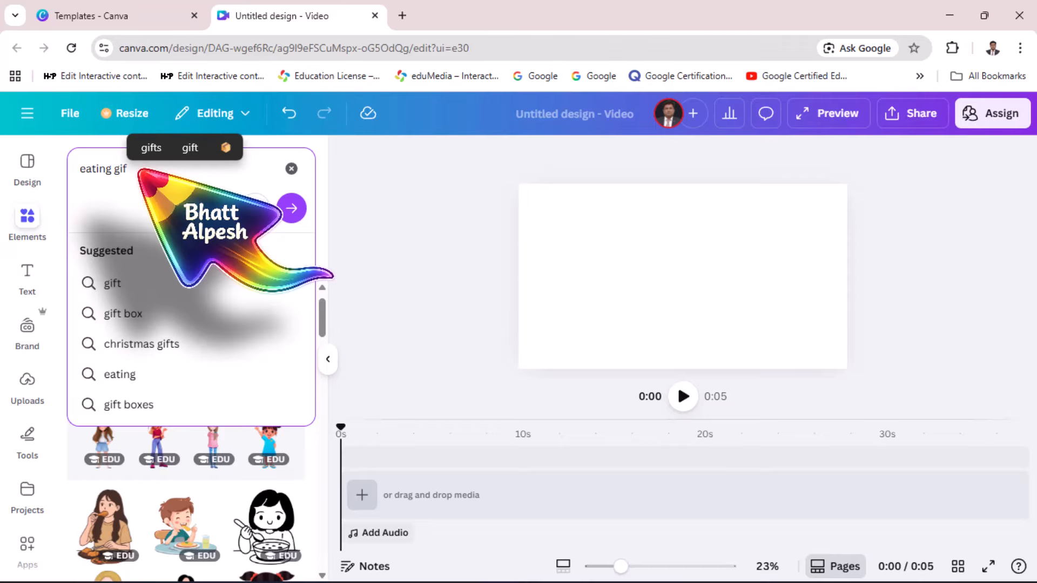
pyautogui.write('gif')
pyautogui.press('Return')
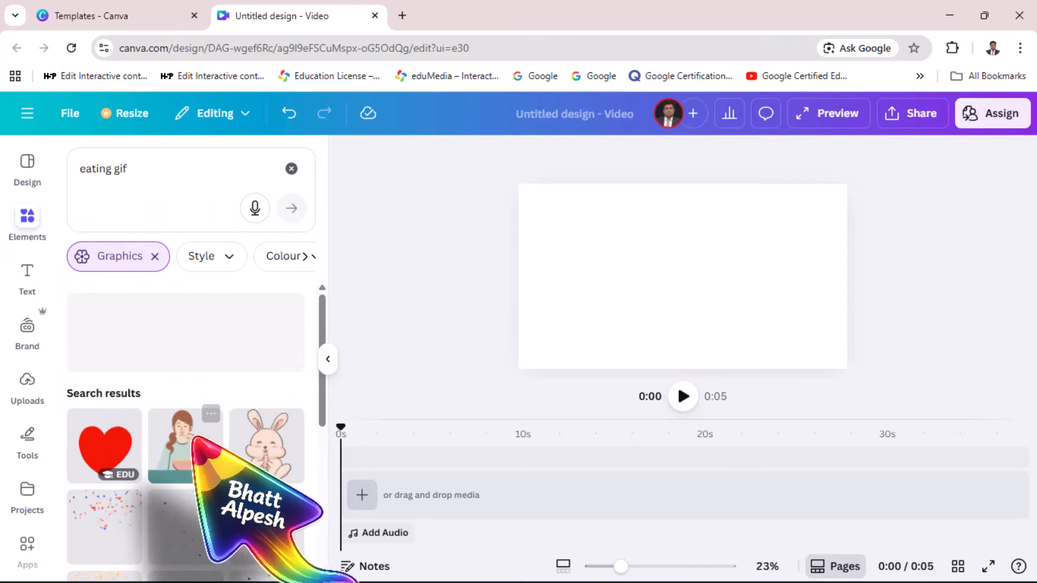
pyautogui.scroll(-3, 195, 400)
pyautogui.scroll(2, 196, 402)
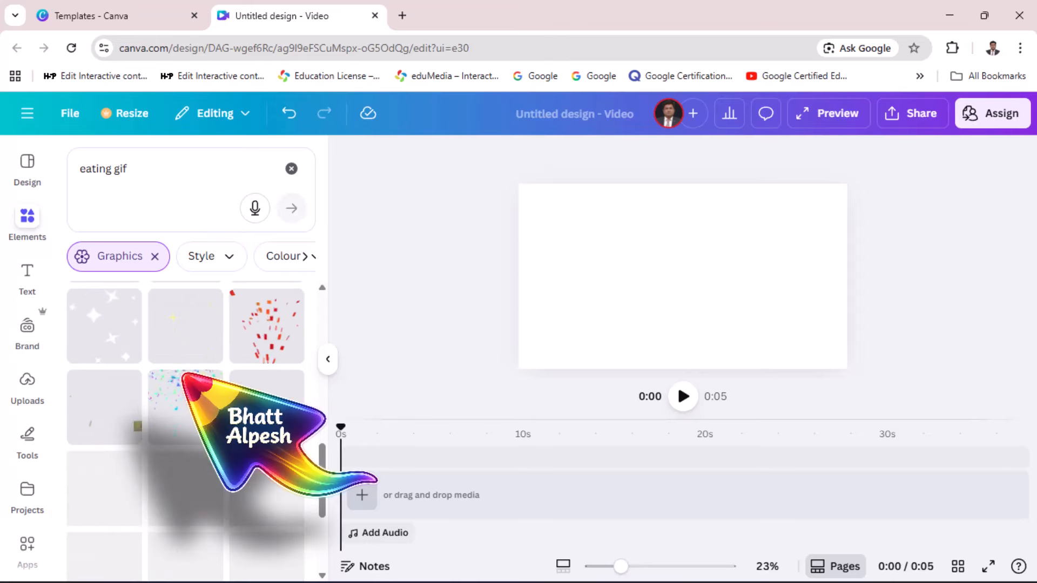
# Step: Search the graphics for "eating food" and filter the results to animated ones only
pyautogui.click(147, 173)
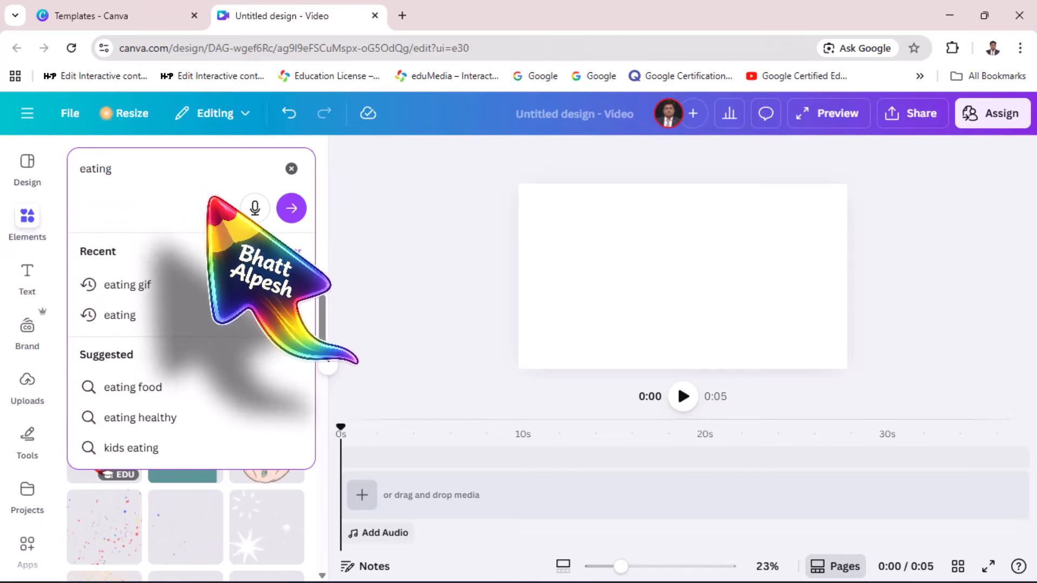
pyautogui.click(147, 387)
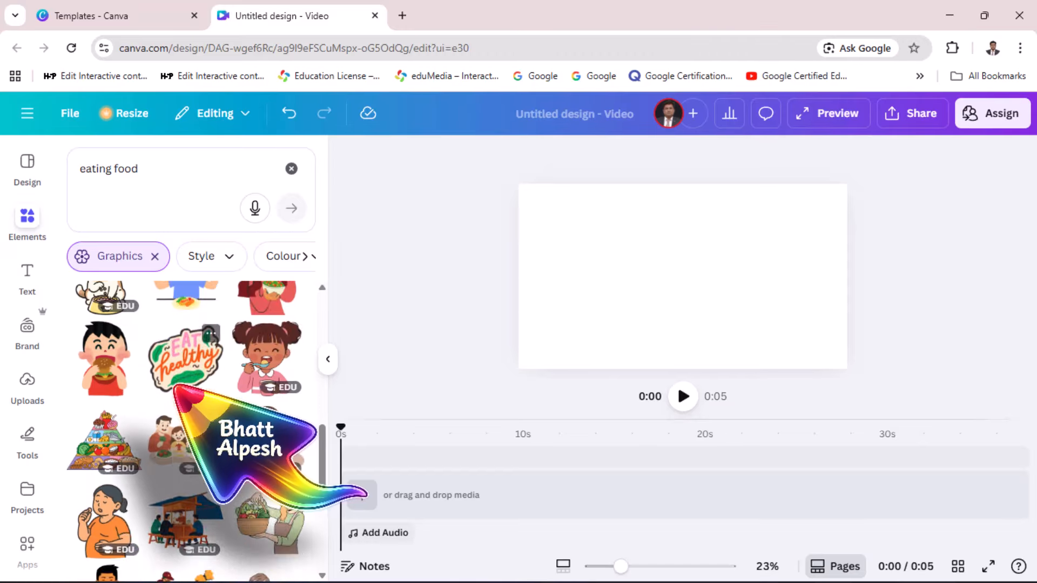
pyautogui.scroll(-3, 175, 386)
pyautogui.click(306, 256)
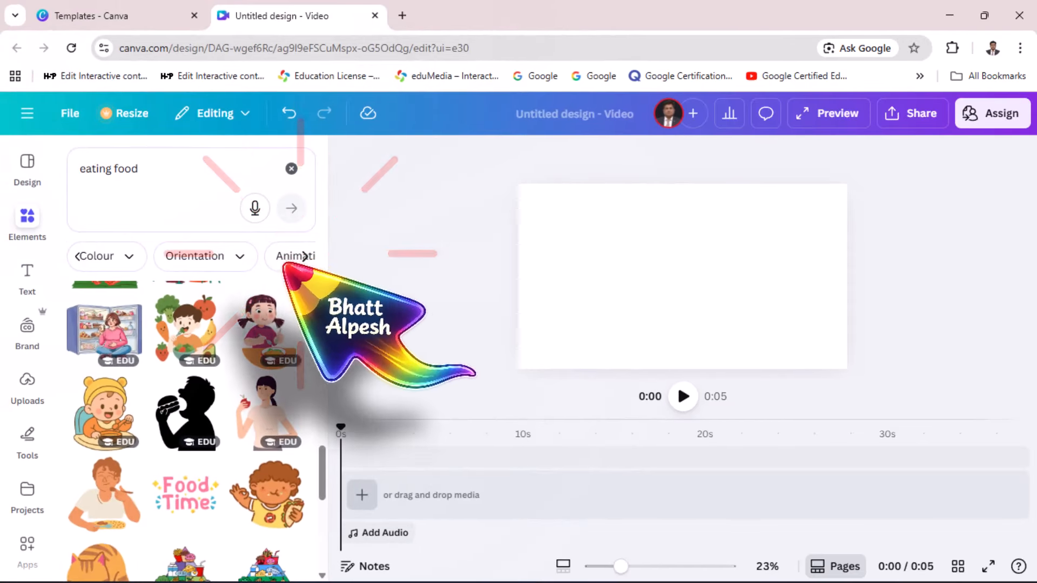
pyautogui.click(284, 252)
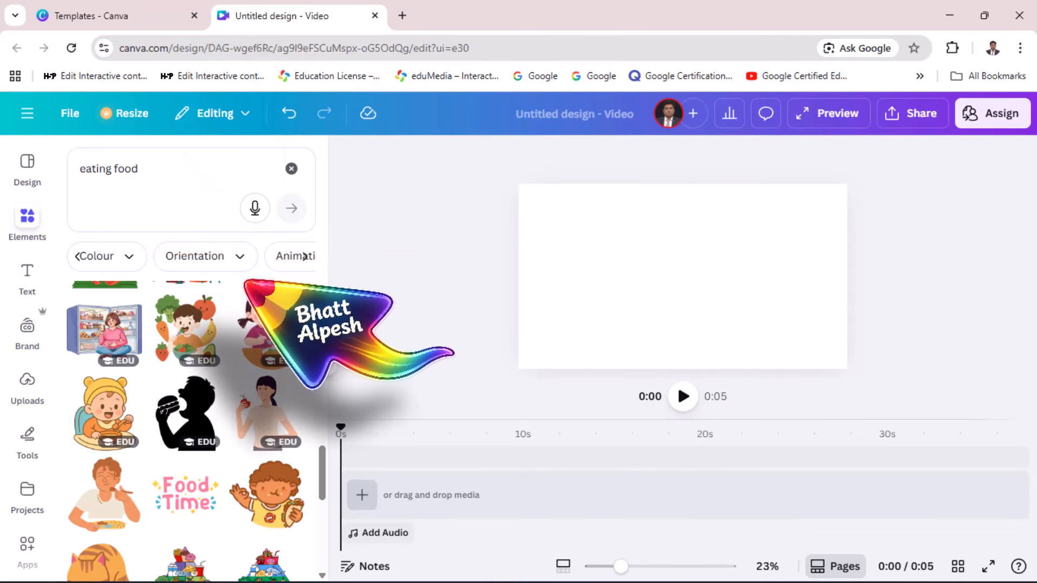
pyautogui.click(286, 255)
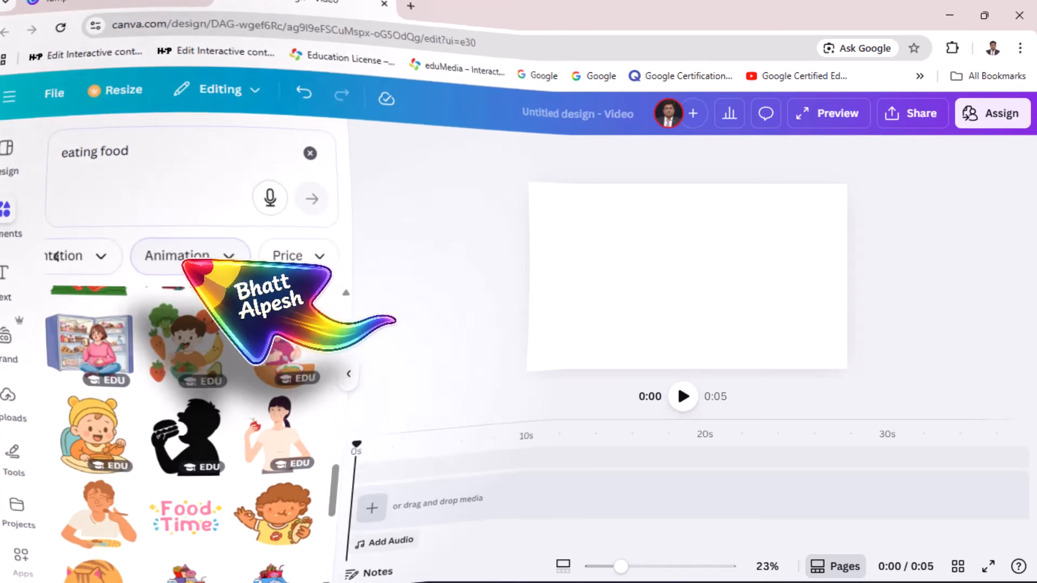
pyautogui.click(178, 256)
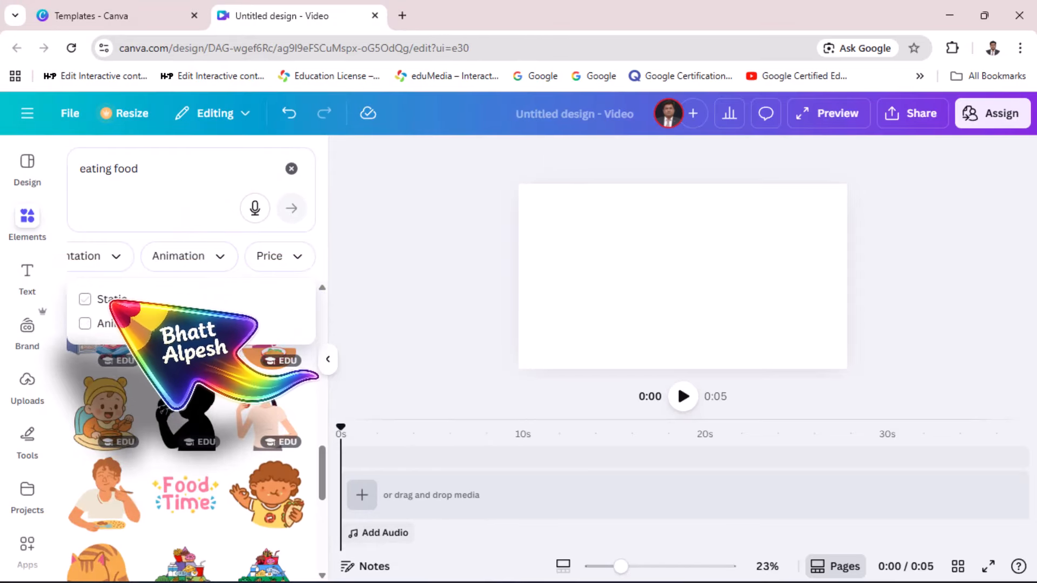
pyautogui.click(103, 324)
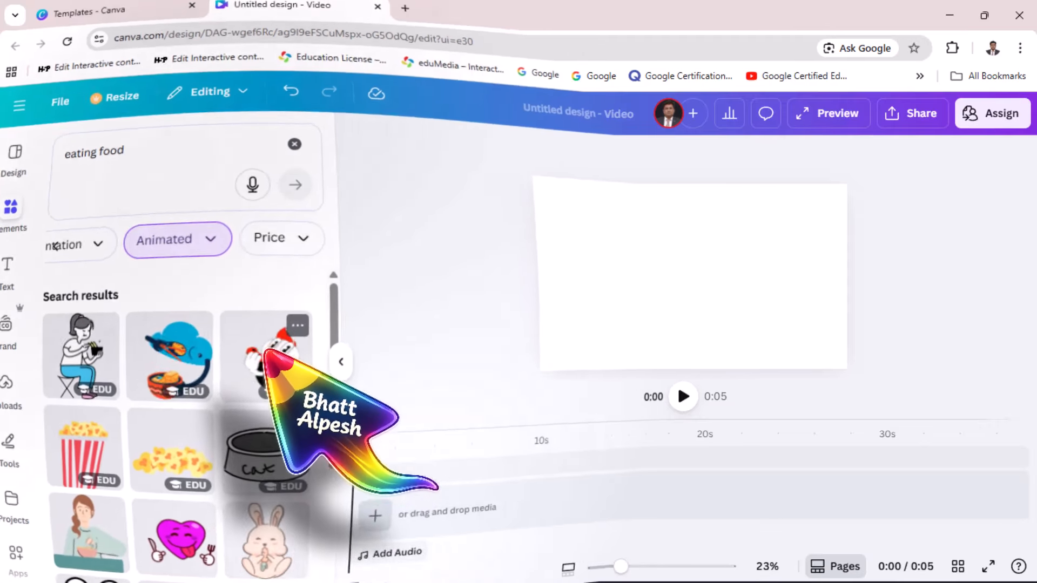
# Step: Add the animated red-haired character eating a red cookie to the right half of the page, flush with the page's right edge
pyautogui.moveTo(262, 343); pyautogui.dragTo(713, 270)
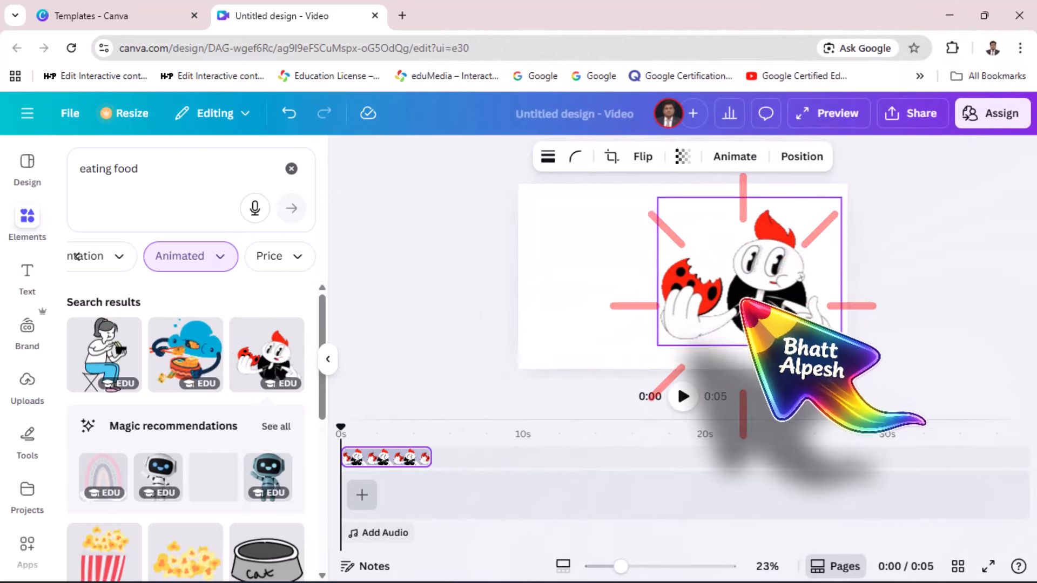
pyautogui.click(565, 294)
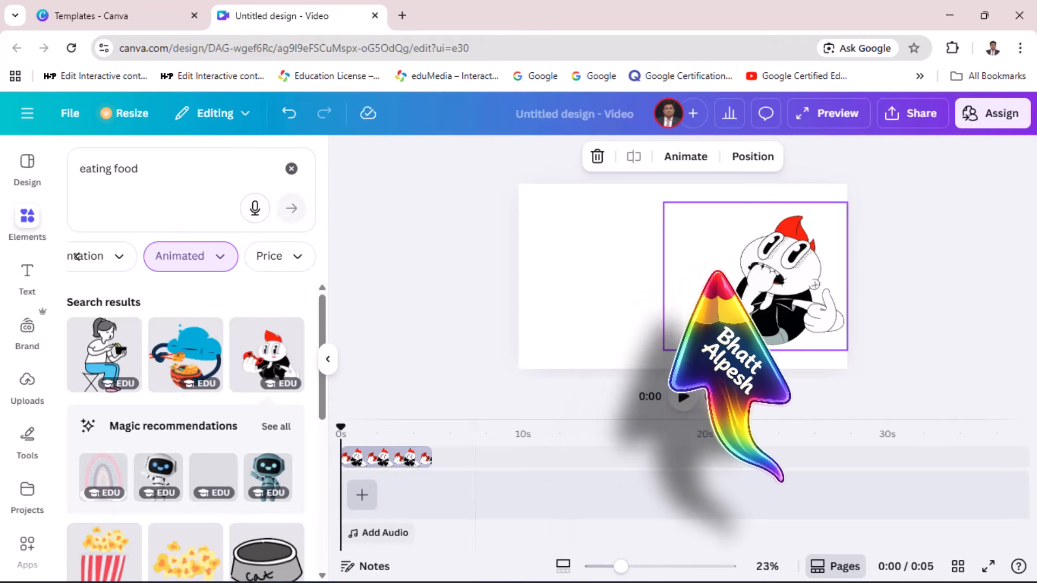
pyautogui.click(773, 284)
pyautogui.click(616, 276)
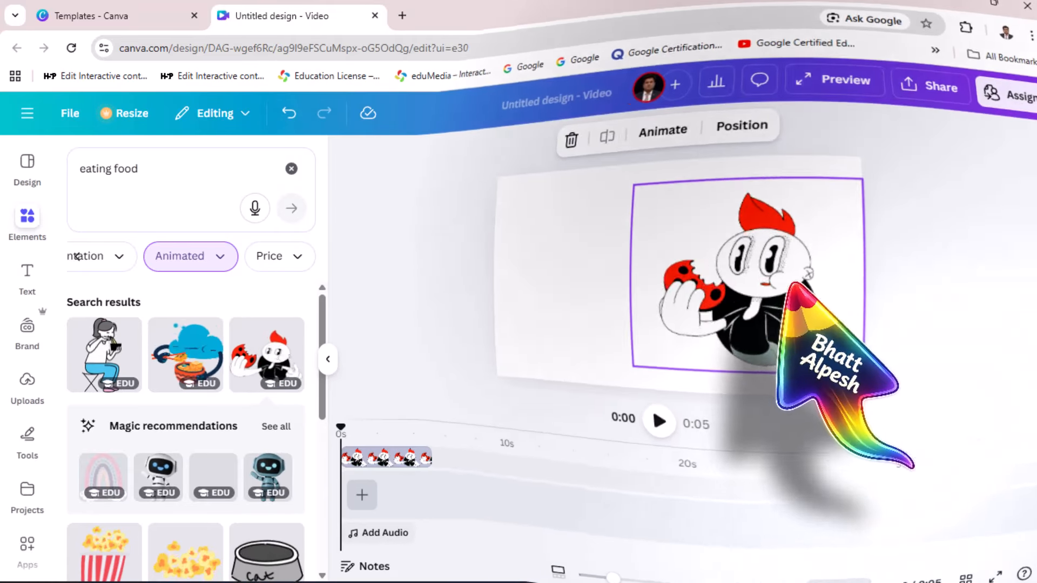
pyautogui.click(767, 308)
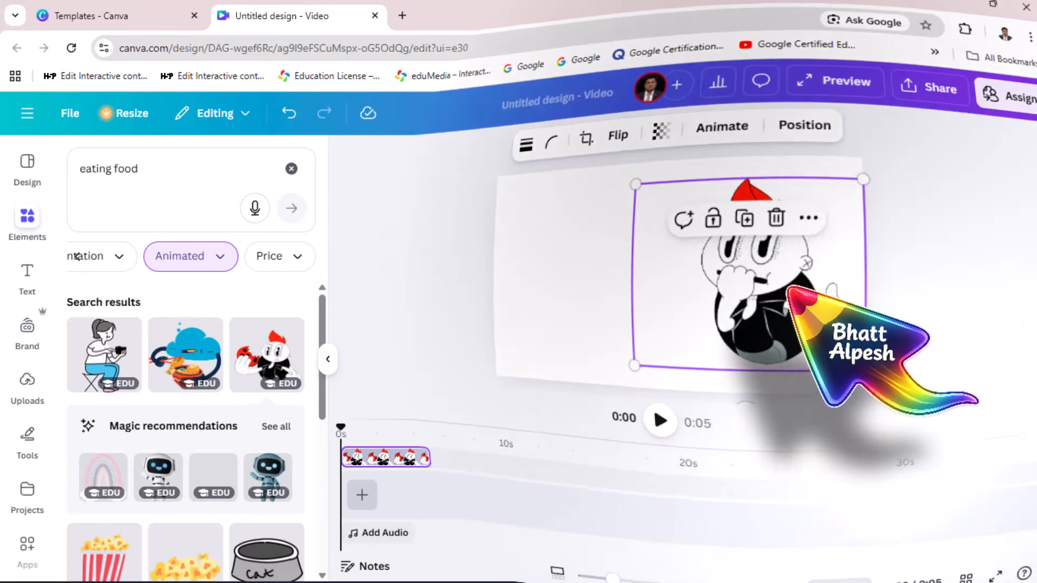
pyautogui.moveTo(793, 288); pyautogui.dragTo(796, 289)
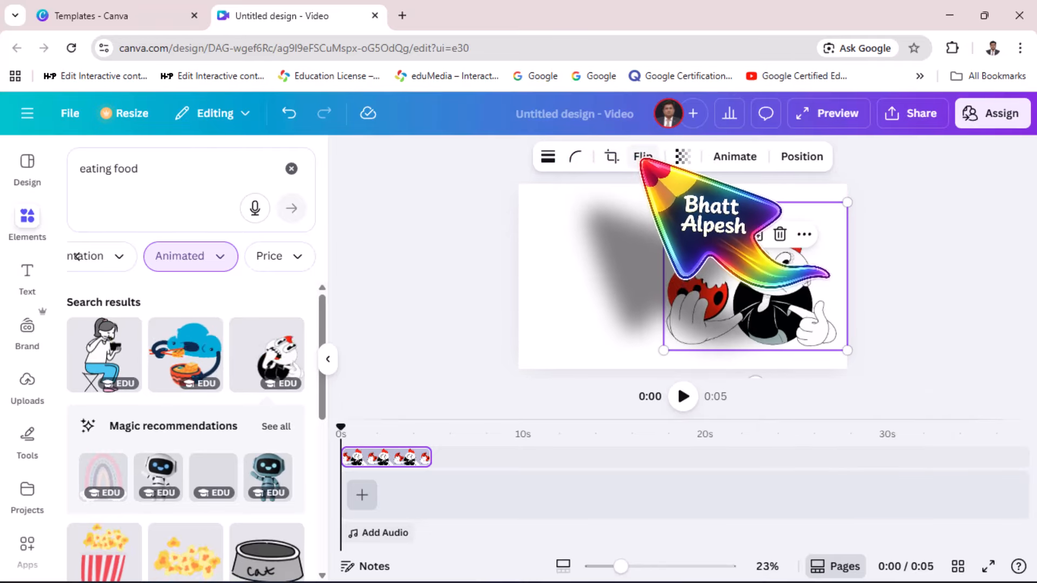
# Step: Try flipping the animated character horizontally, and restore its original orientation
pyautogui.click(644, 157)
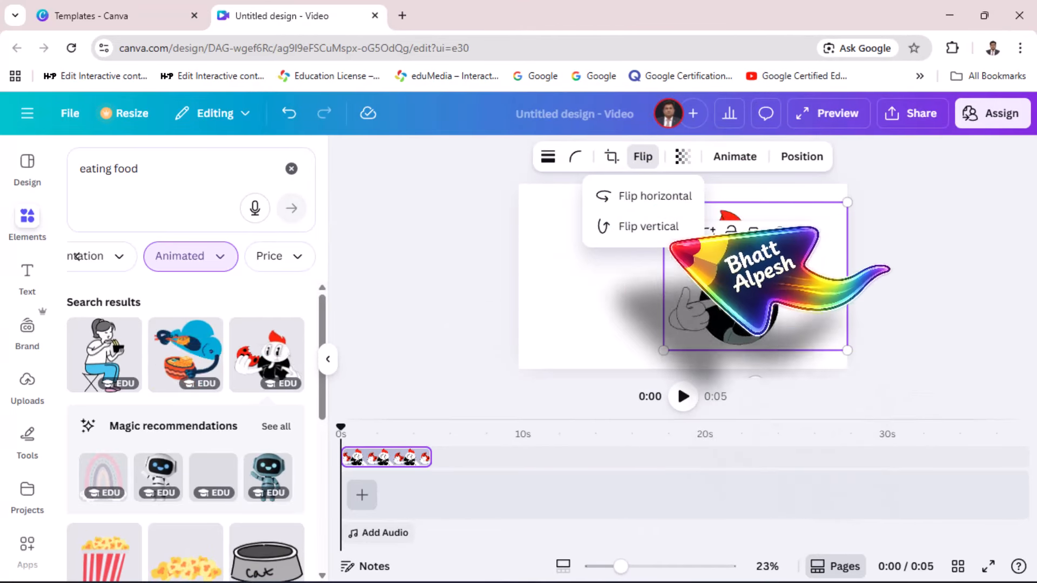
pyautogui.click(646, 196)
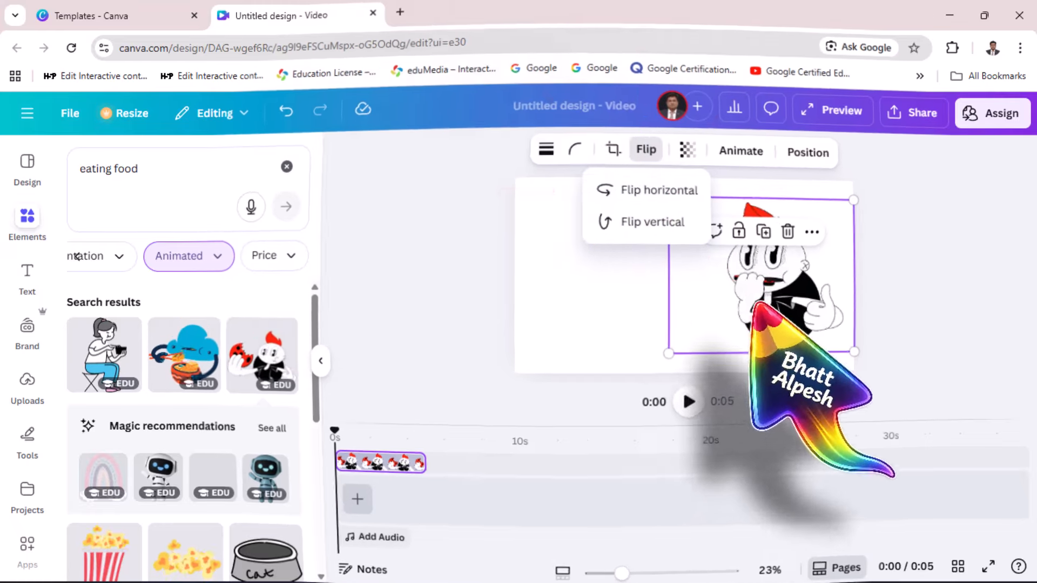
pyautogui.click(584, 296)
pyautogui.click(738, 290)
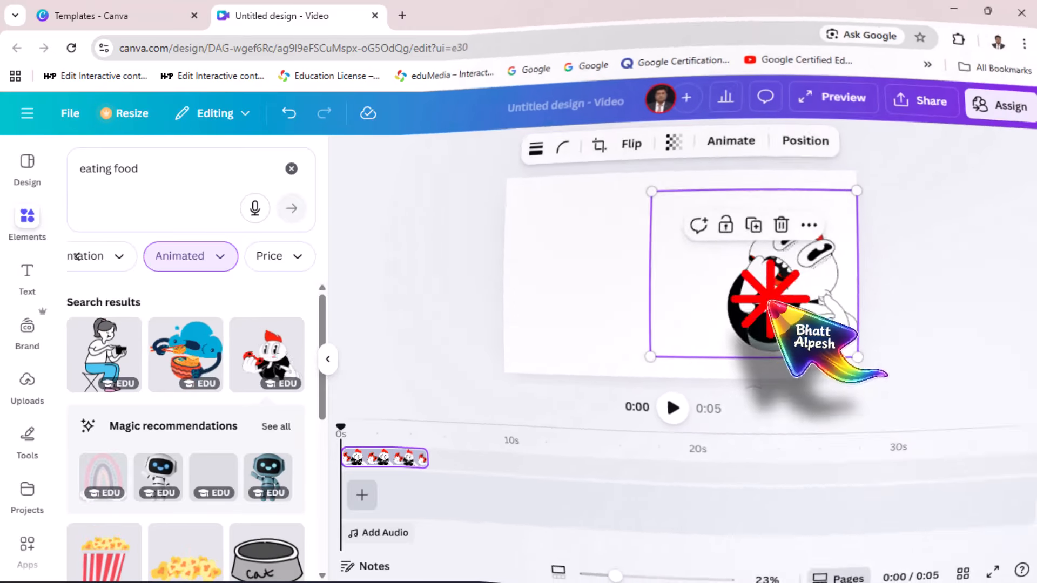
# Step: Try lowering the animated character's transparency value to about 17, and return it to 100
pyautogui.click(674, 143)
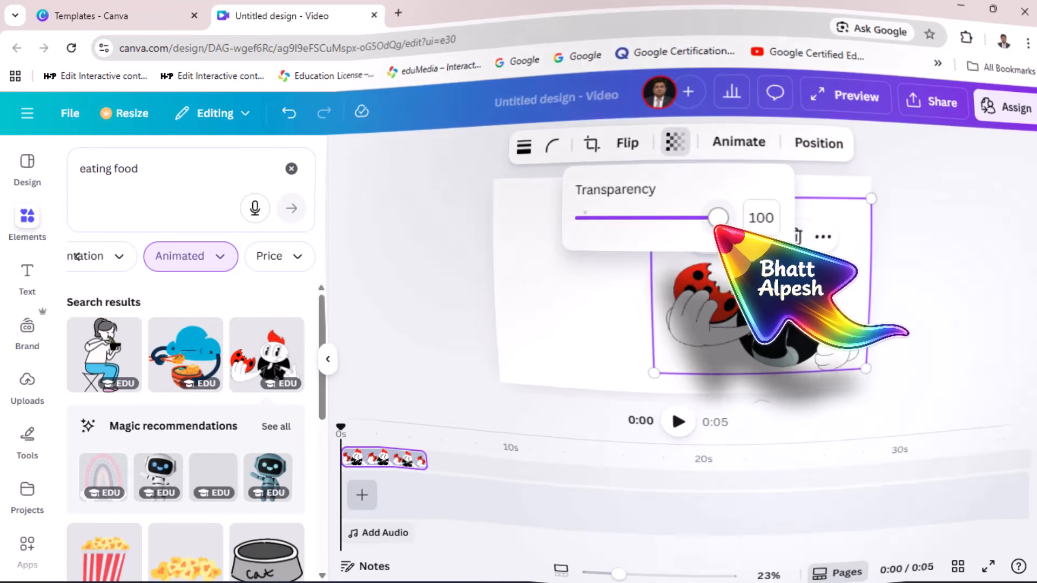
pyautogui.moveTo(718, 219); pyautogui.dragTo(713, 219)
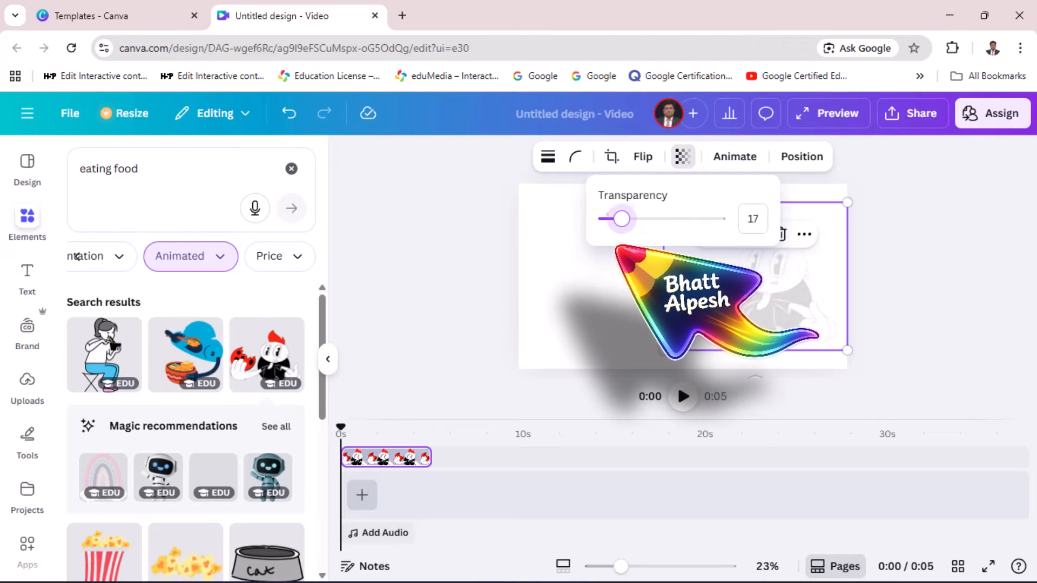
pyautogui.moveTo(610, 218); pyautogui.dragTo(718, 219)
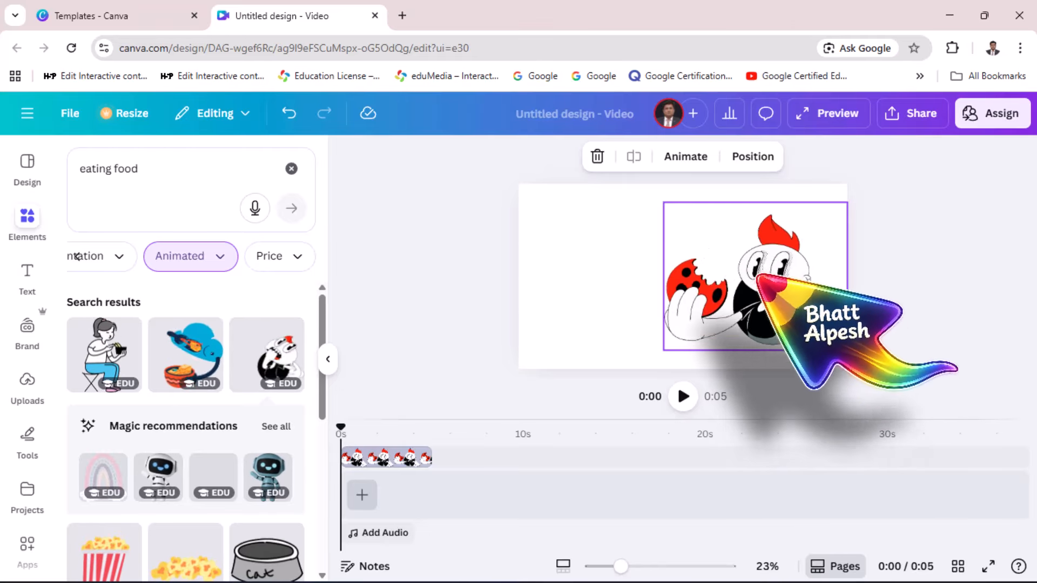
# Step: Browse the page animations and try the Simple and Sleek styles on the page
pyautogui.click(686, 156)
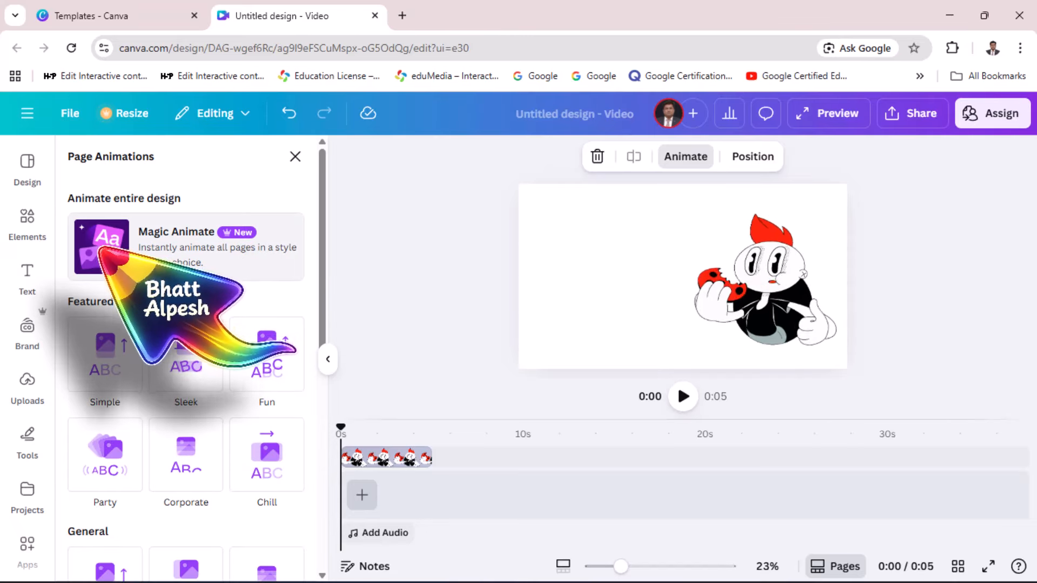
pyautogui.scroll(-9, 154, 418)
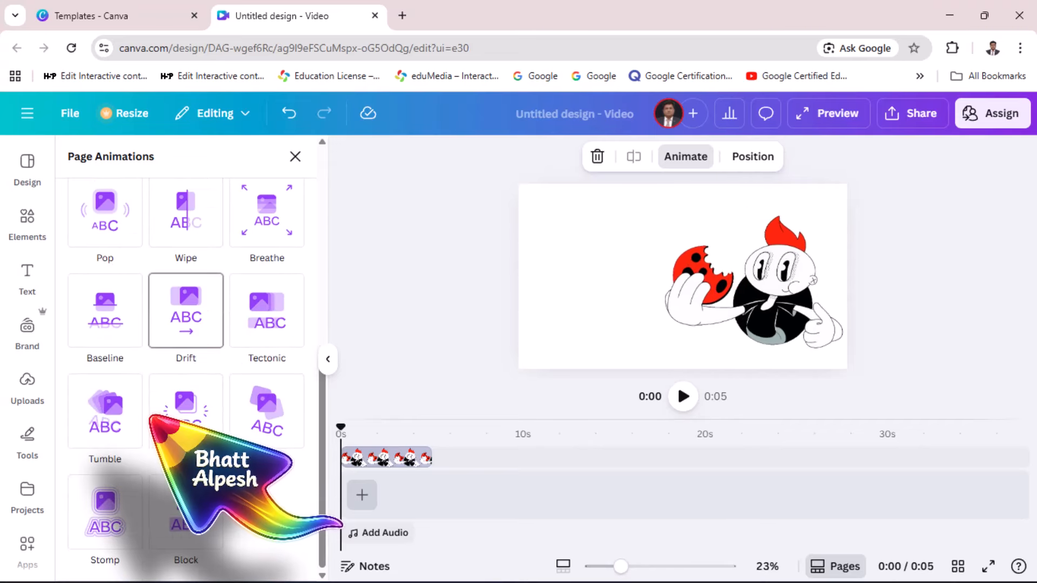
pyautogui.scroll(9, 155, 416)
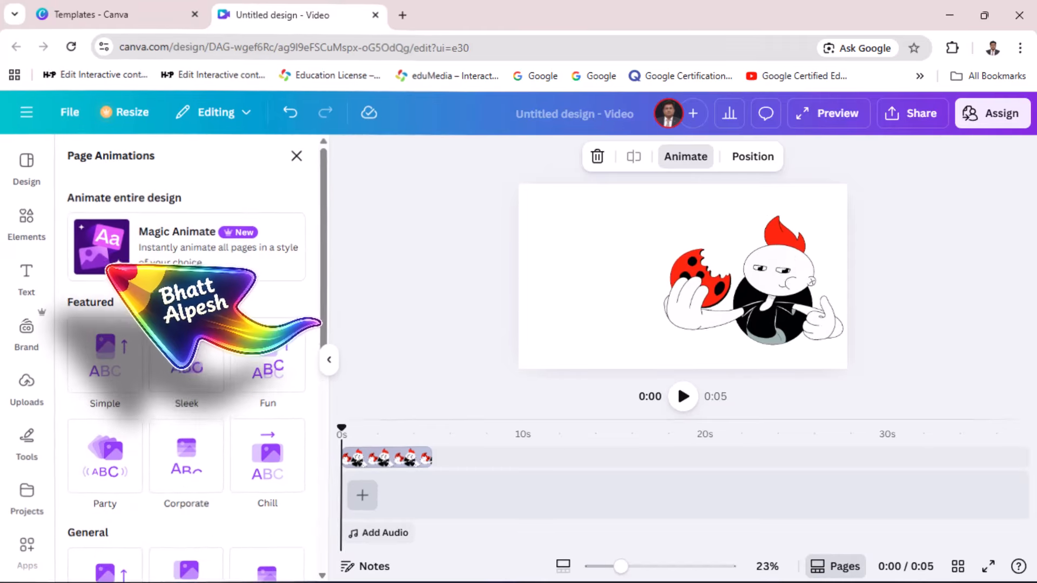
pyautogui.click(103, 241)
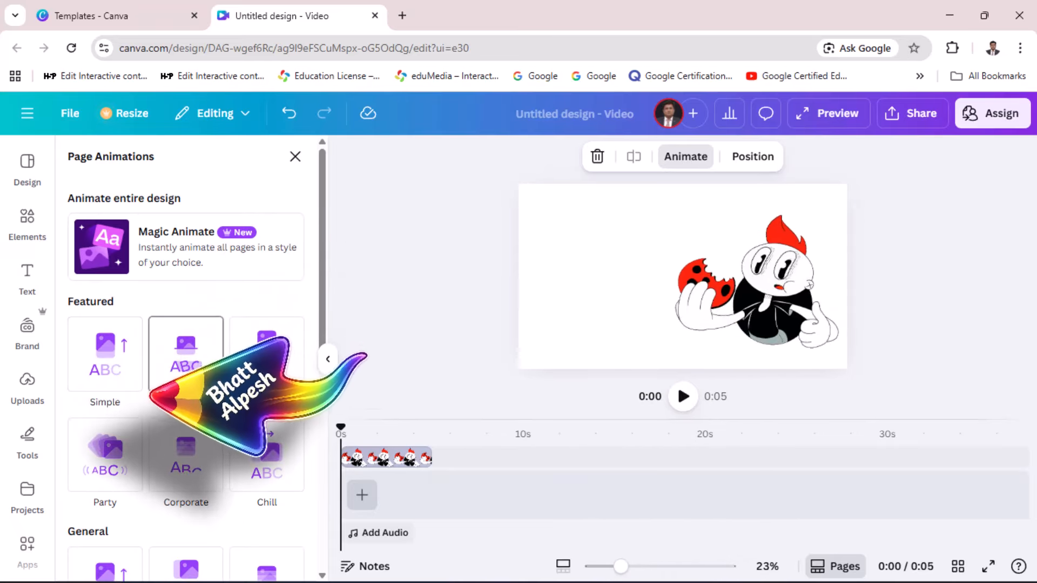
pyautogui.click(109, 361)
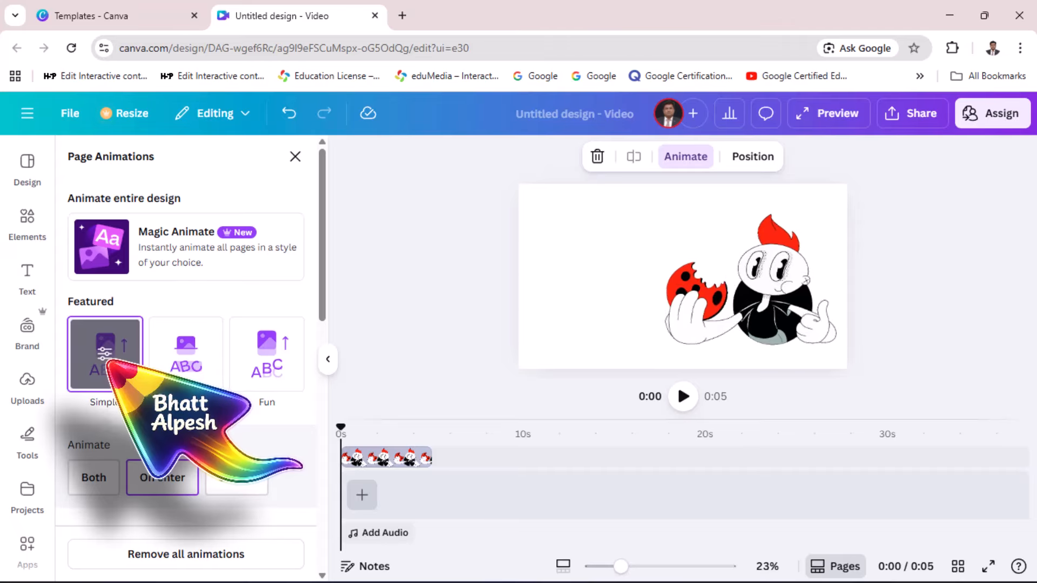
pyautogui.click(186, 373)
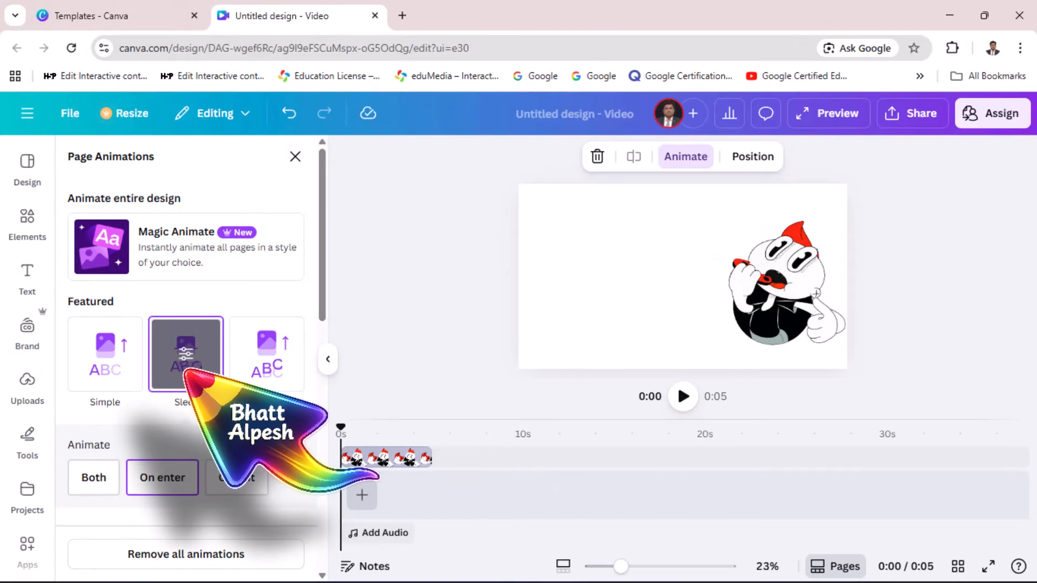
# Step: Look through the remaining page animation styles and remove all animations from the page
pyautogui.scroll(-4, 179, 357)
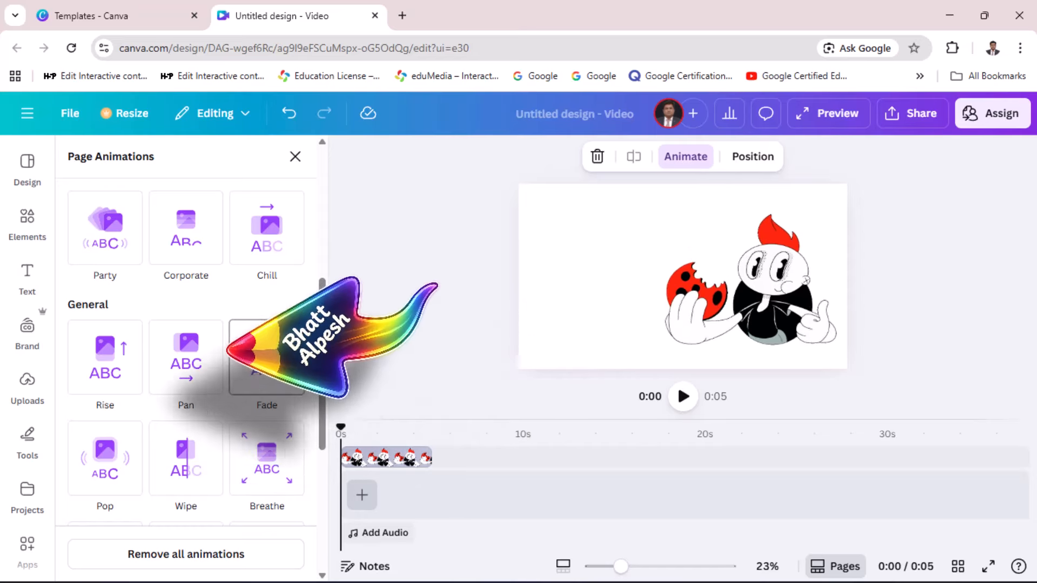
pyautogui.scroll(-5, 241, 394)
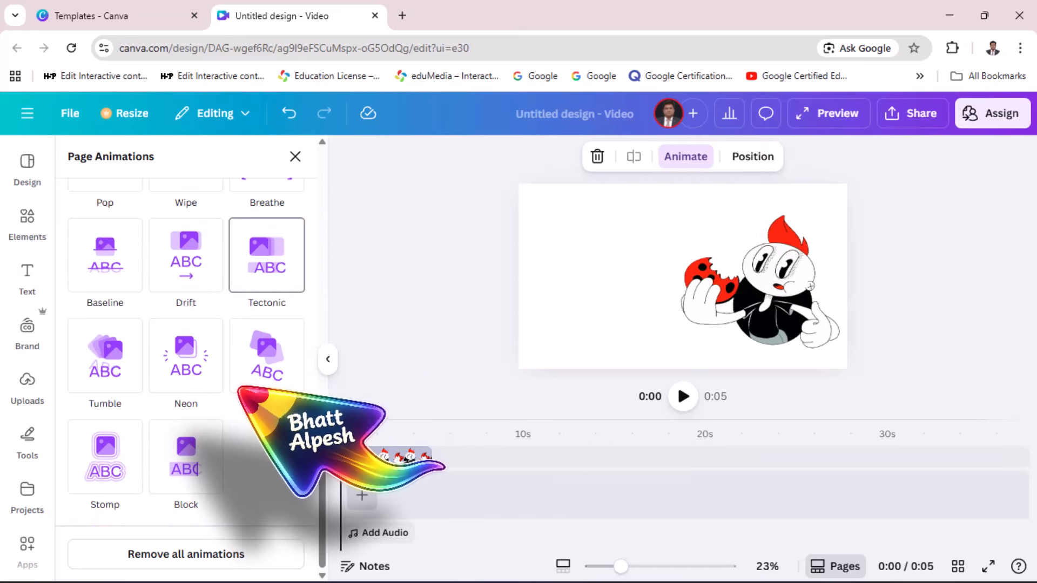
pyautogui.scroll(8, 240, 390)
pyautogui.scroll(3, 241, 388)
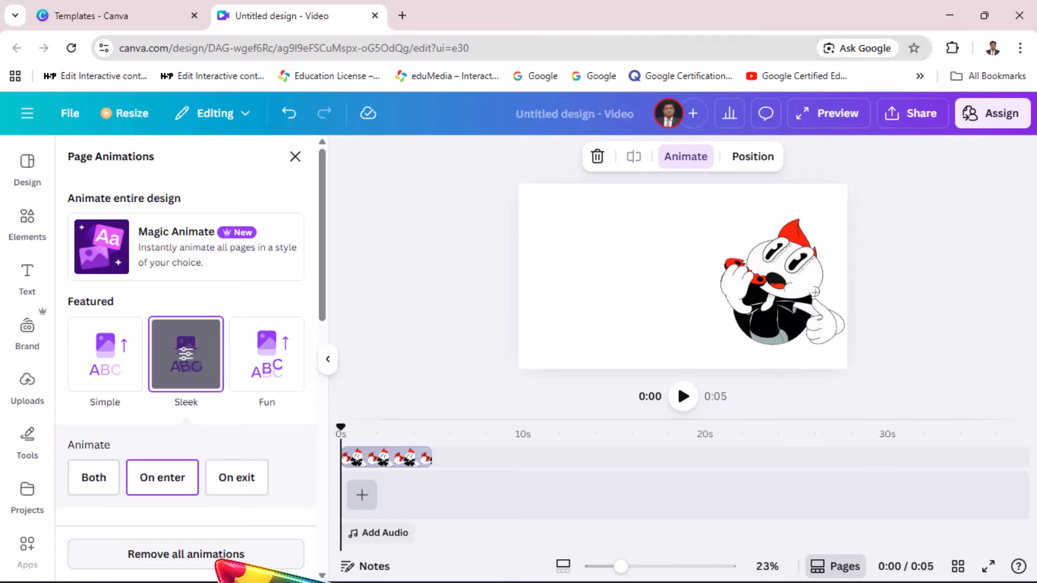
pyautogui.click(187, 556)
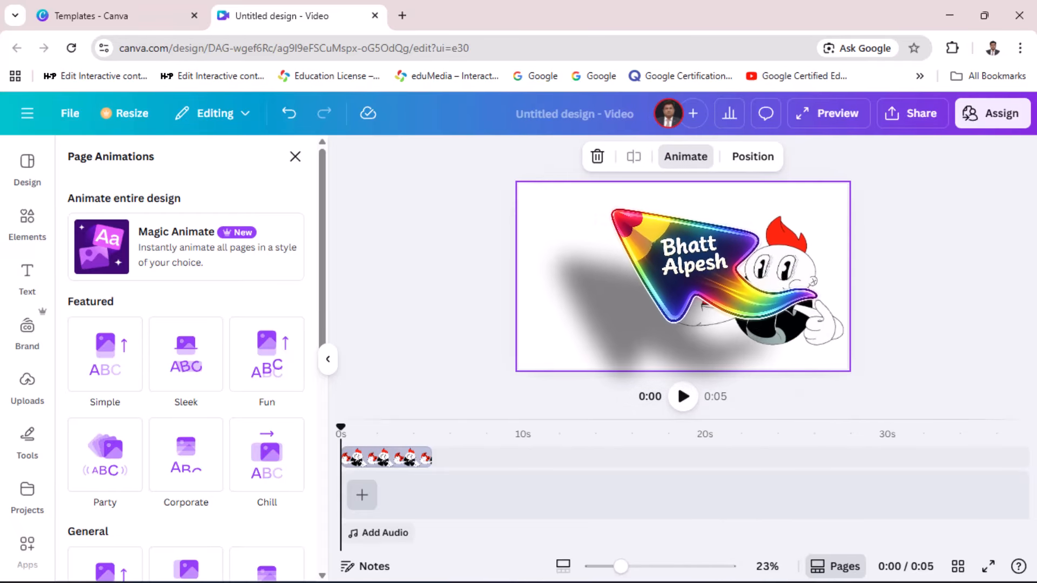
# Step: Browse the ready-made text styles and place the VIBE style near the page's upper edge
pyautogui.click(26, 275)
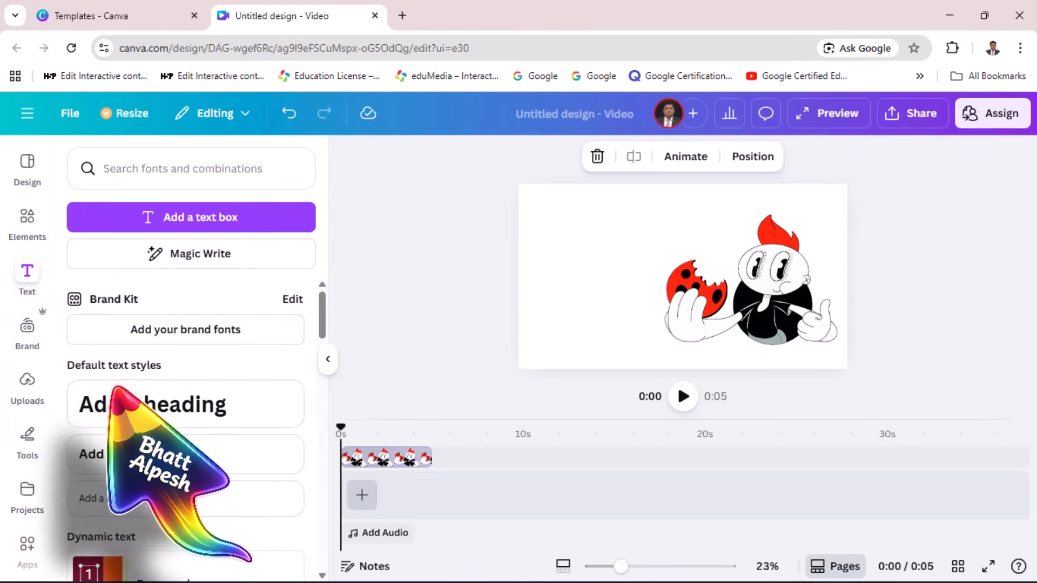
pyautogui.scroll(-6, 162, 421)
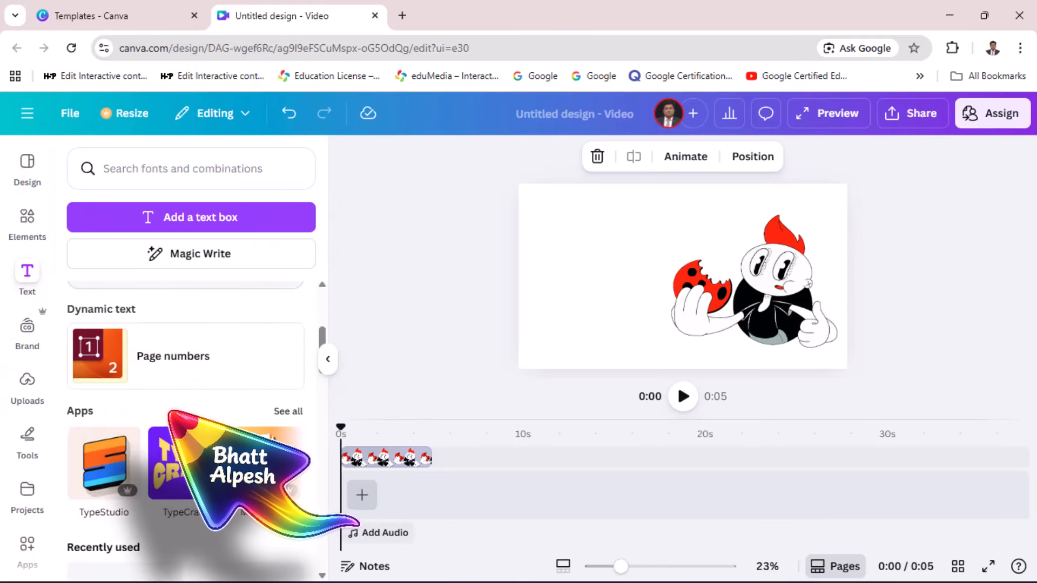
pyautogui.scroll(-3, 173, 416)
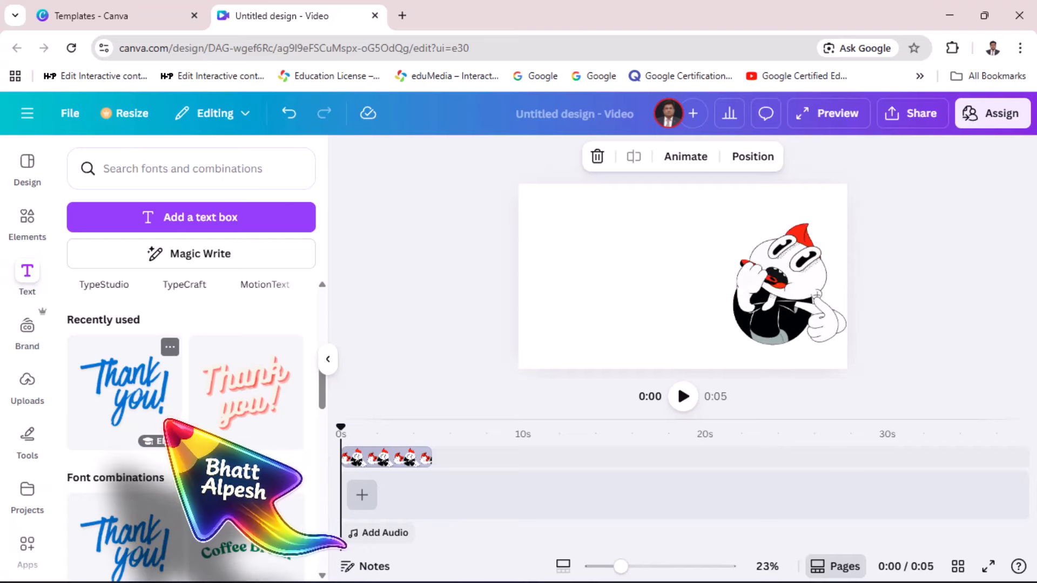
pyautogui.scroll(4, 162, 440)
pyautogui.scroll(-2, 144, 398)
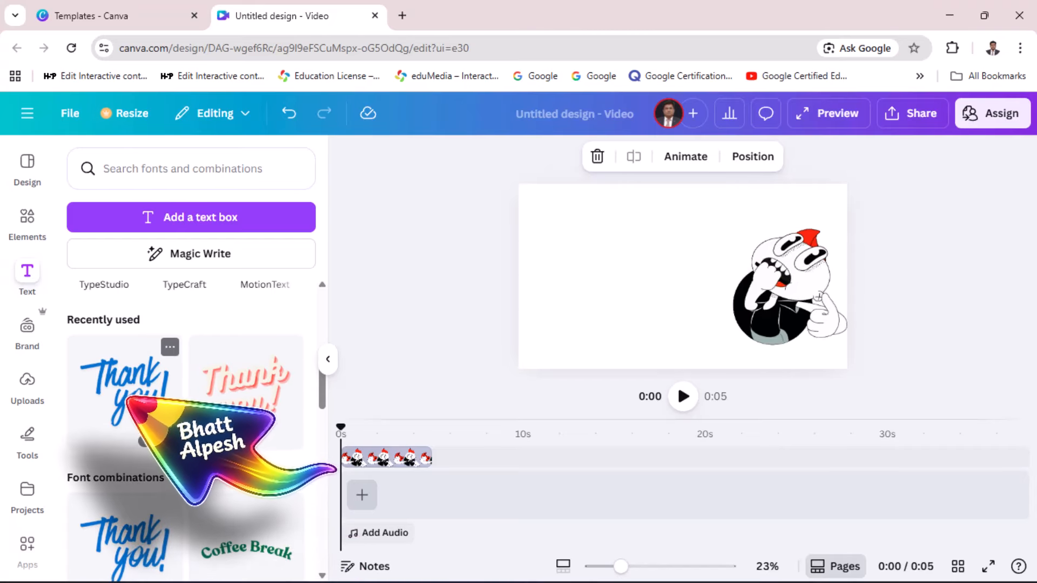
pyautogui.scroll(-5, 130, 404)
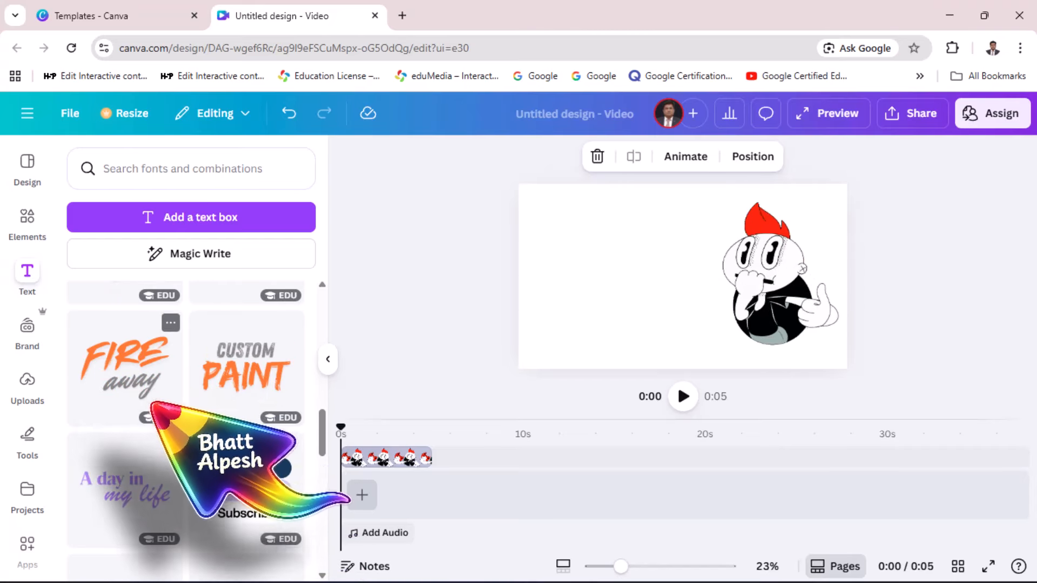
pyautogui.scroll(-5, 157, 410)
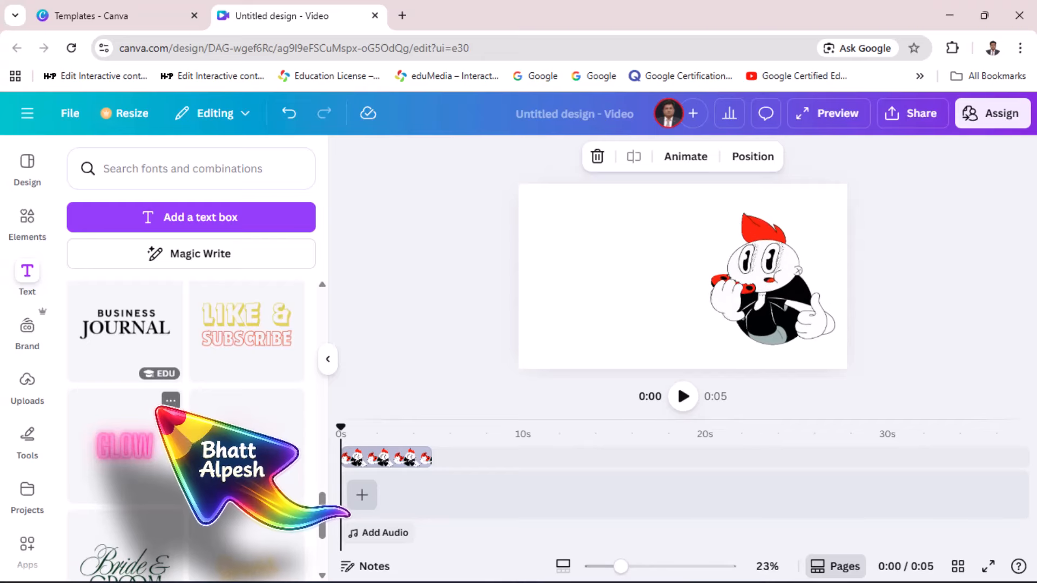
pyautogui.scroll(-10, 160, 411)
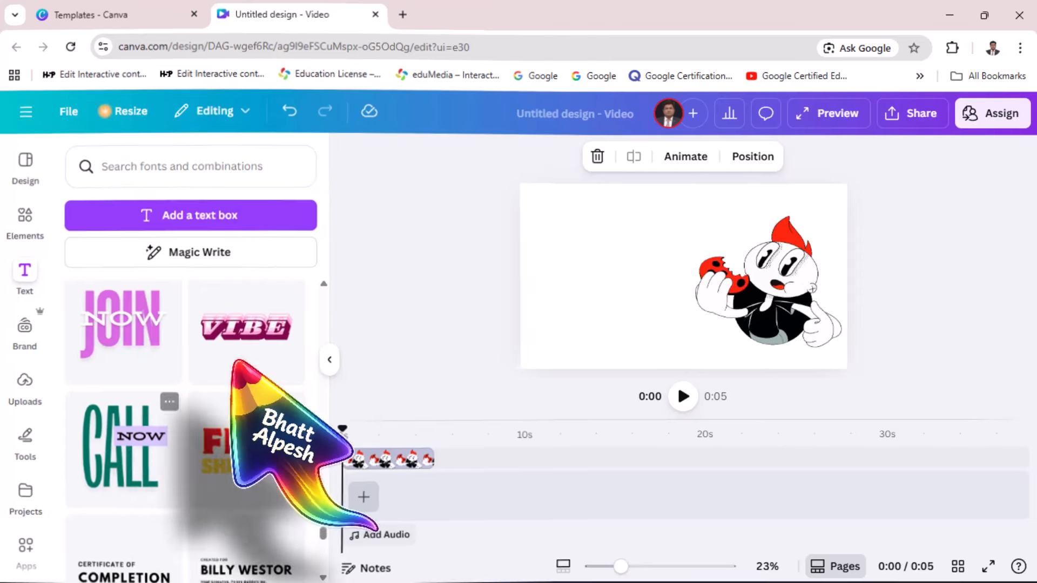
pyautogui.moveTo(238, 363); pyautogui.dragTo(589, 273)
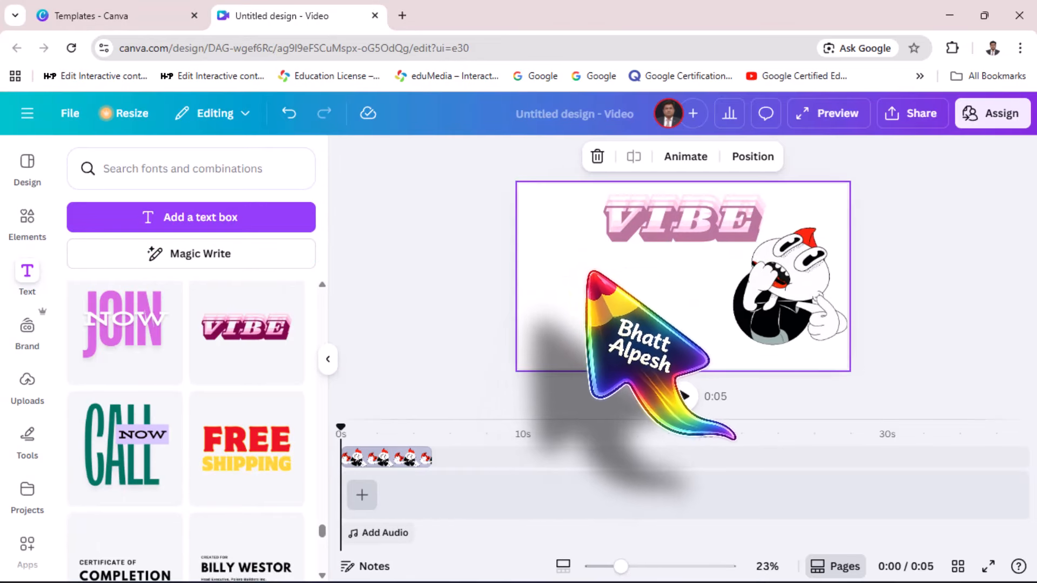
# Step: Replace the VIBE text with "Eating", shrink it to font size about 129, and position it beside the character's head
pyautogui.doubleClick(640, 222)
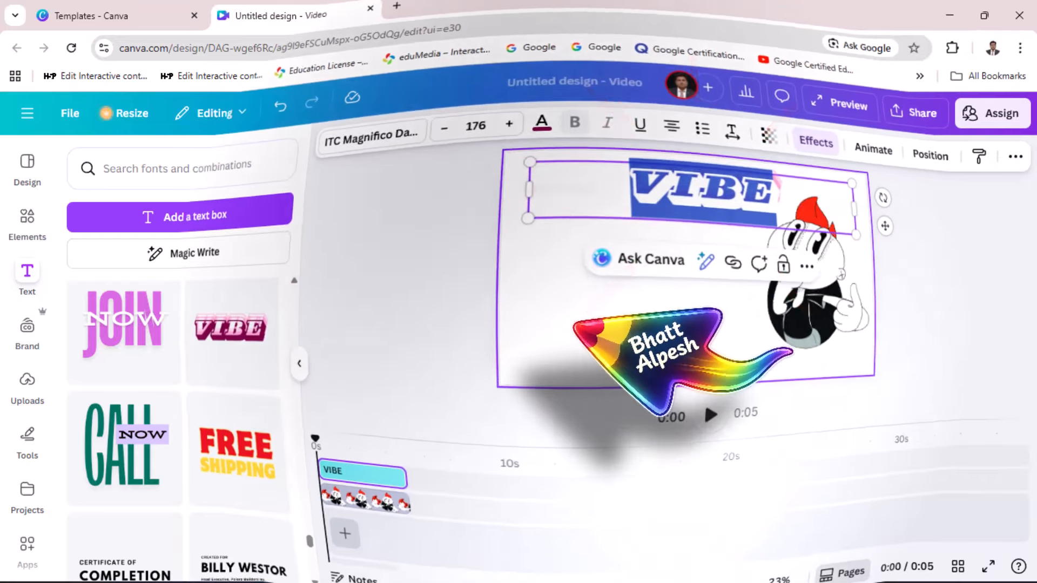
pyautogui.click(567, 328)
pyautogui.moveTo(672, 229); pyautogui.dragTo(652, 221)
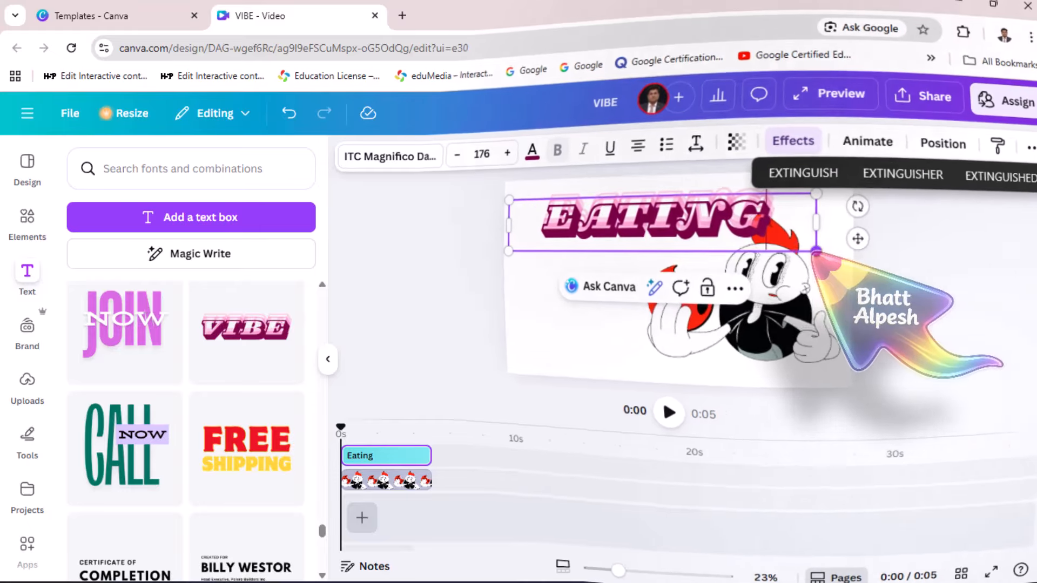
pyautogui.moveTo(816, 251); pyautogui.dragTo(739, 237)
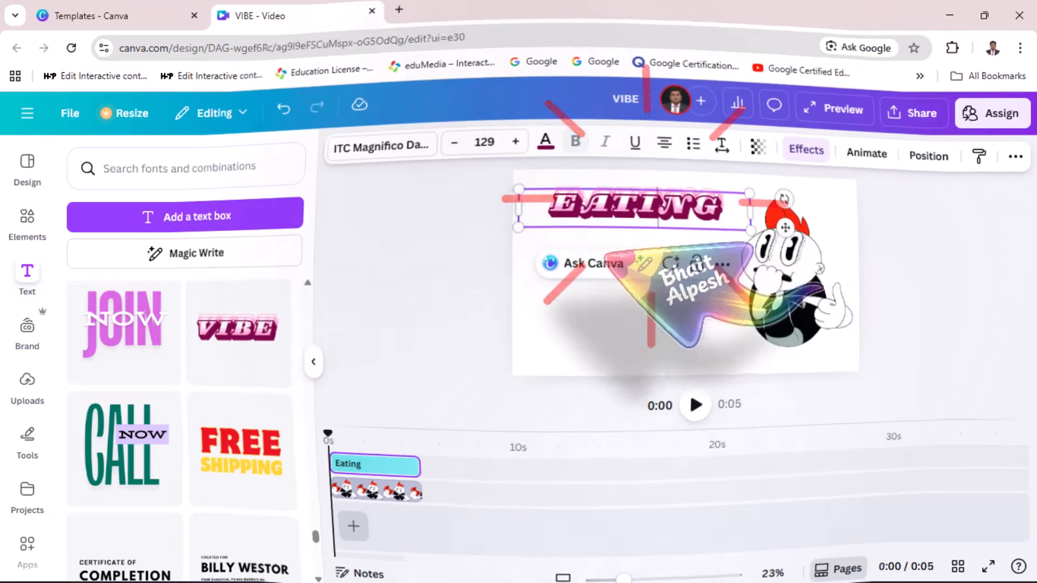
pyautogui.click(566, 323)
pyautogui.click(589, 210)
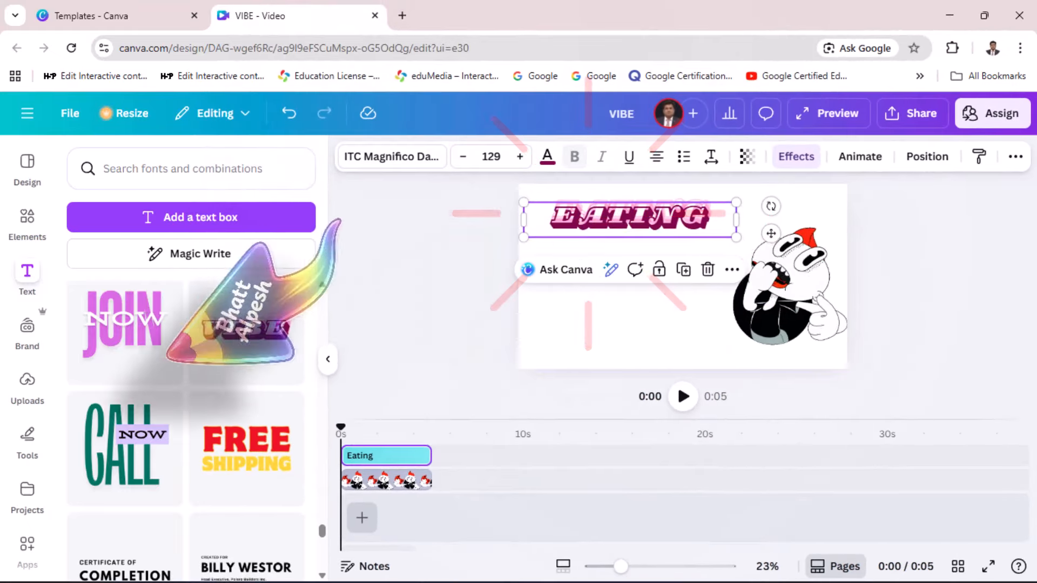
# Step: Add the "BOLD moves" text style to the page and move it below the "Eating" text
pyautogui.scroll(-5, 232, 373)
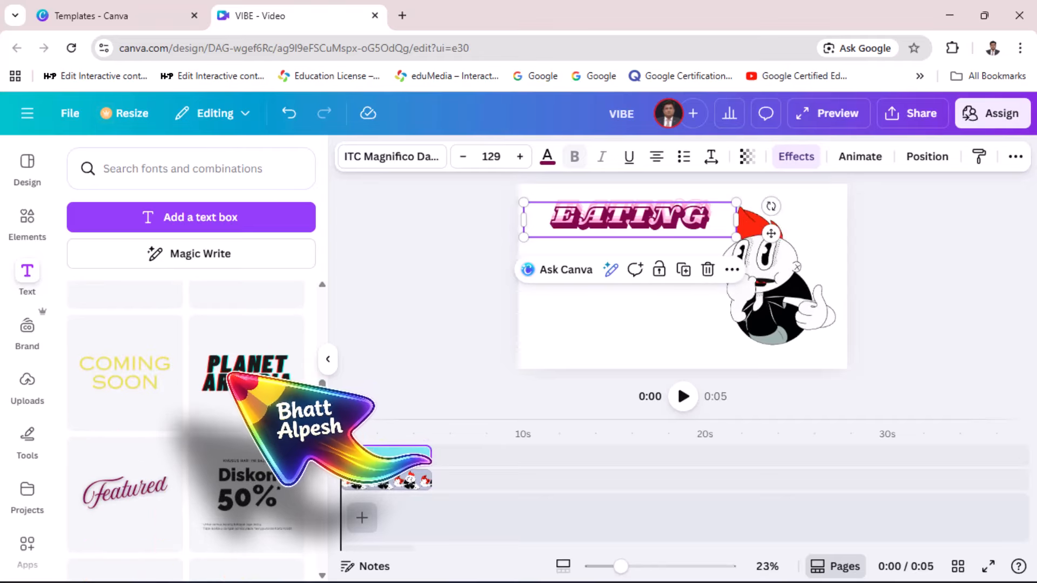
pyautogui.moveTo(238, 345); pyautogui.dragTo(608, 324)
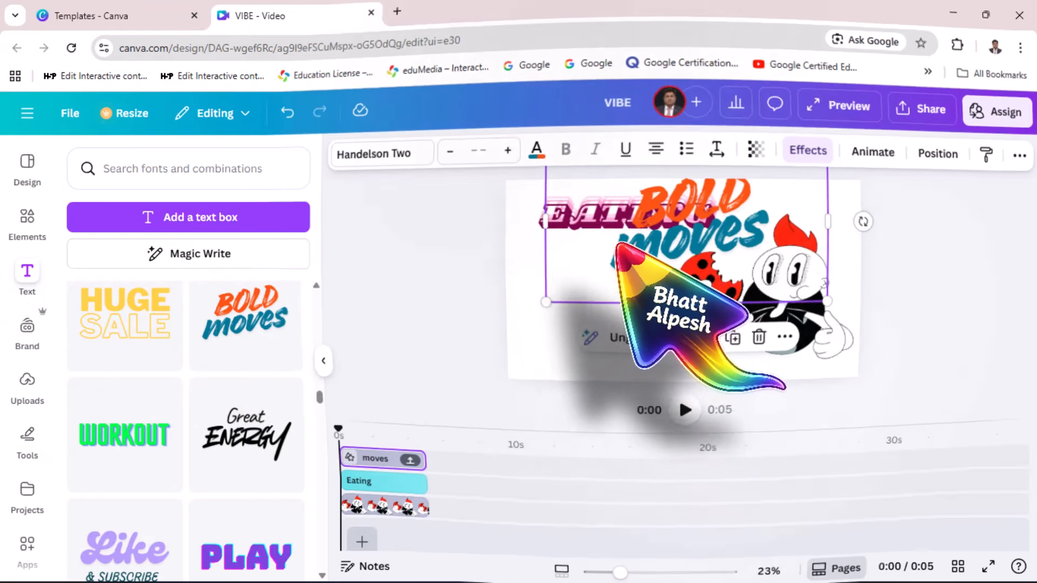
pyautogui.click(659, 229)
pyautogui.moveTo(655, 289); pyautogui.dragTo(647, 332)
# Step: Delete the maroon "Eating" text from the page
pyautogui.click(581, 216)
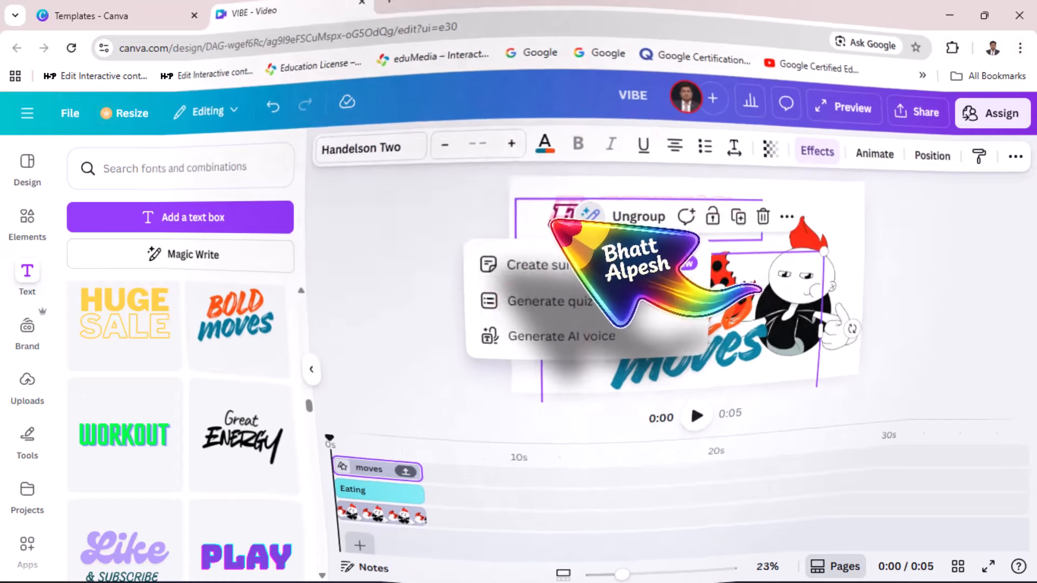
pyautogui.click(558, 217)
pyautogui.click(709, 269)
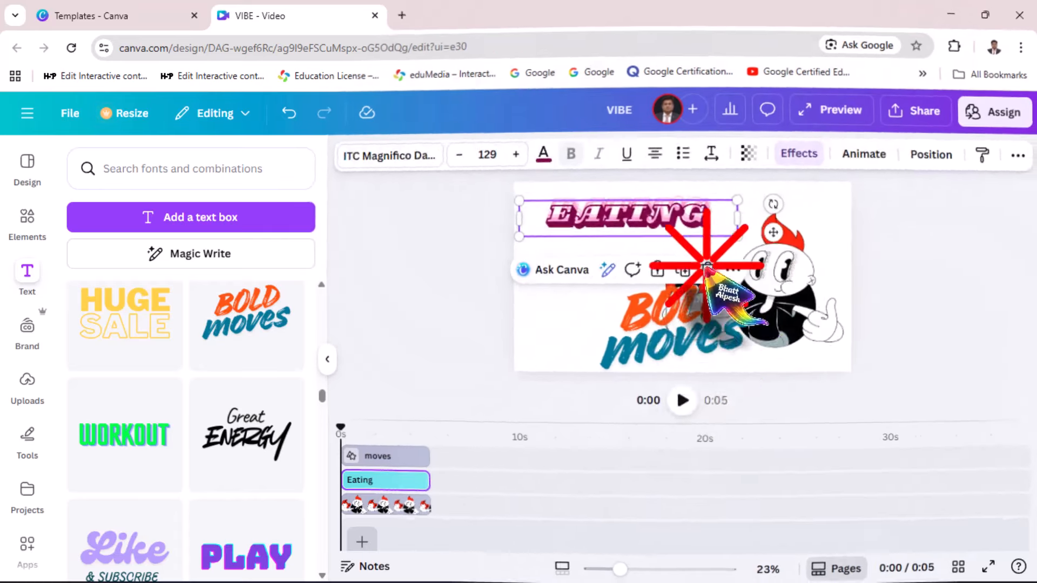
# Step: Move the "BOLD moves" text up on the page and replace the word "BOLD" with "Eating"
pyautogui.click(660, 333)
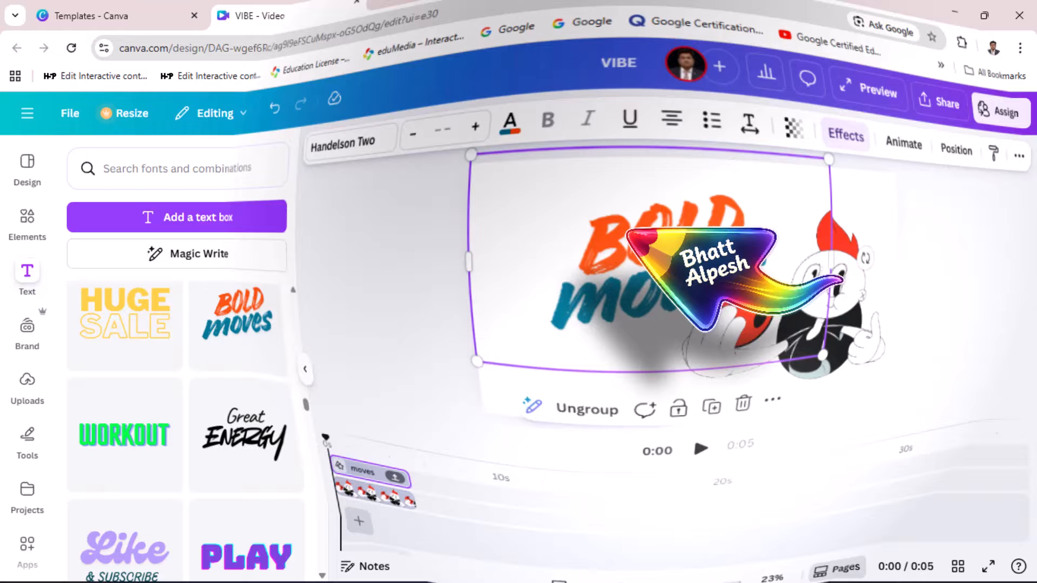
pyautogui.doubleClick(629, 231)
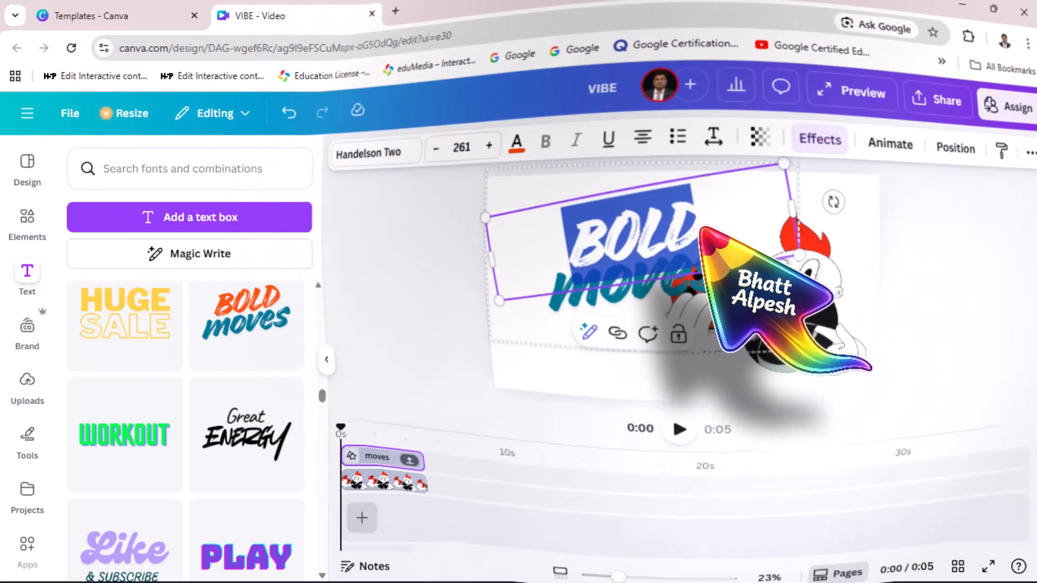
pyautogui.moveTo(703, 219); pyautogui.dragTo(589, 220)
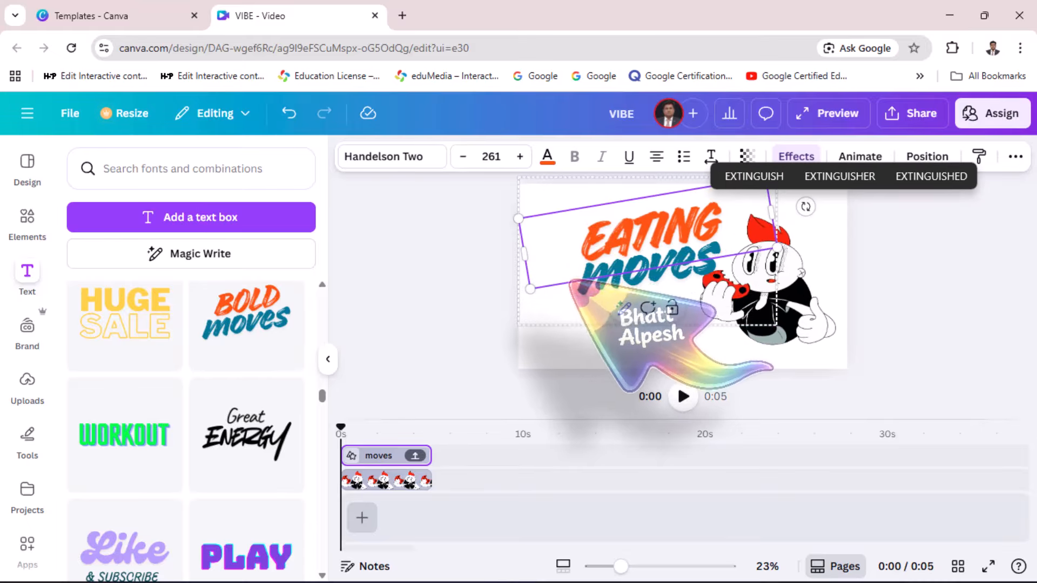
# Step: Delete the word "moves" from the text group and shift the "Eating" text slightly left
pyautogui.click(644, 292)
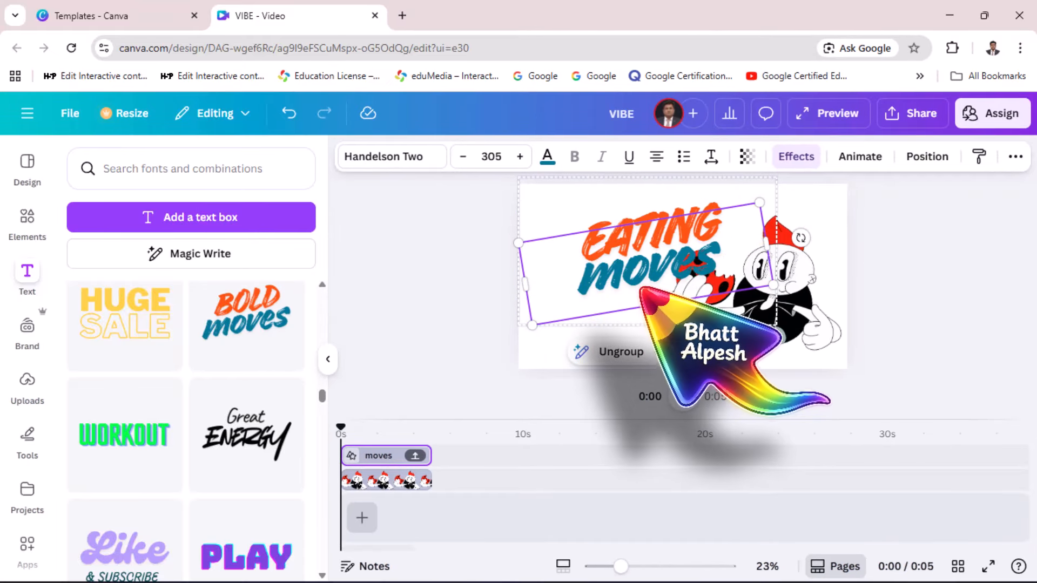
pyautogui.click(710, 353)
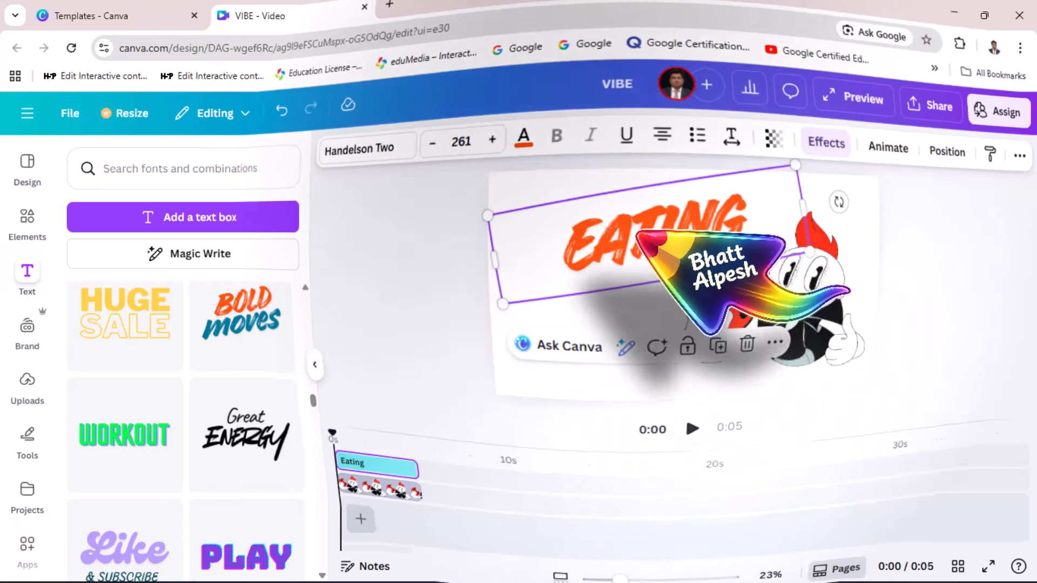
pyautogui.click(639, 232)
# Step: Change the "Eating" text colour from orange to the red #F80126
pyautogui.click(623, 227)
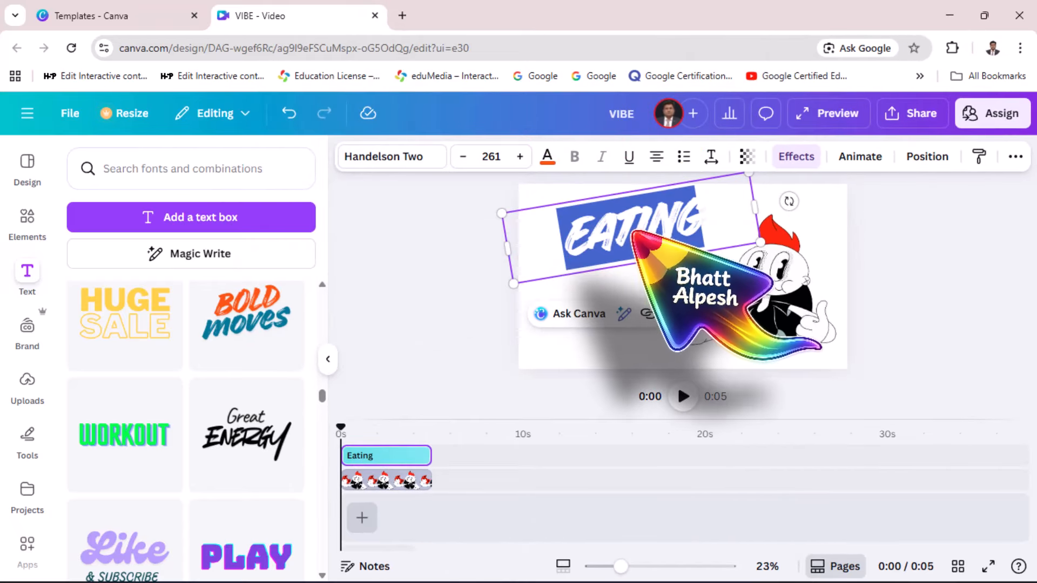
pyautogui.click(547, 156)
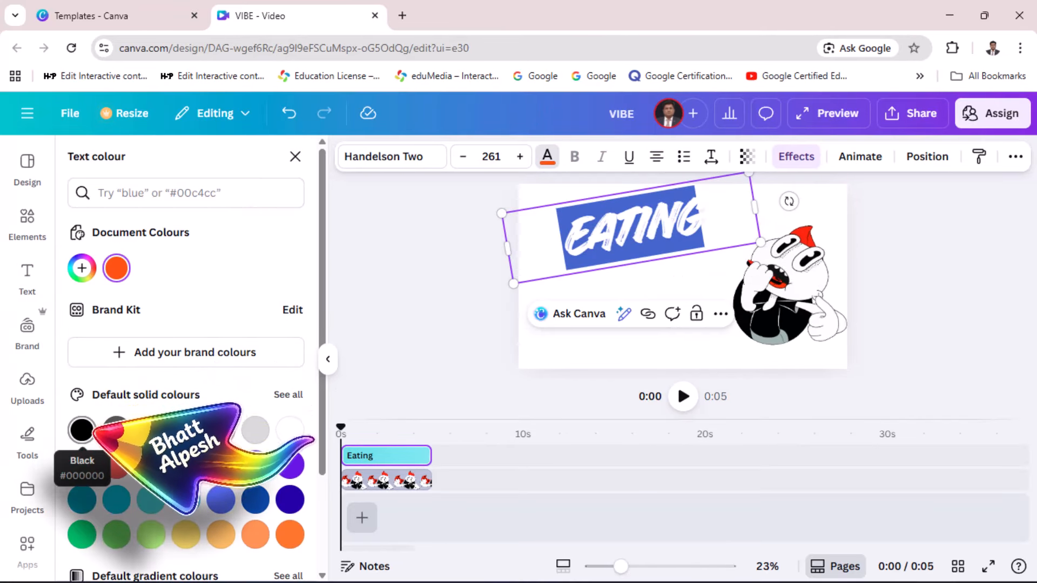
pyautogui.scroll(-2, 210, 383)
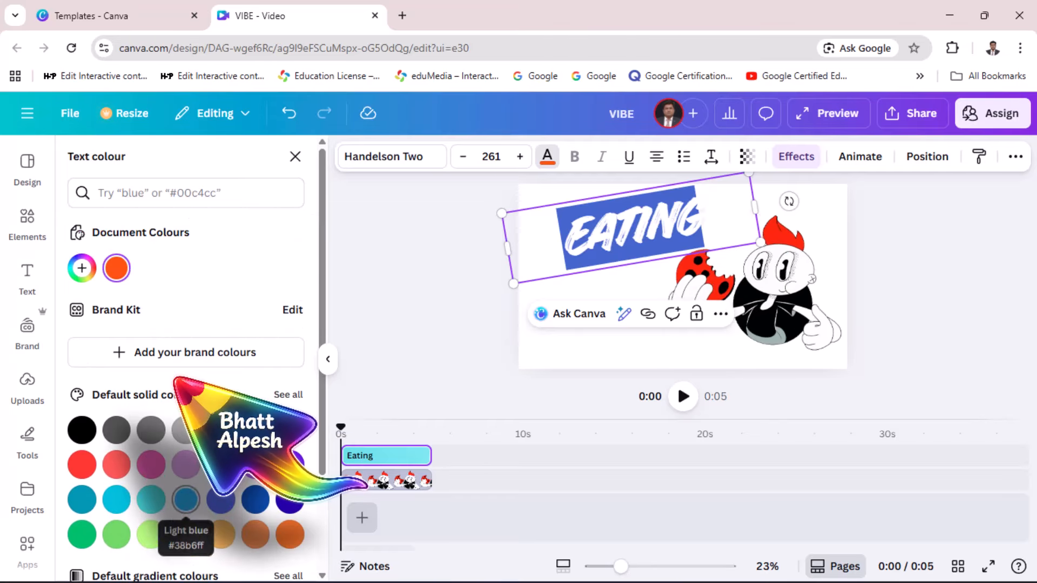
pyautogui.click(118, 268)
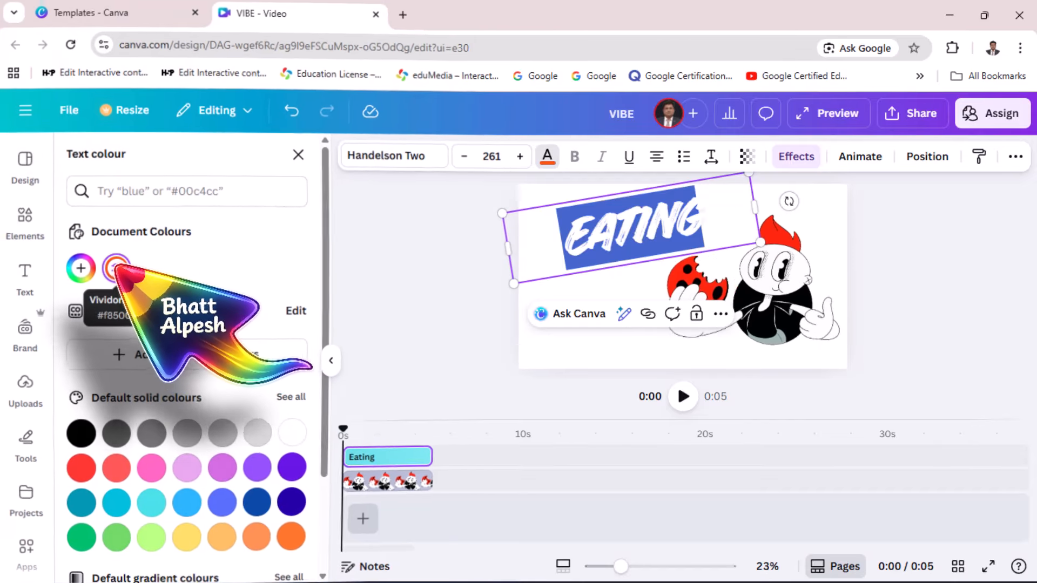
pyautogui.click(115, 268)
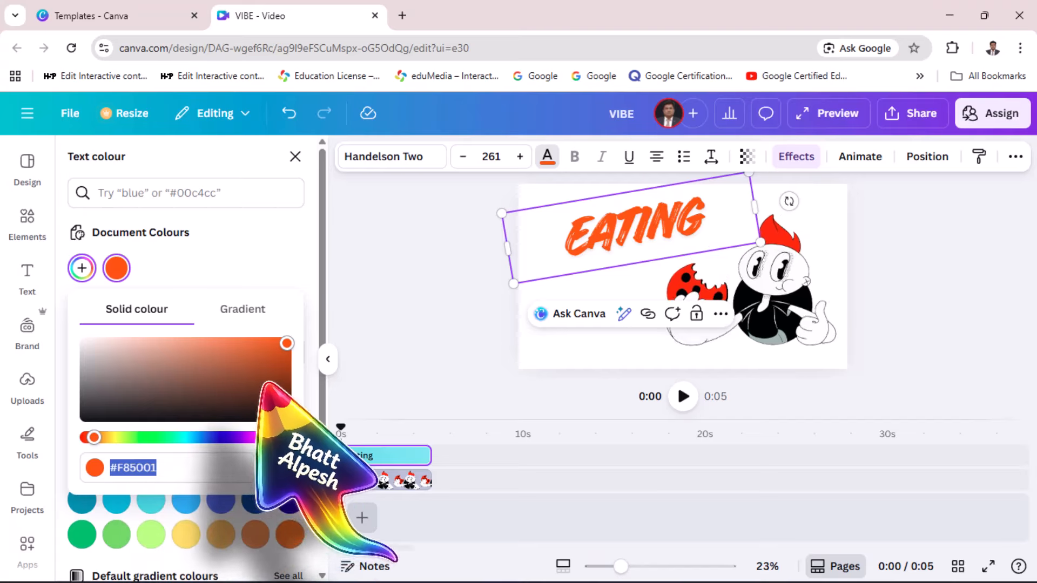
pyautogui.click(289, 437)
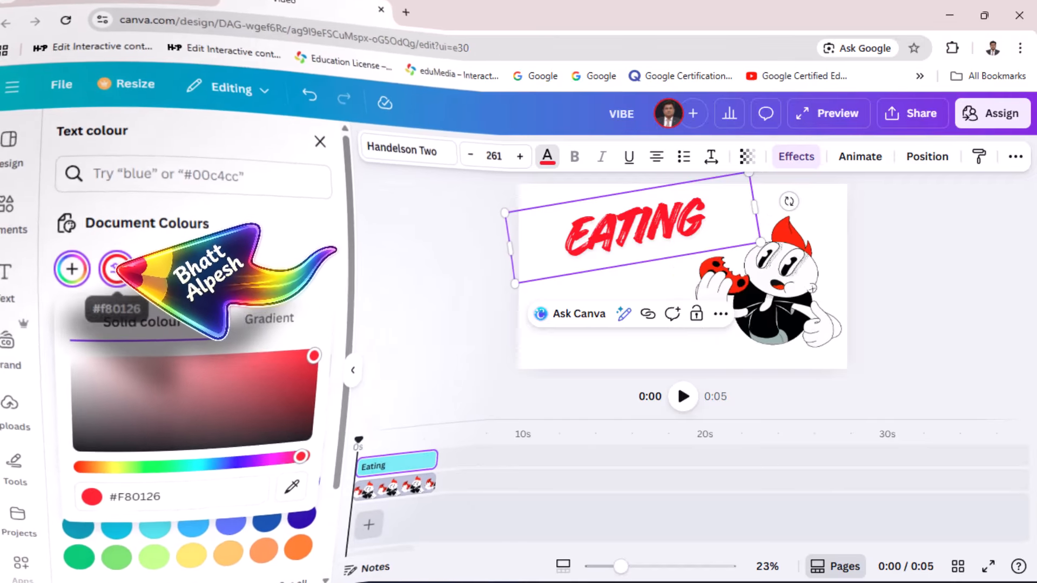
pyautogui.click(116, 268)
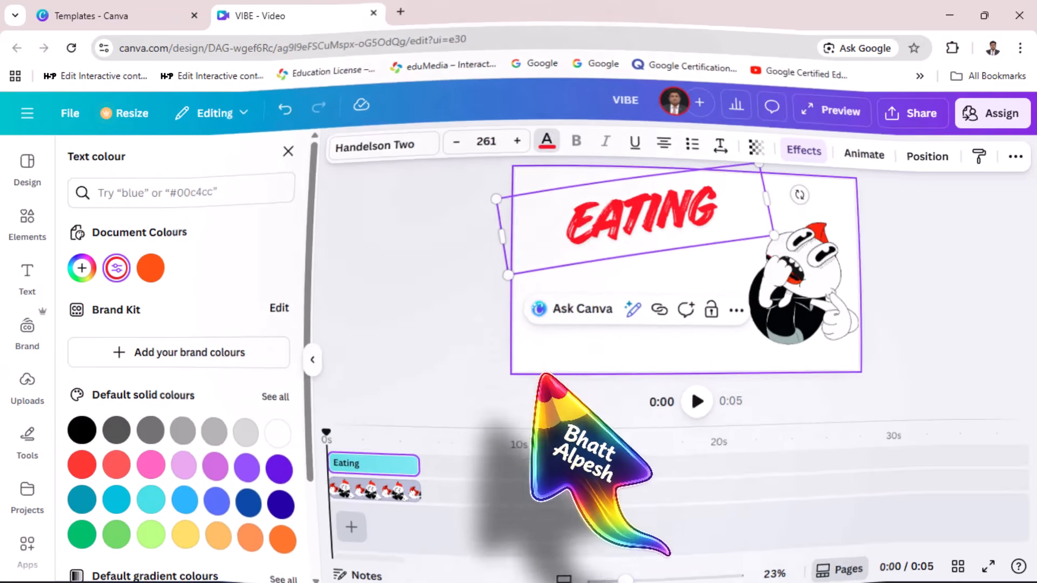
pyautogui.click(543, 371)
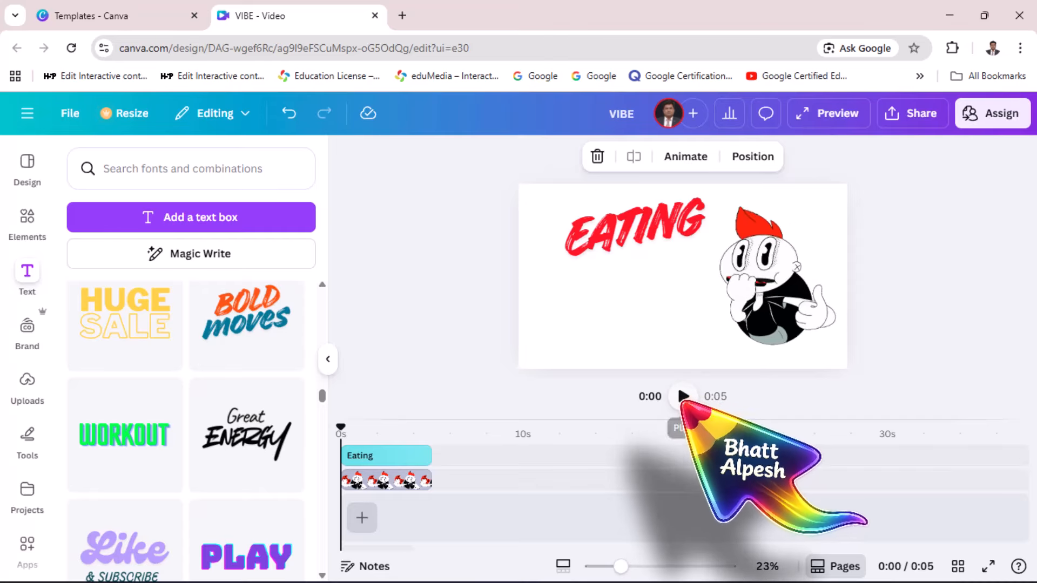
# Step: Play the video through to its end and return the playhead to the start
pyautogui.click(684, 397)
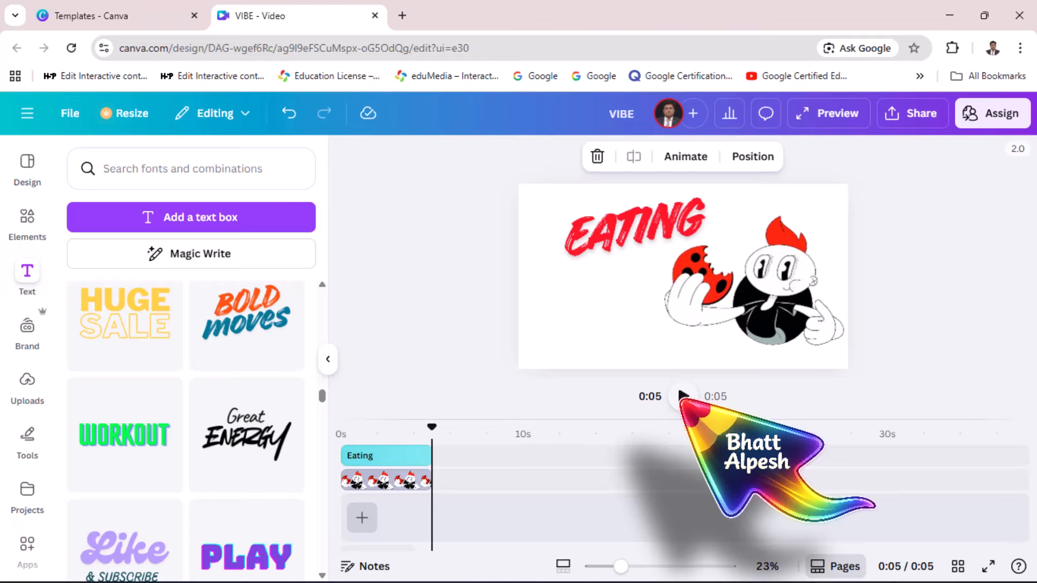
pyautogui.click(432, 431)
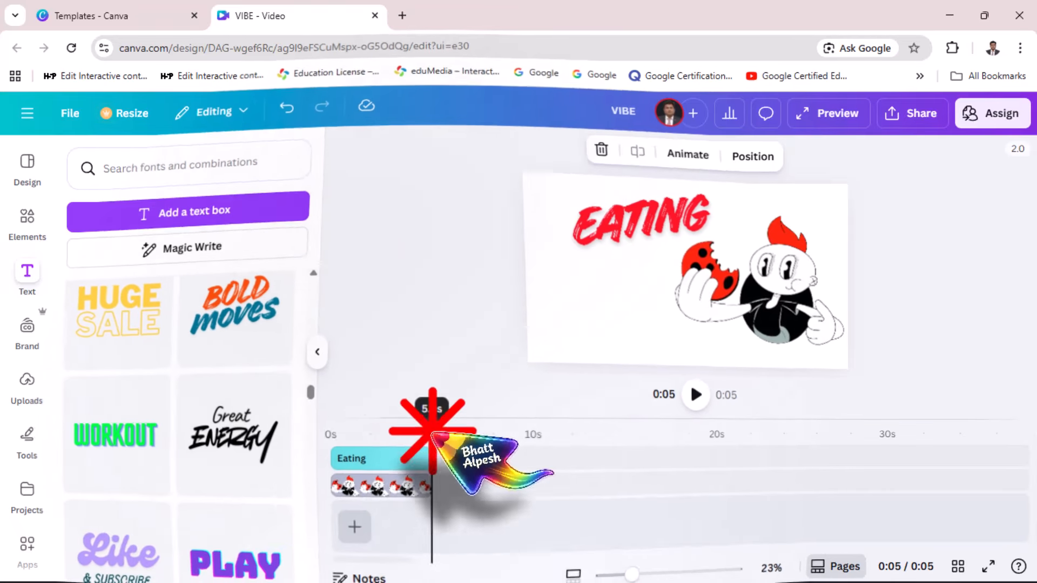
pyautogui.moveTo(432, 431); pyautogui.dragTo(345, 431)
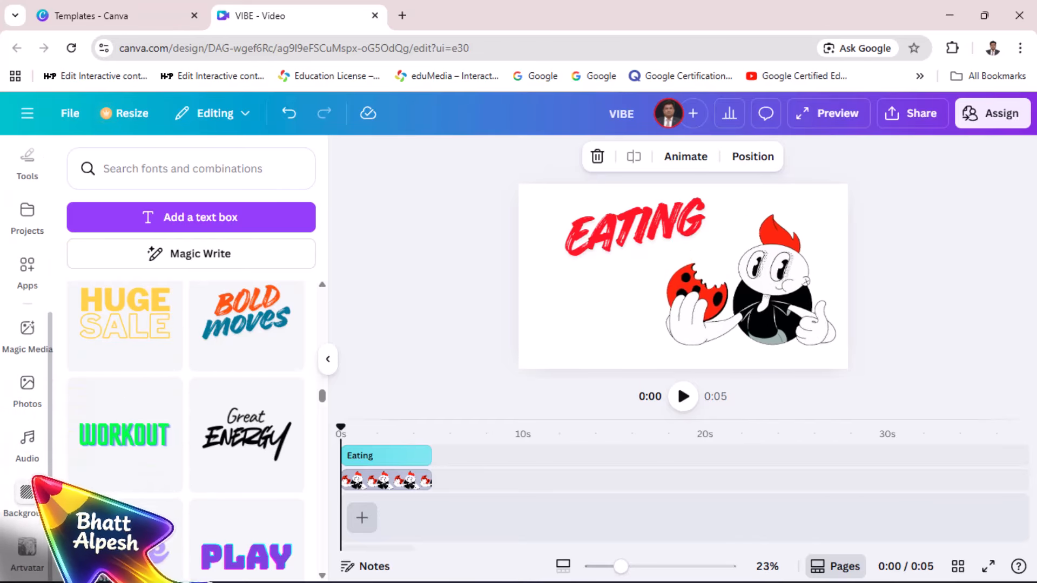
# Step: Search the audio library for "crunchy eating" and preview the "Food Tortillas Eat (Crunchy food)" and "Crispy and Crunchy Bites" sounds
pyautogui.click(27, 449)
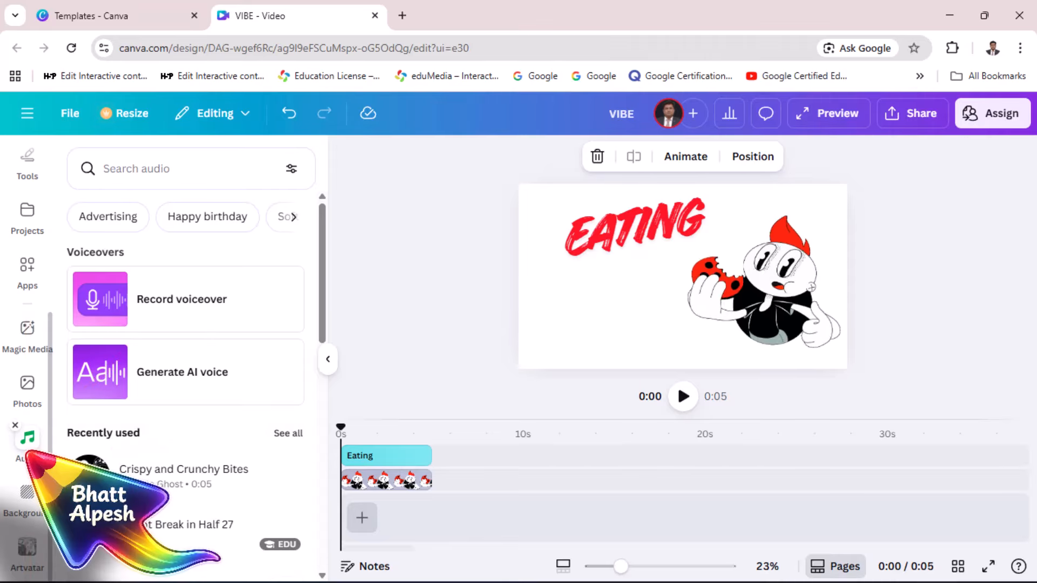
pyautogui.click(145, 169)
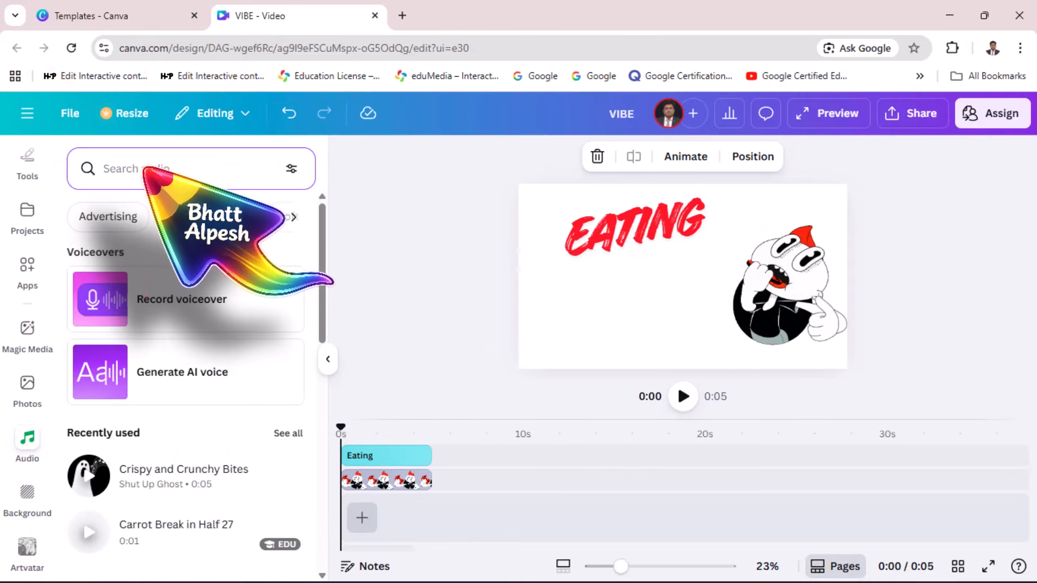
pyautogui.write('crunchy')
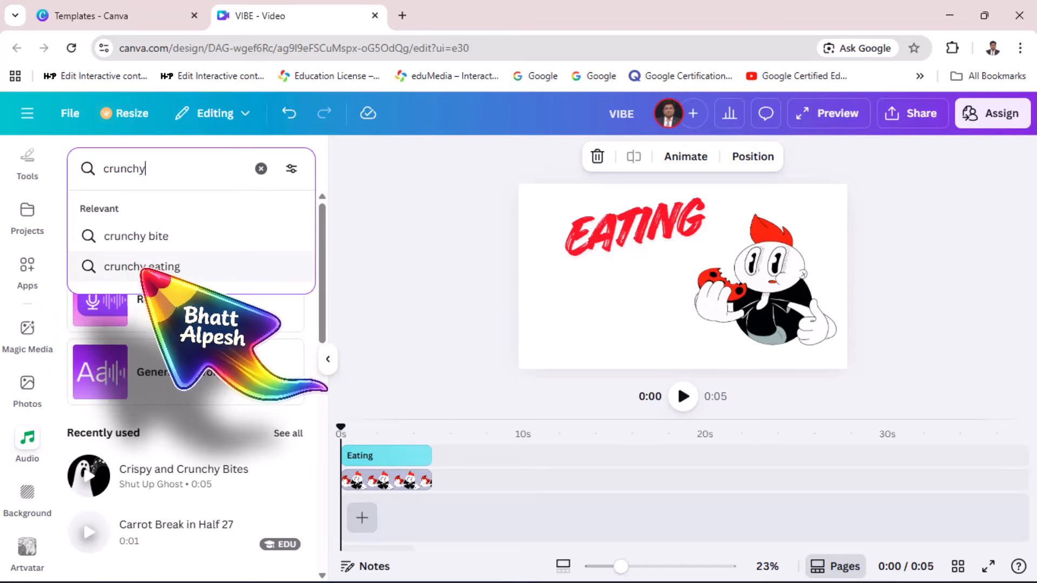
pyautogui.click(163, 267)
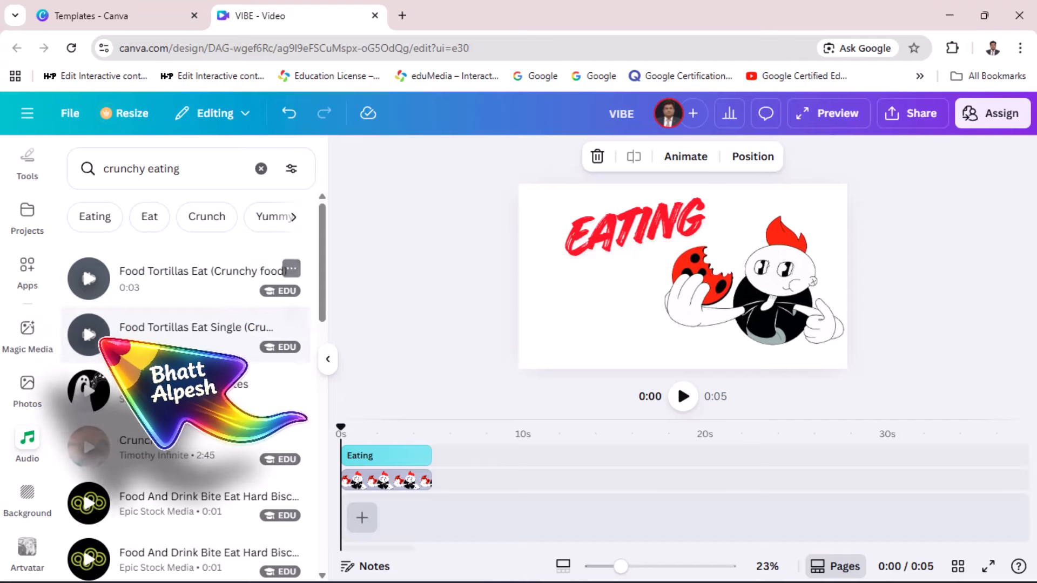
pyautogui.click(89, 279)
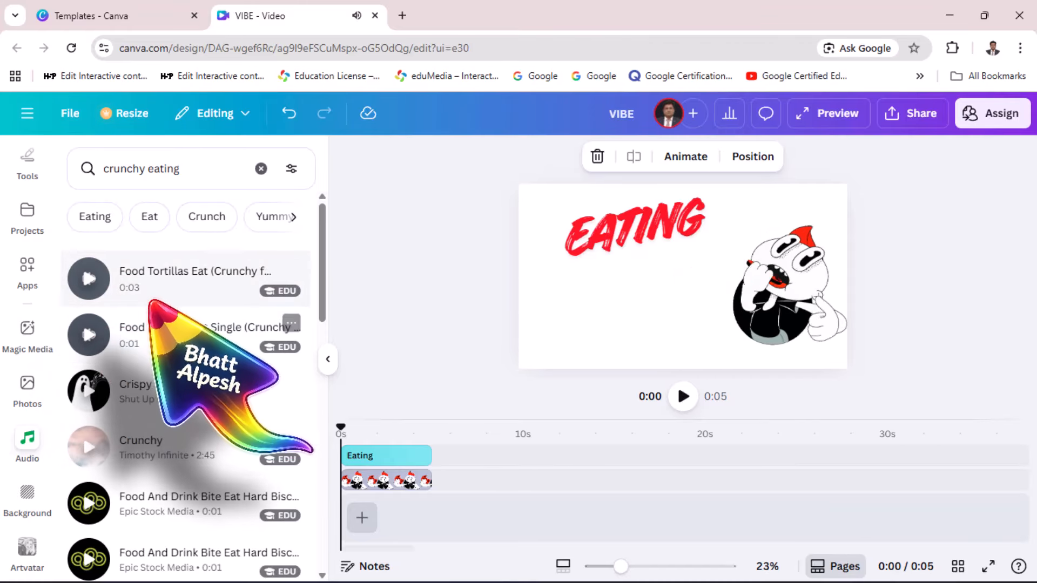
pyautogui.click(88, 392)
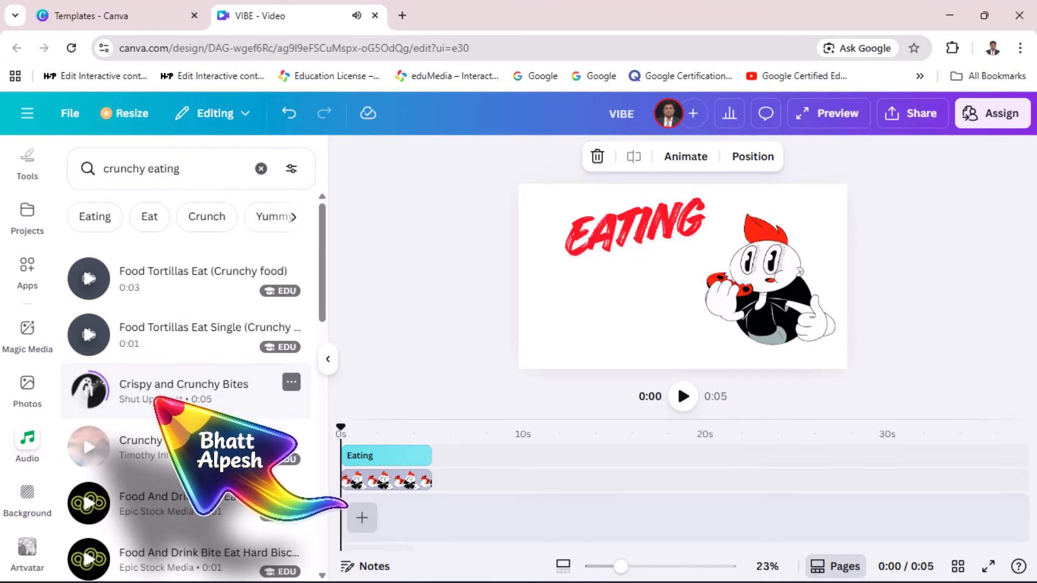
# Step: Add the "Crispy and Crunchy Bites" sound to the timeline starting at 0 s and play the video with it
pyautogui.moveTo(162, 391); pyautogui.dragTo(385, 572)
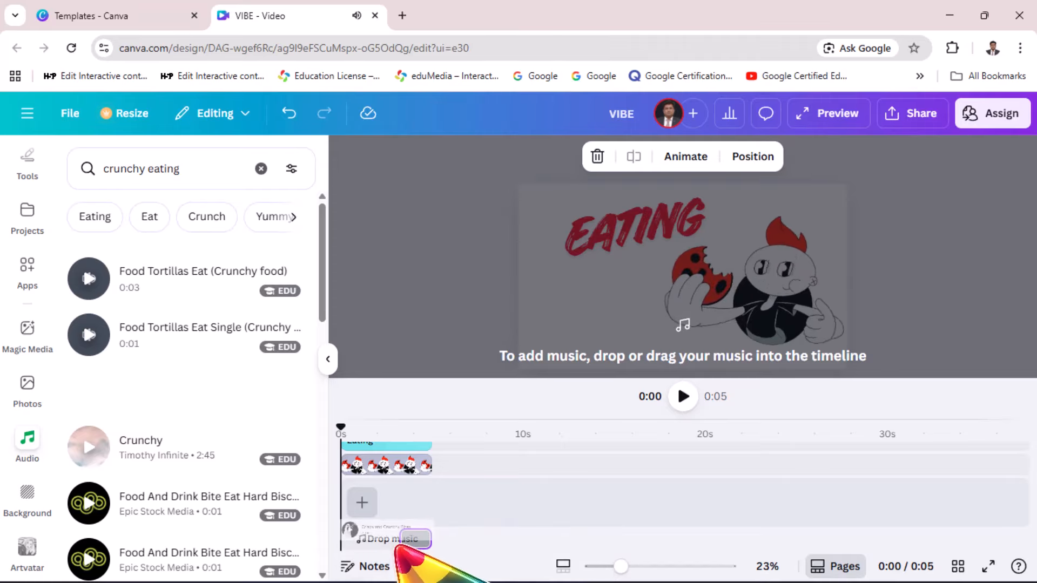
pyautogui.moveTo(393, 545); pyautogui.dragTo(614, 543)
pyautogui.click(412, 537)
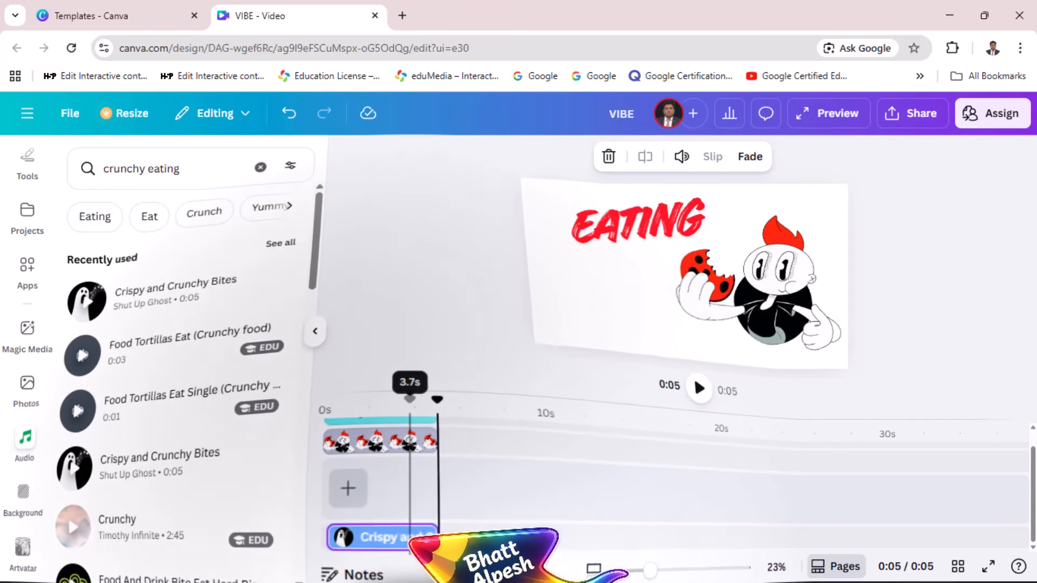
pyautogui.moveTo(368, 536); pyautogui.dragTo(352, 538)
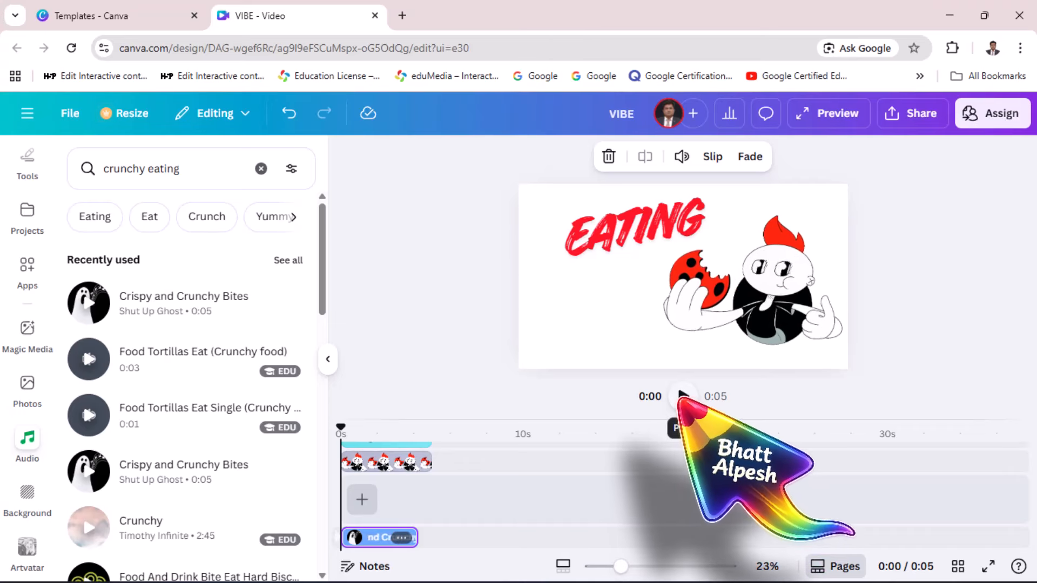
pyautogui.click(682, 397)
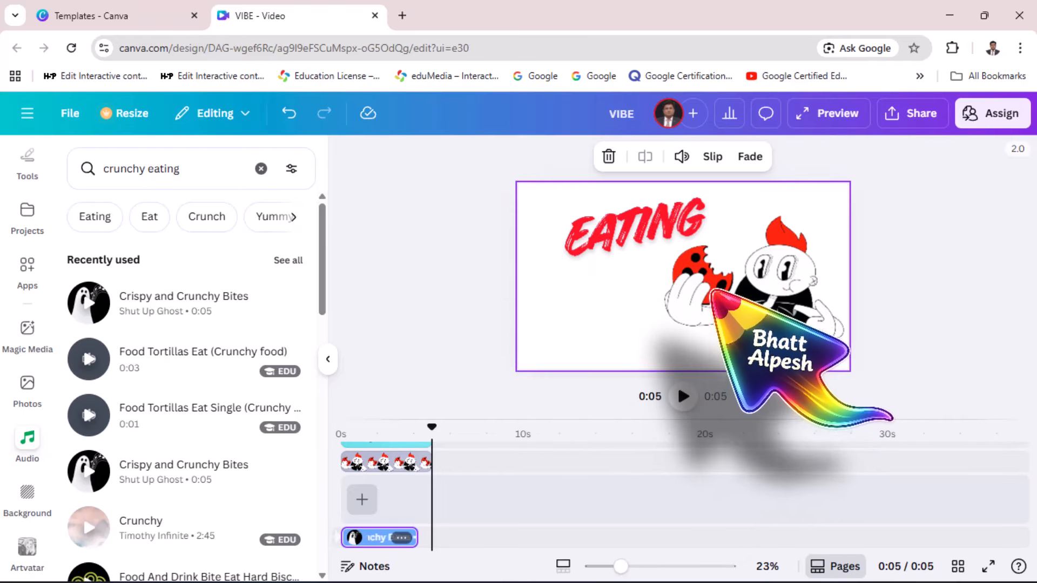
# Step: Set the timeline position just after the eating clip and search the graphic elements for "running man"
pyautogui.click(462, 476)
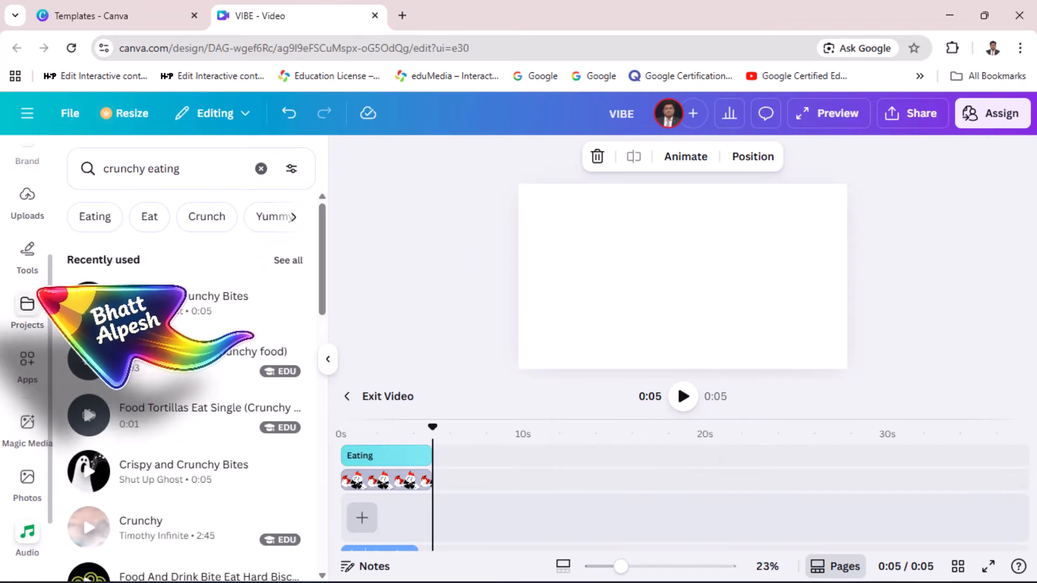
pyautogui.scroll(3, 29, 334)
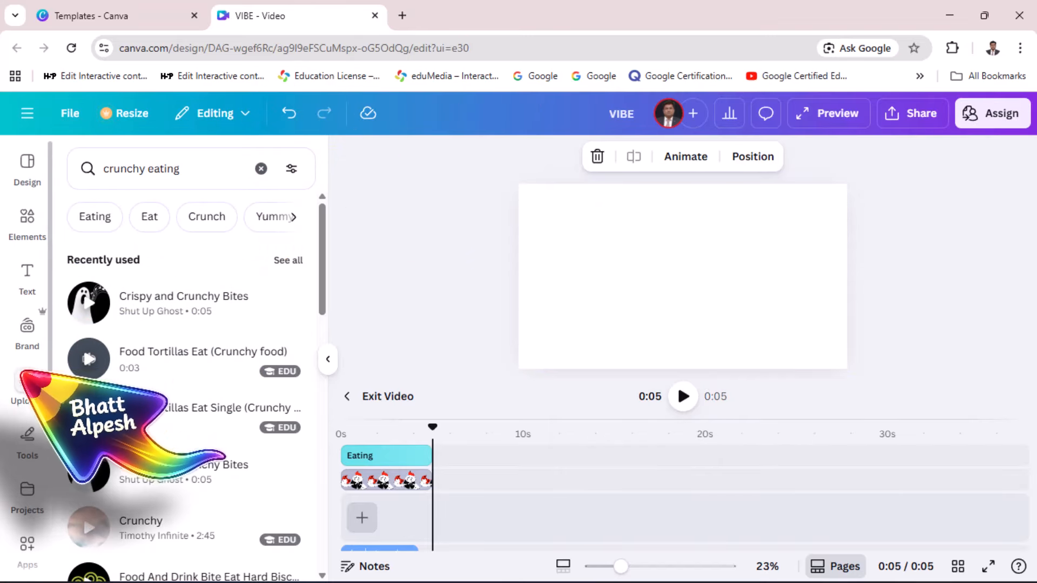
pyautogui.click(27, 219)
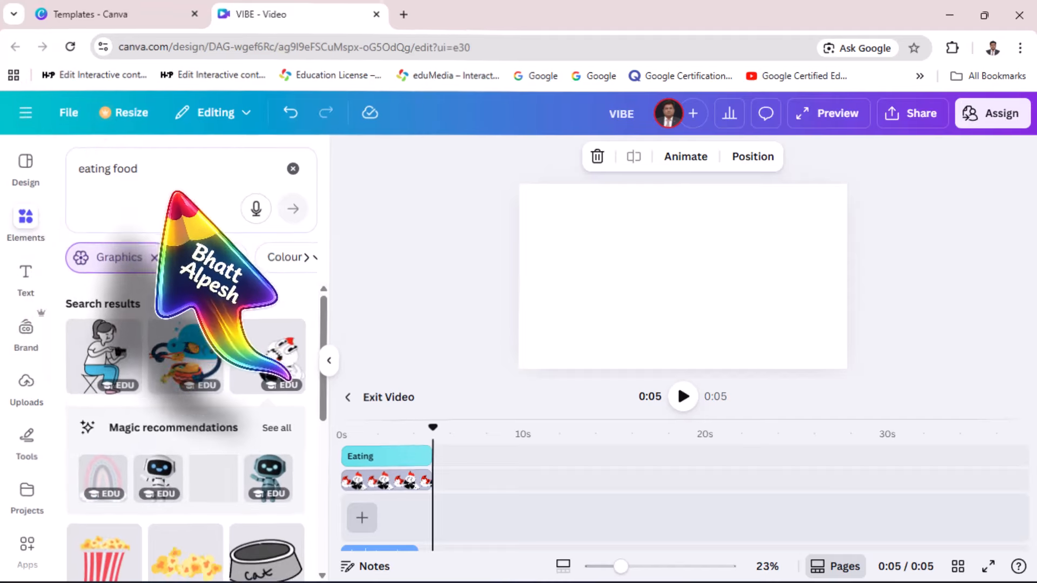
pyautogui.tripleClick(176, 164)
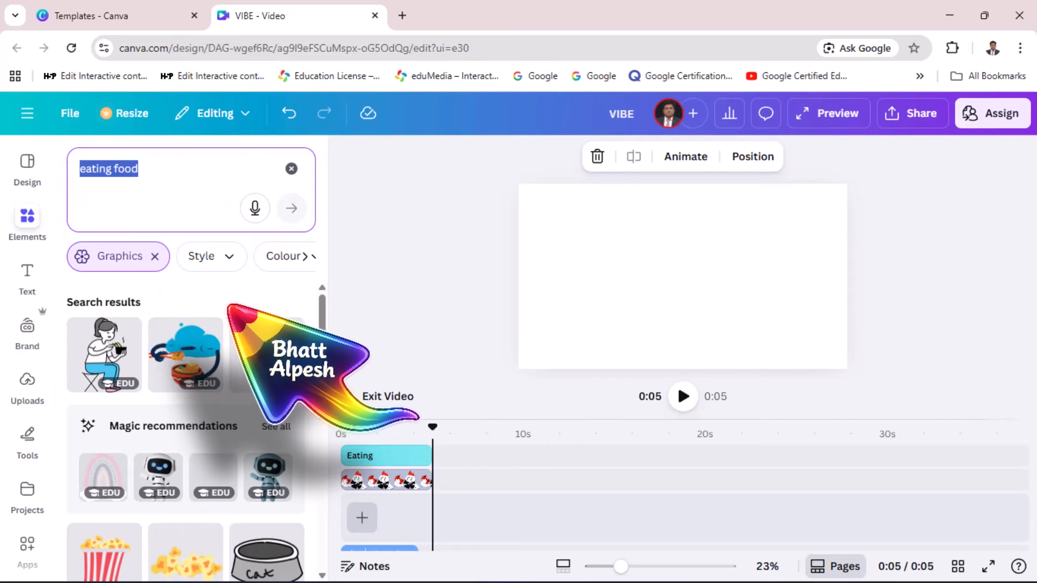
pyautogui.write('runnin')
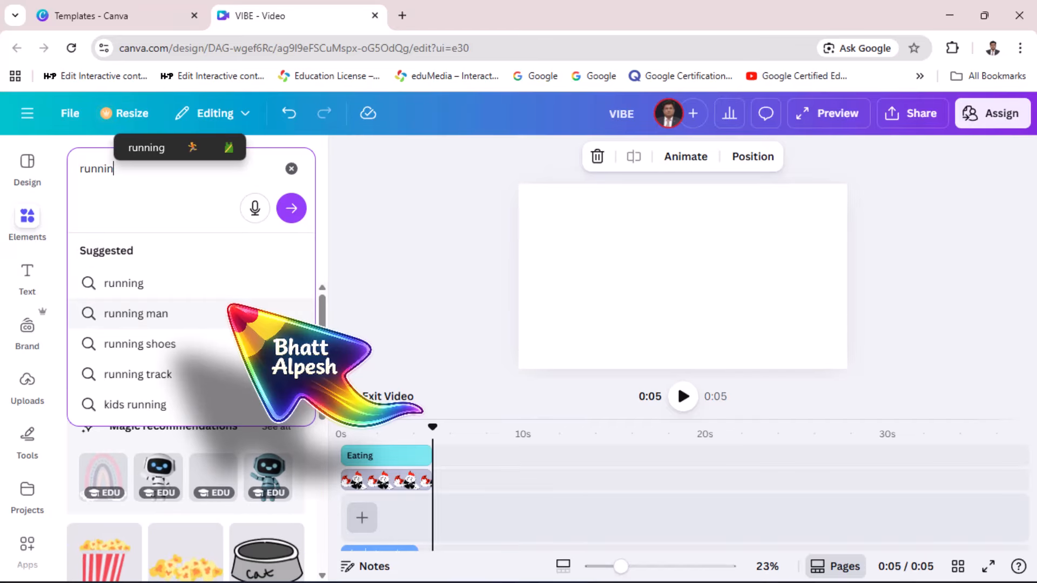
pyautogui.click(152, 313)
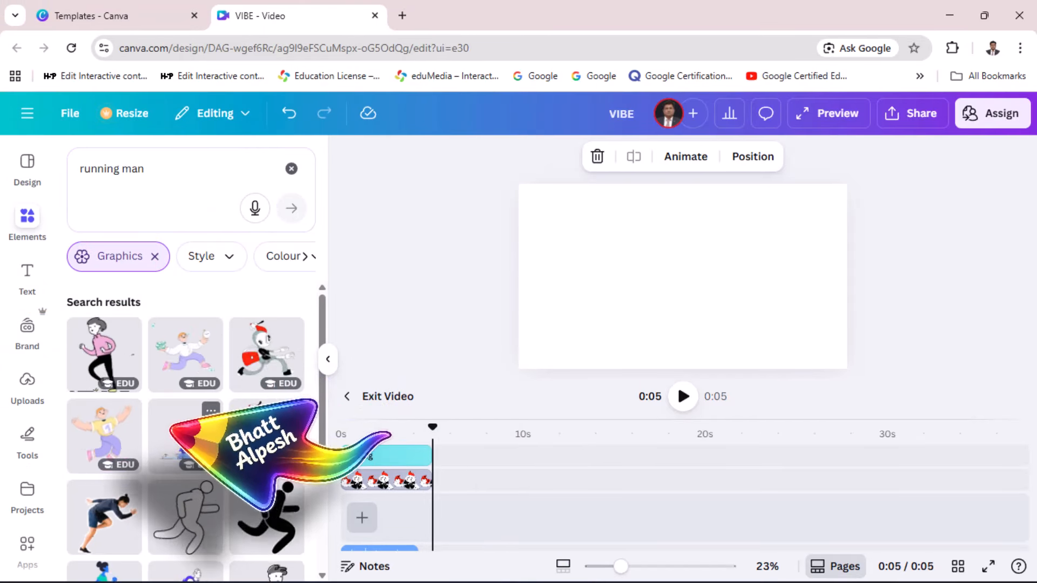
# Step: Add the running character with the red bag right after the eating clip, then shrink it and place it at the page's lower left
pyautogui.moveTo(266, 346); pyautogui.dragTo(478, 504)
pyautogui.click(467, 474)
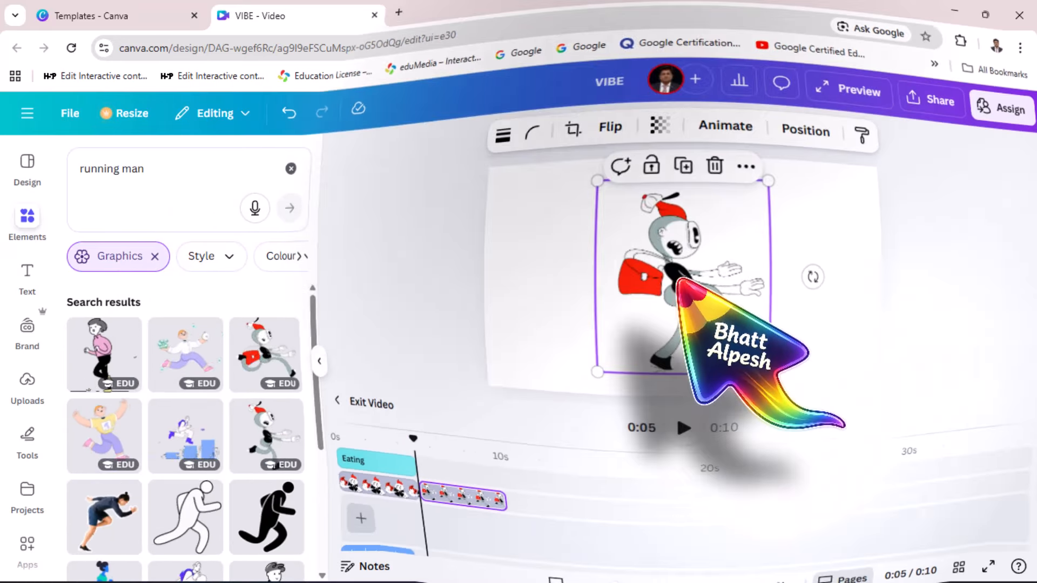
pyautogui.moveTo(670, 313); pyautogui.dragTo(607, 285)
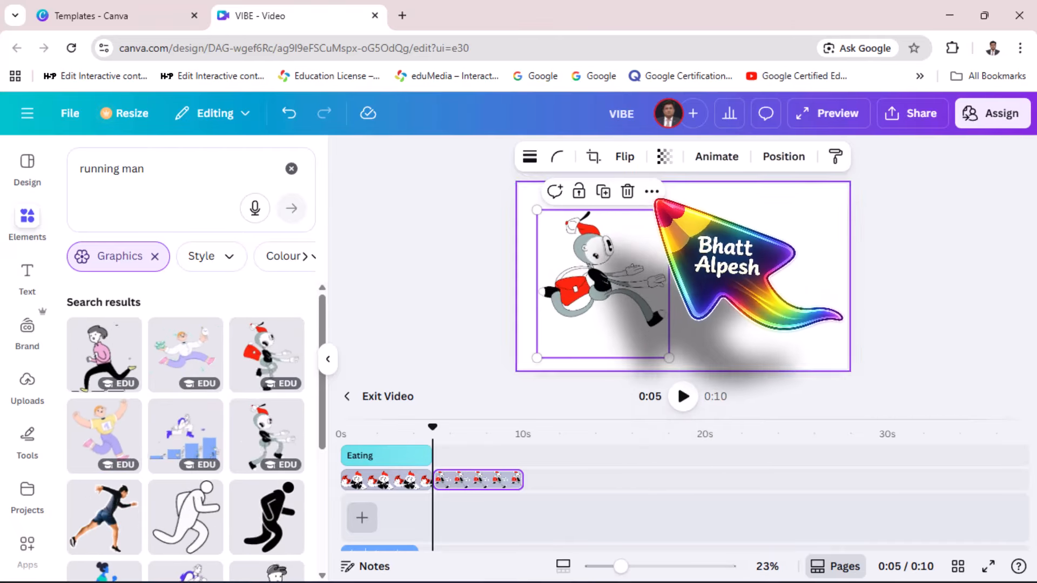
pyautogui.moveTo(668, 210); pyautogui.dragTo(627, 258)
pyautogui.click(570, 327)
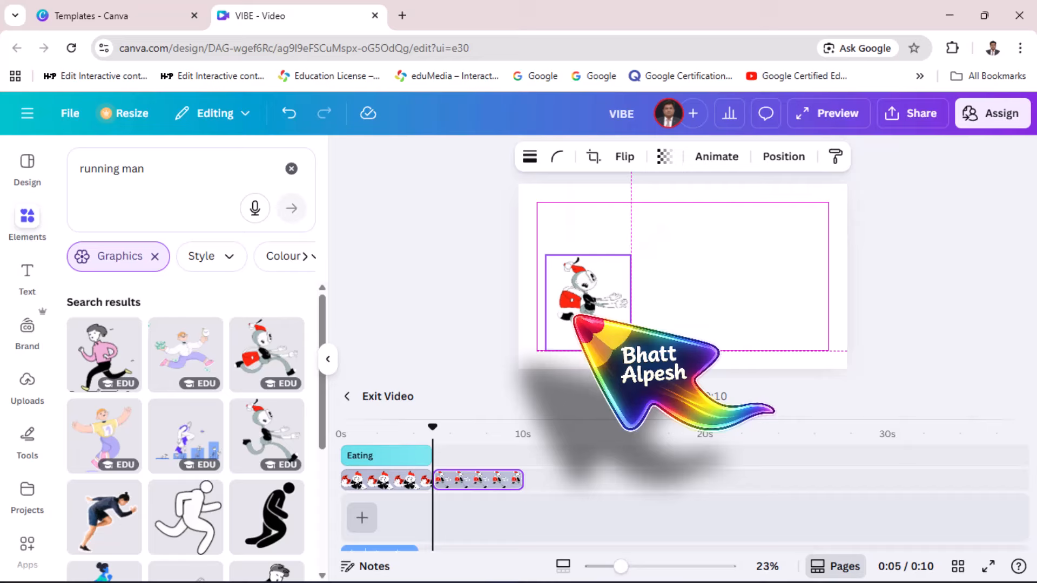
pyautogui.moveTo(575, 316); pyautogui.dragTo(575, 317)
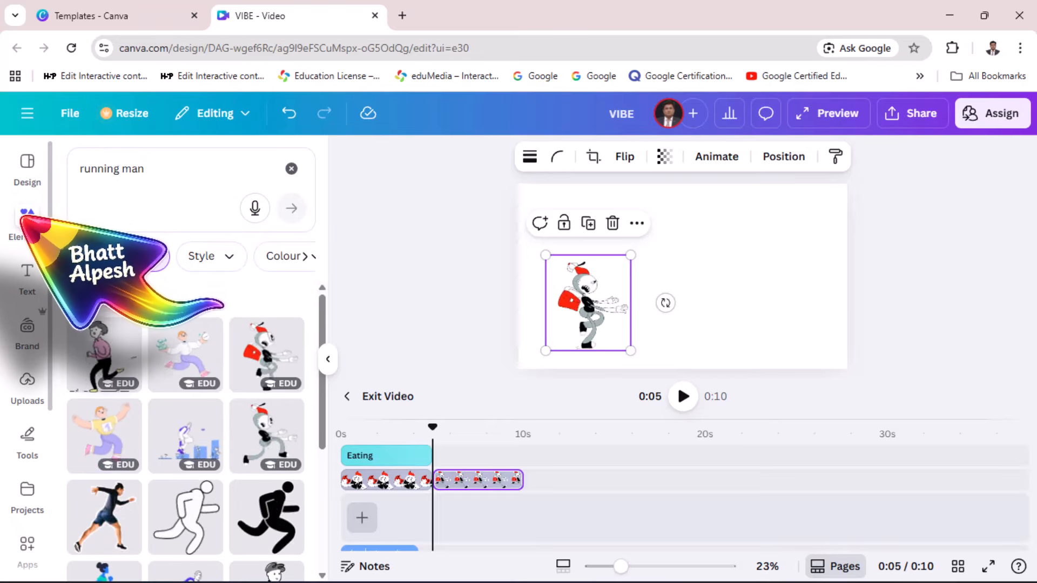
# Step: Search the elements for "road background" and include static graphics in the filter
pyautogui.moveTo(157, 168); pyautogui.dragTo(69, 186)
pyautogui.write('road')
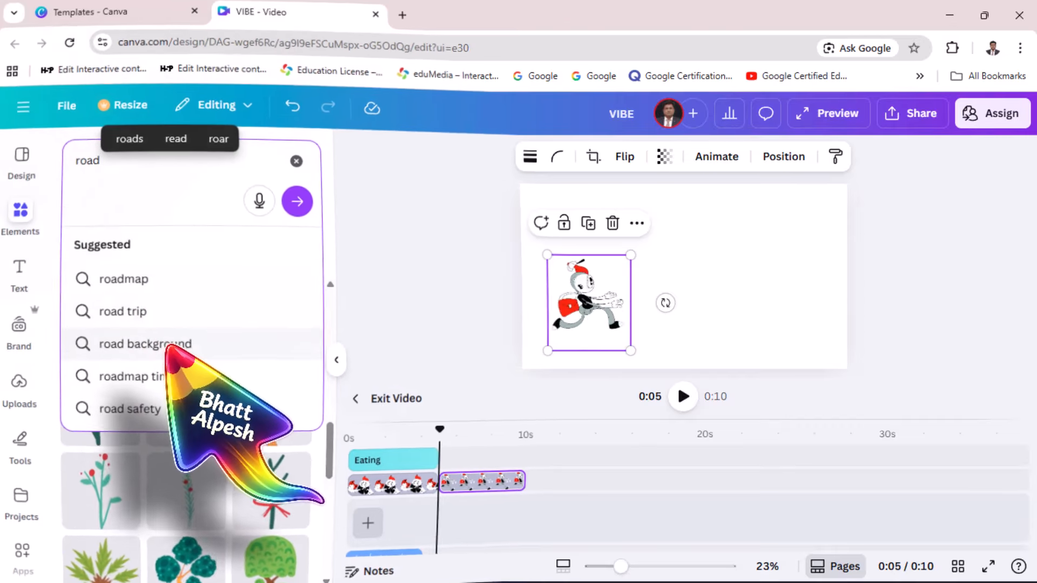
pyautogui.click(176, 342)
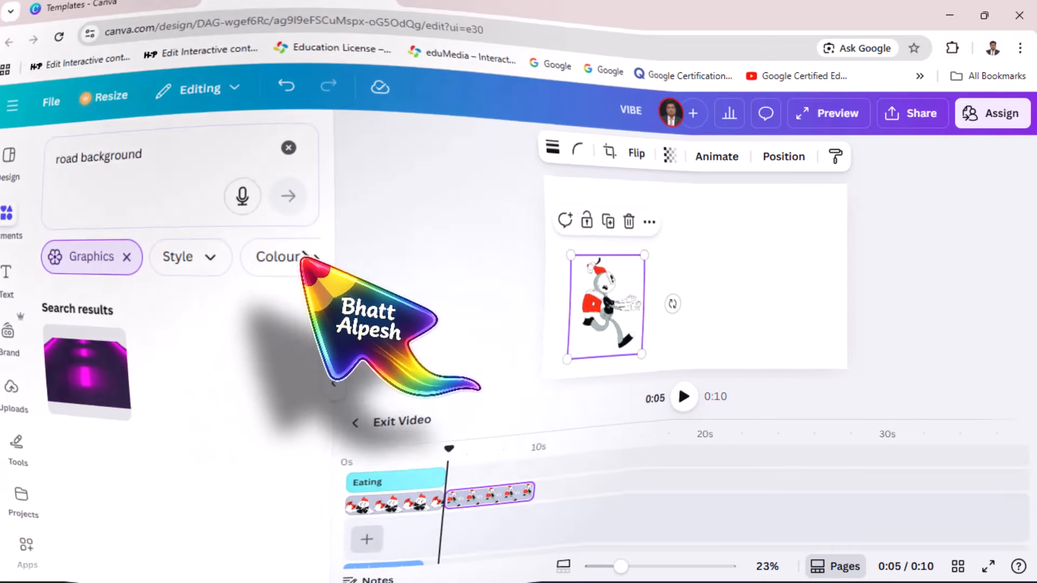
pyautogui.click(305, 256)
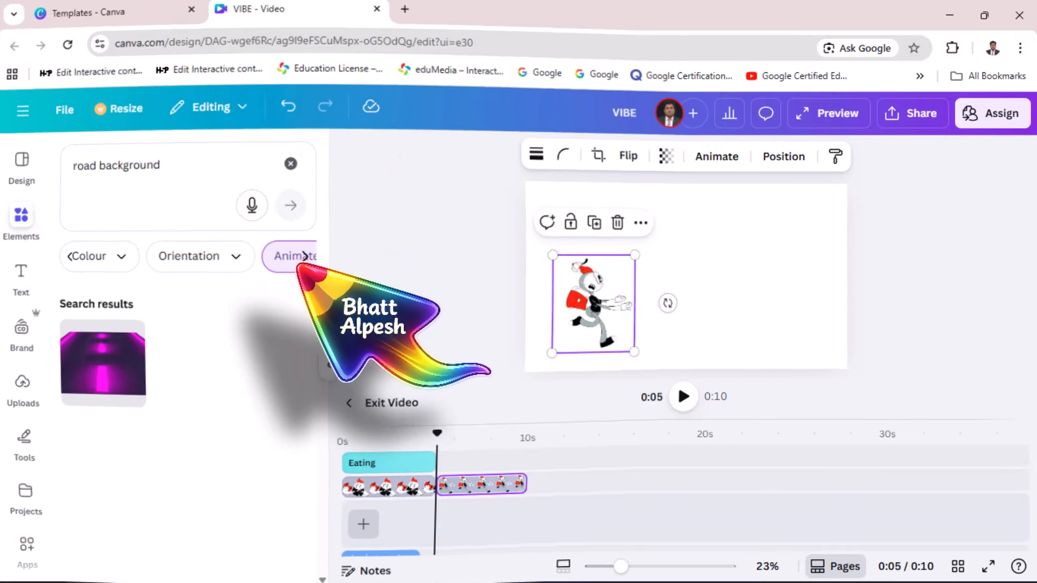
pyautogui.click(302, 257)
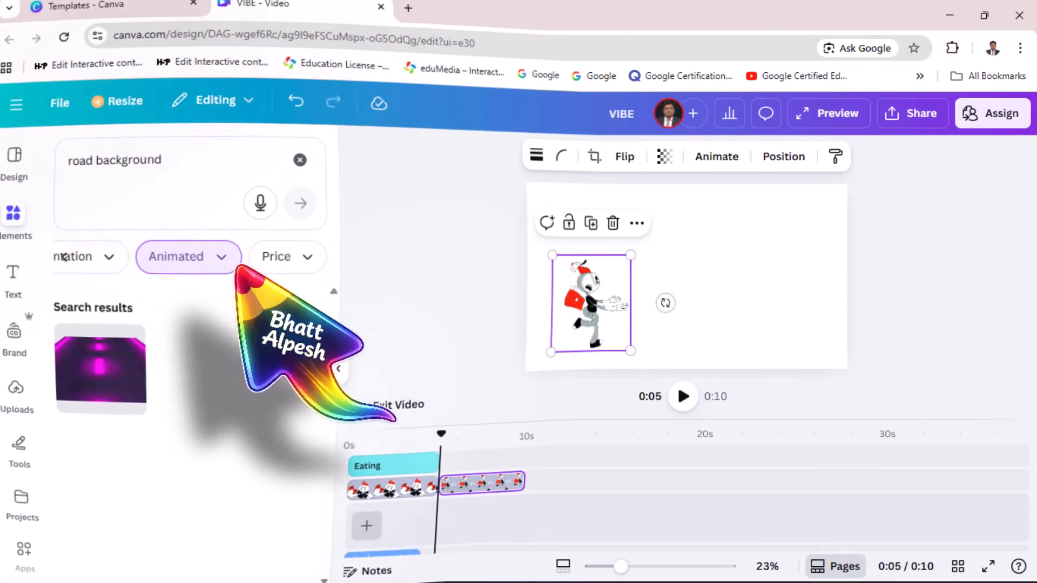
pyautogui.click(209, 254)
pyautogui.click(111, 301)
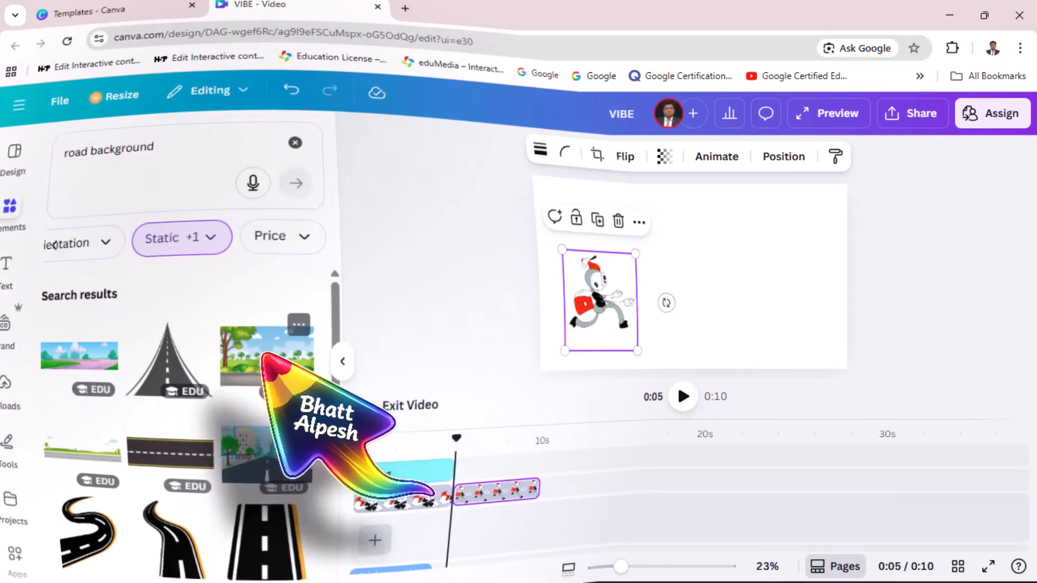
# Step: Add the park road background with the large tree to the running scene and layer it behind the running character
pyautogui.click(266, 349)
pyautogui.moveTo(265, 354); pyautogui.dragTo(572, 241)
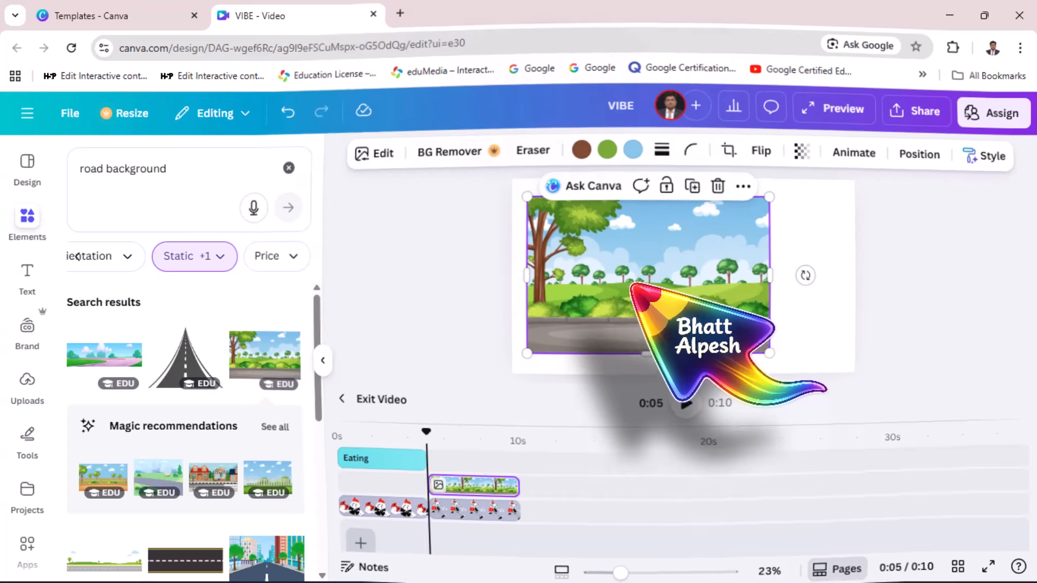
pyautogui.moveTo(632, 284); pyautogui.dragTo(650, 274)
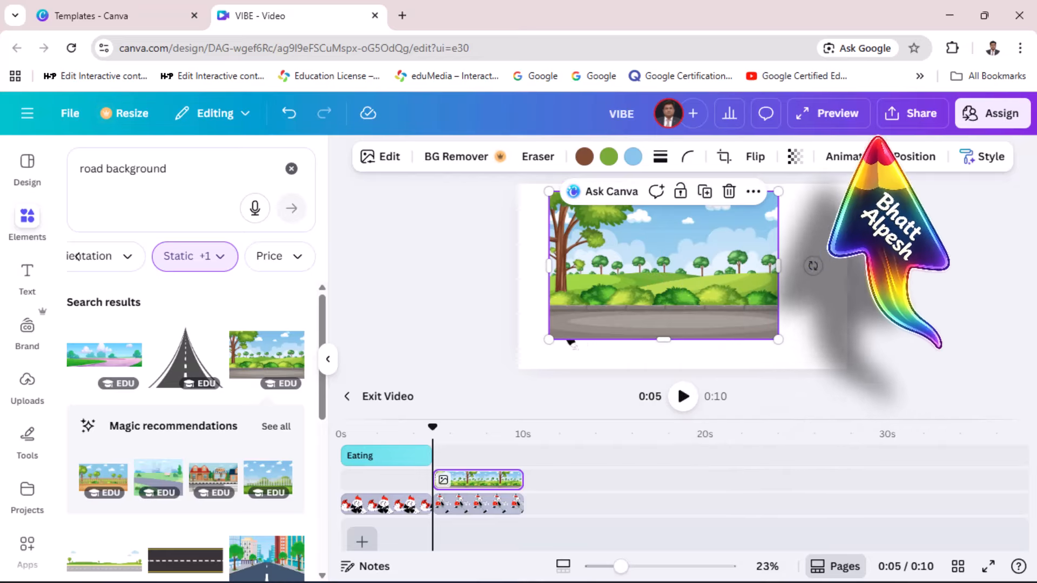
pyautogui.click(907, 156)
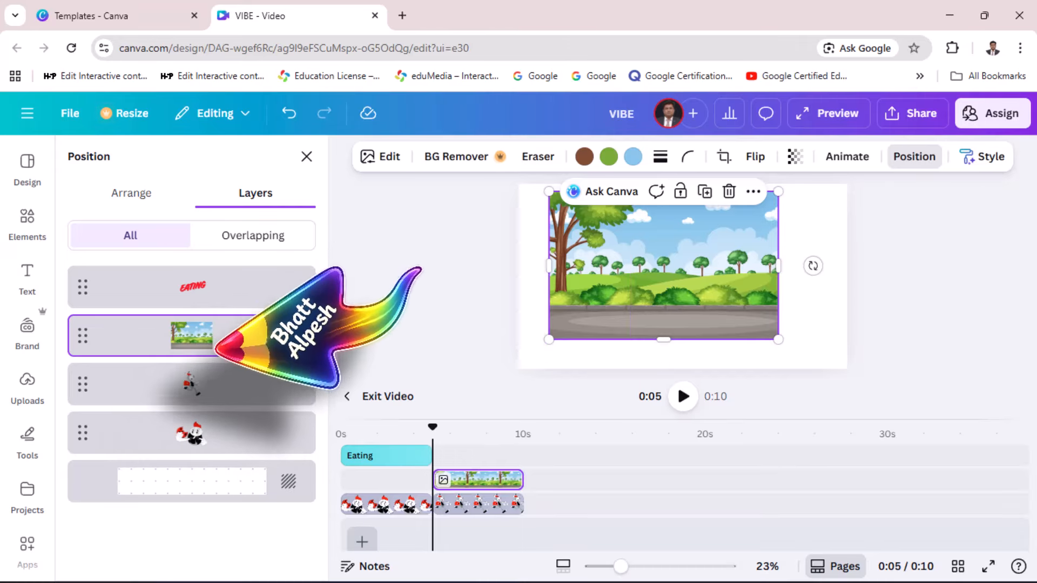
pyautogui.moveTo(208, 381); pyautogui.dragTo(204, 331)
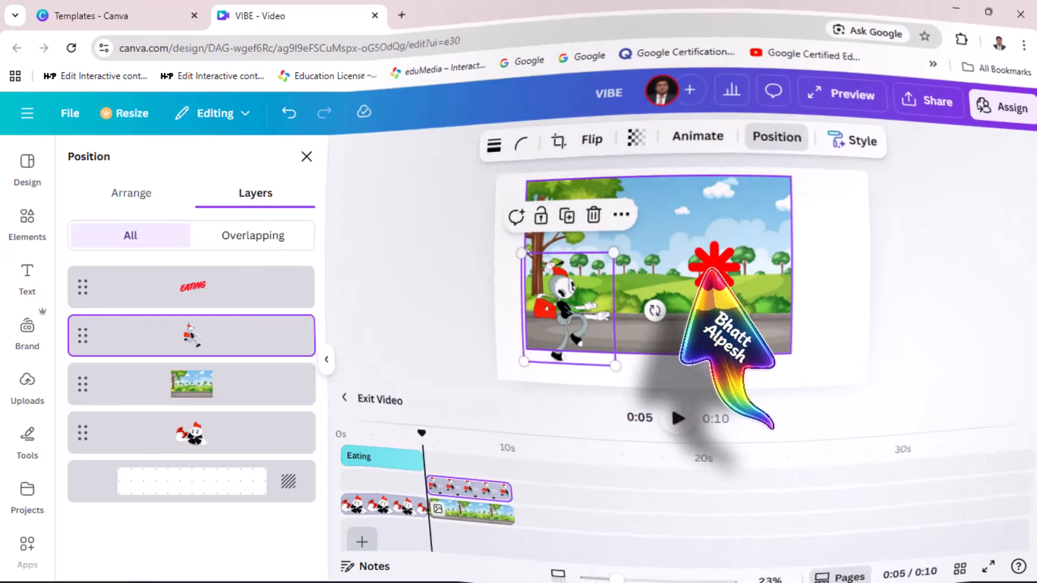
# Step: Enlarge the park road background and position it to span the full width of the page
pyautogui.moveTo(709, 273); pyautogui.dragTo(691, 287)
pyautogui.moveTo(748, 202); pyautogui.dragTo(790, 175)
pyautogui.moveTo(766, 261); pyautogui.dragTo(817, 280)
pyautogui.click(576, 370)
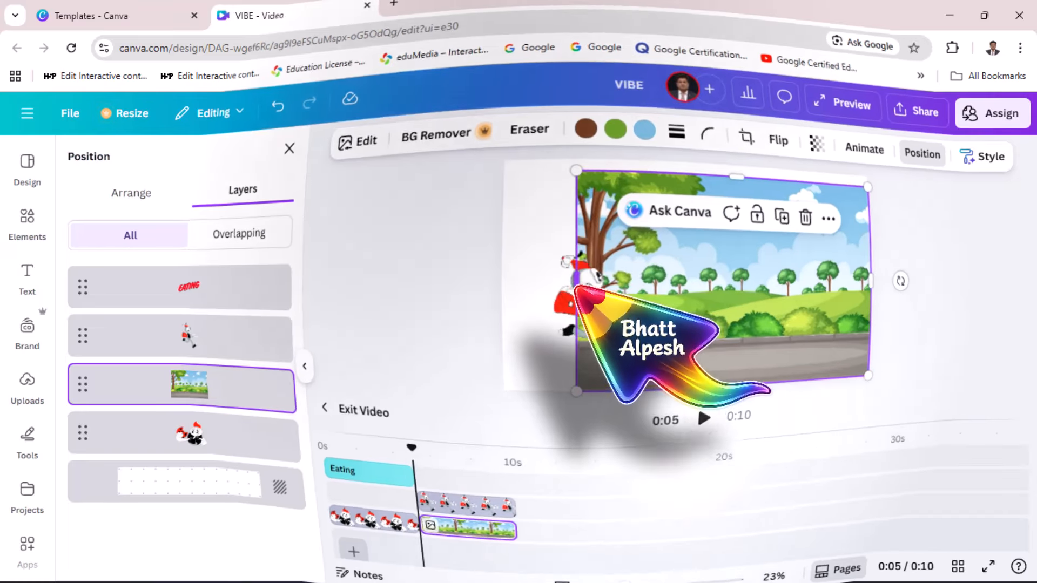
pyautogui.moveTo(577, 281); pyautogui.dragTo(512, 282)
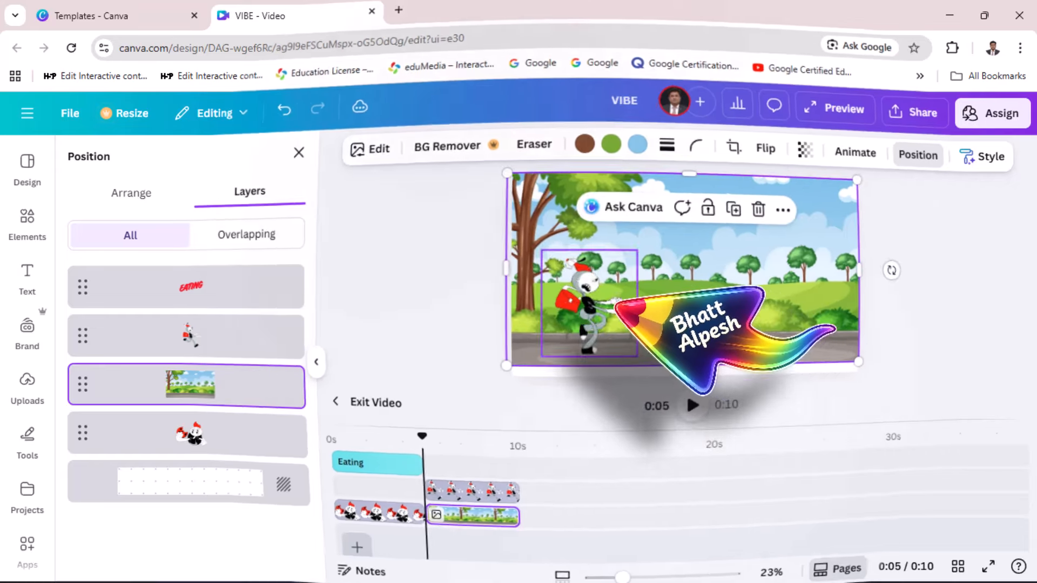
# Step: Shift the running character to the road's left end and record a custom animation path carrying it across the scene to the right
pyautogui.click(583, 300)
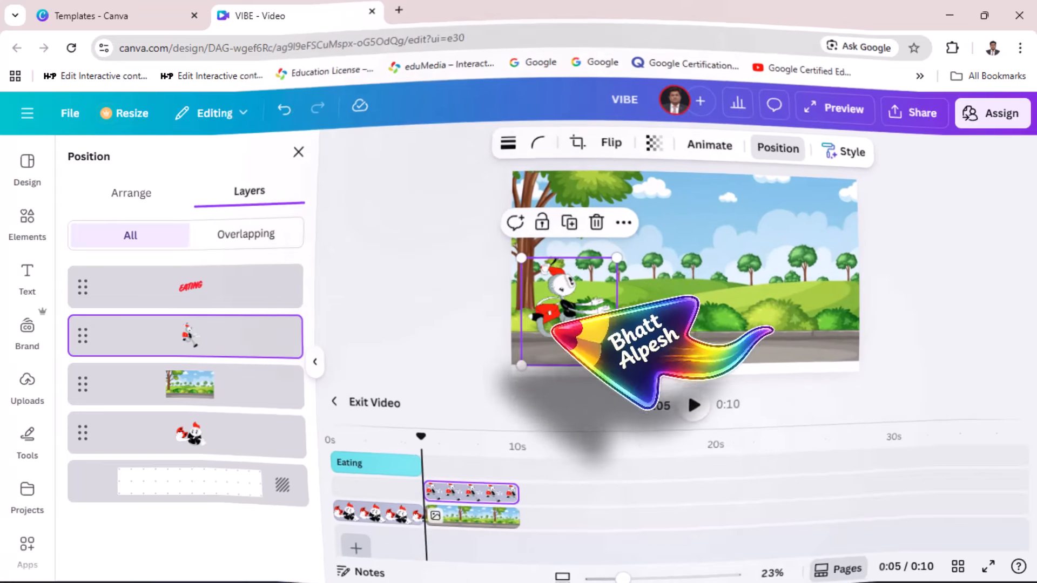
pyautogui.click(576, 309)
pyautogui.click(702, 158)
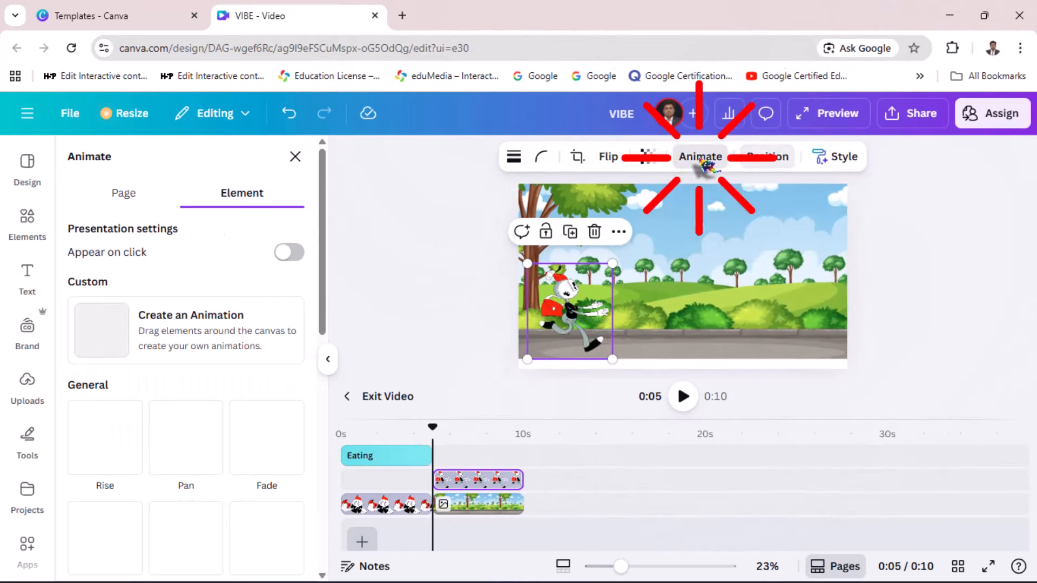
pyautogui.click(114, 336)
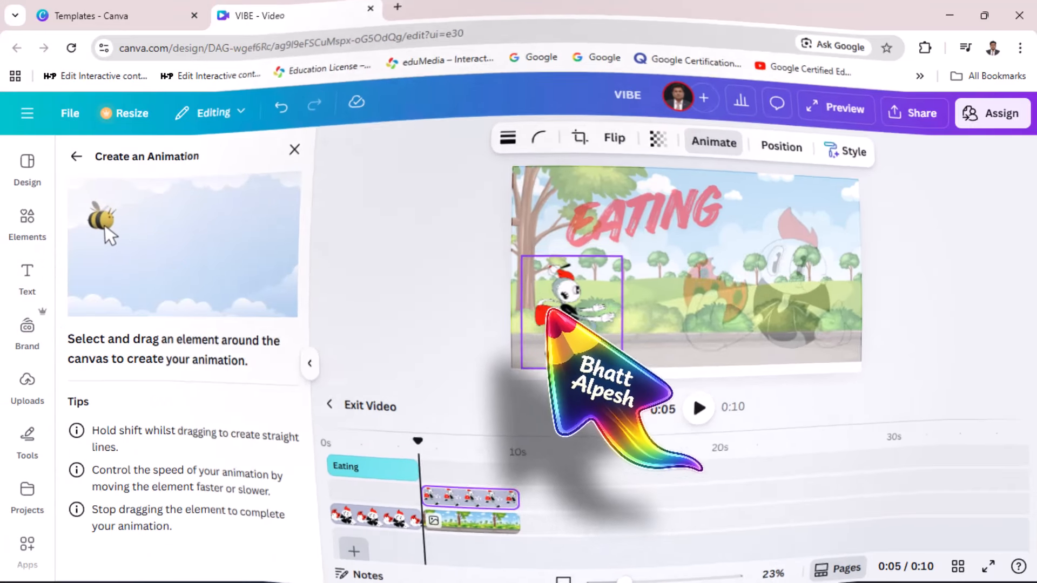
pyautogui.moveTo(556, 300); pyautogui.dragTo(612, 299)
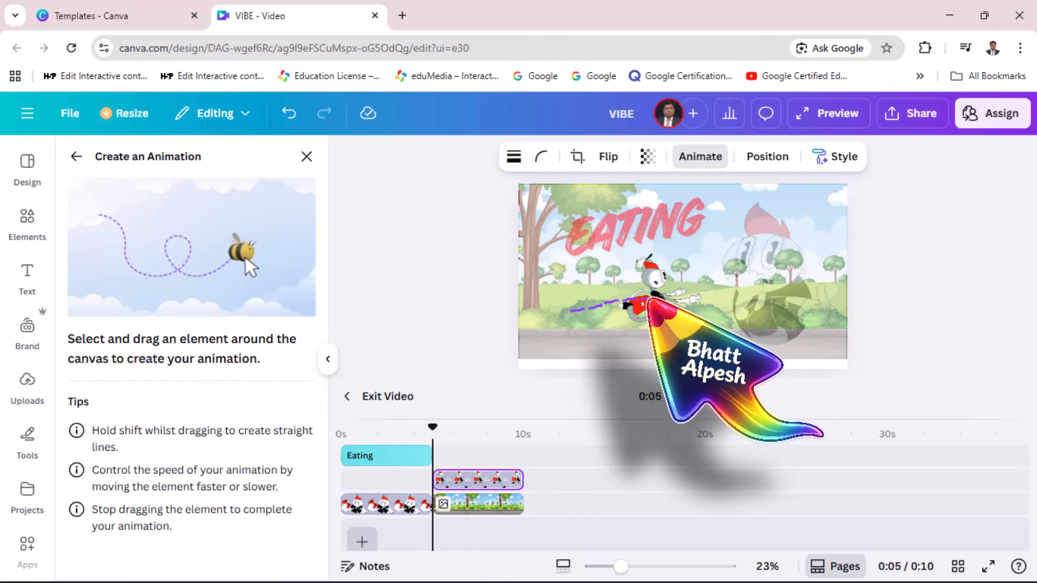
pyautogui.moveTo(747, 295)
pyautogui.mouseDown()
pyautogui.moveTo(779, 298)
pyautogui.moveTo(801, 316)
pyautogui.mouseUp()
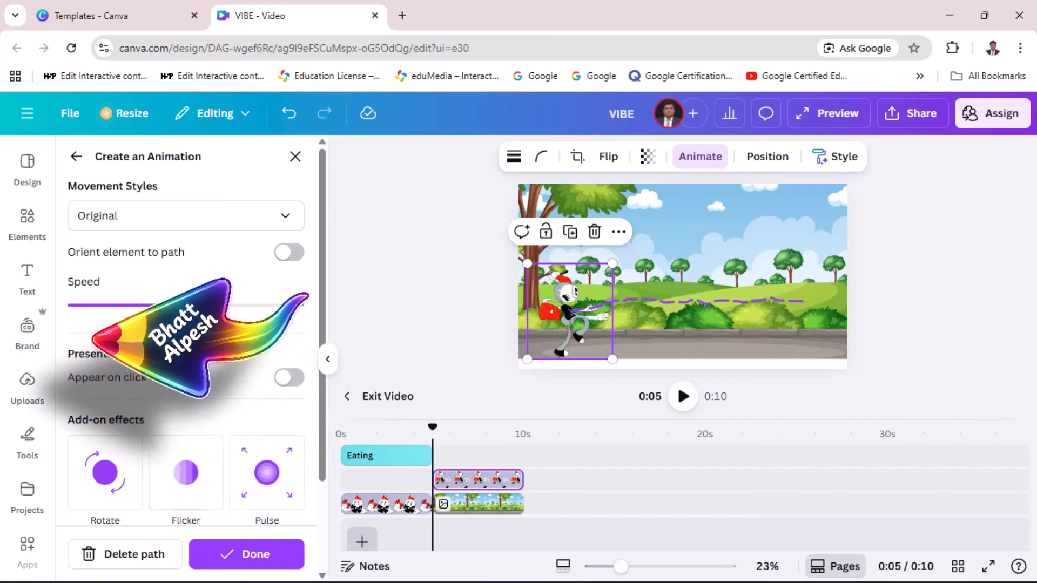
# Step: Add the "Spring Collection" font combination at the top of the running scene and delete its "Collection" line
pyautogui.click(27, 277)
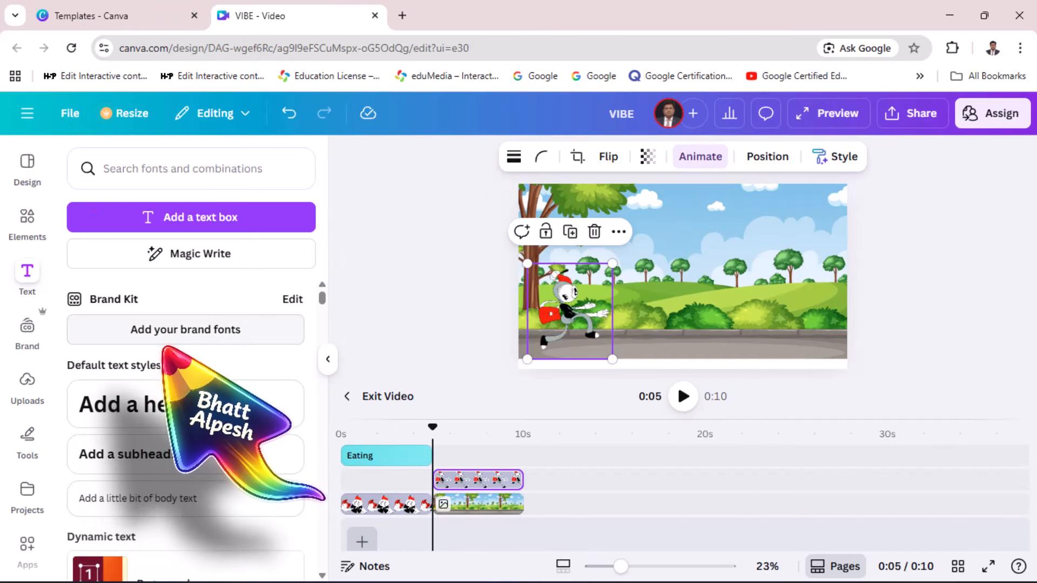
pyautogui.scroll(-7, 162, 348)
pyautogui.scroll(-3, 165, 349)
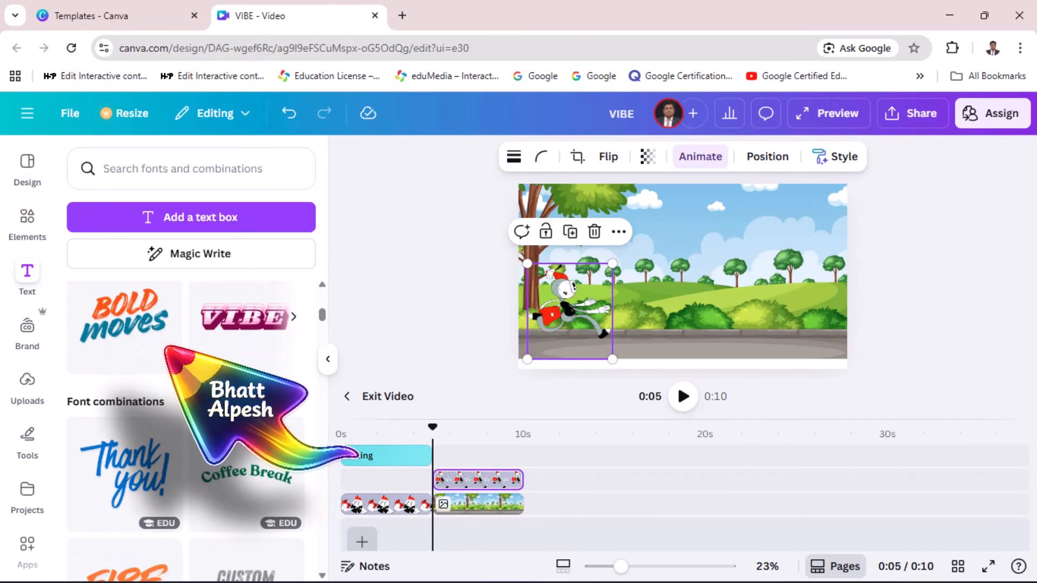
pyautogui.scroll(-5, 165, 397)
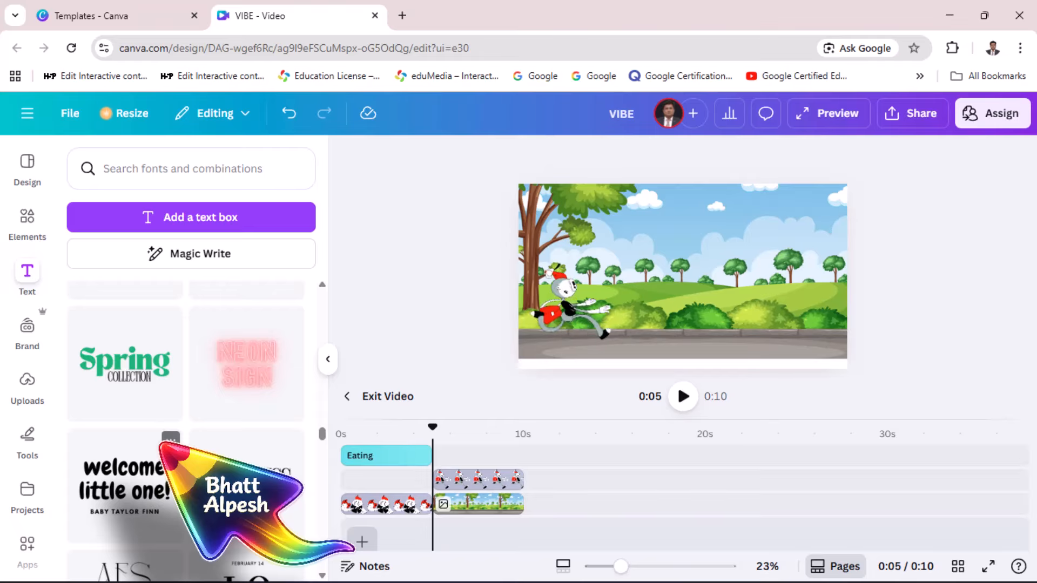
pyautogui.moveTo(141, 360); pyautogui.dragTo(667, 254)
pyautogui.click(741, 244)
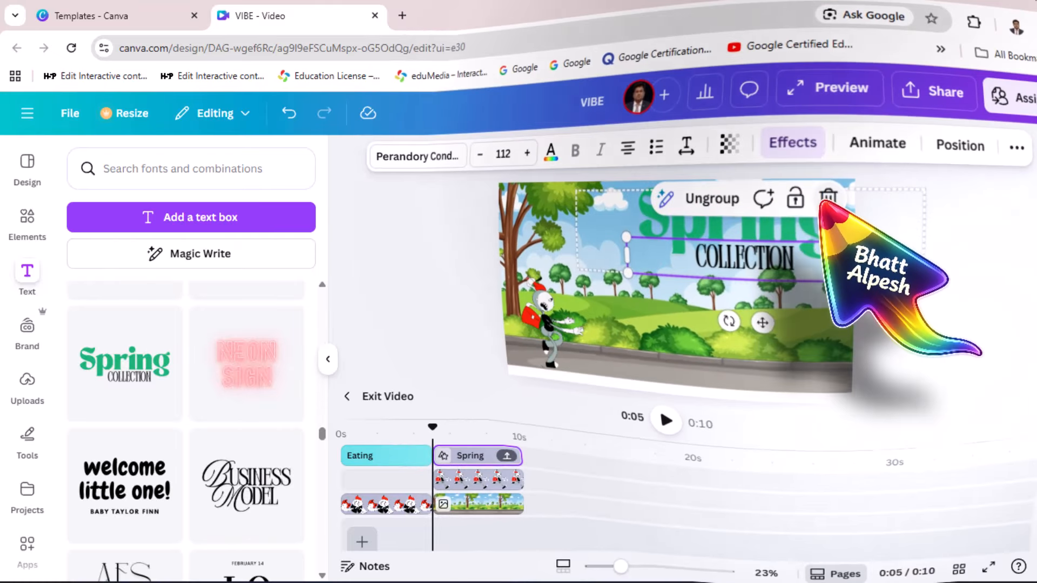
pyautogui.click(733, 223)
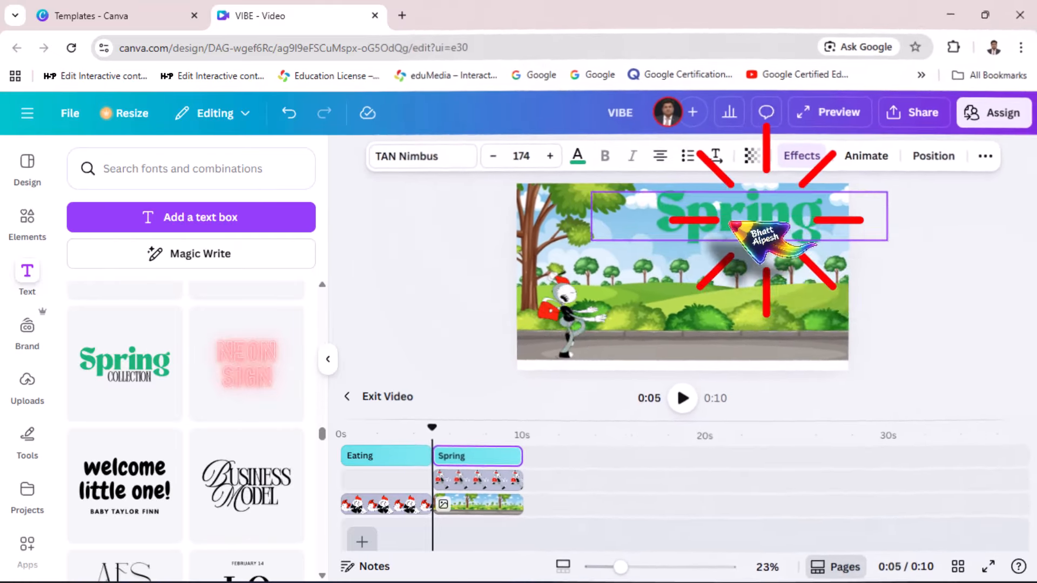
# Step: Replace the title text "Spring" with "Running"
pyautogui.moveTo(730, 223); pyautogui.dragTo(729, 221)
pyautogui.doubleClick(729, 219)
pyautogui.click(797, 218)
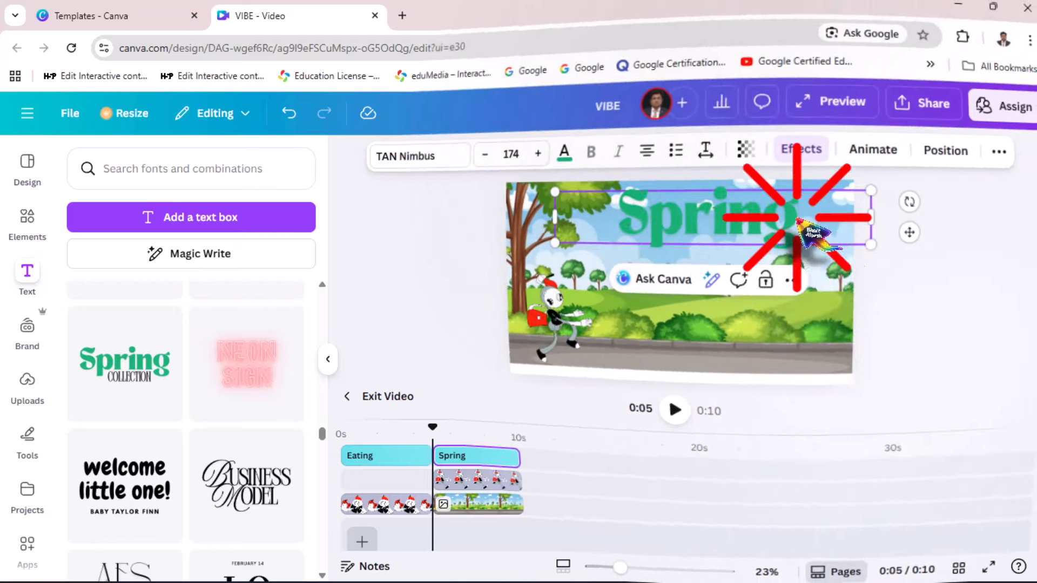
pyautogui.moveTo(799, 219); pyautogui.dragTo(770, 218)
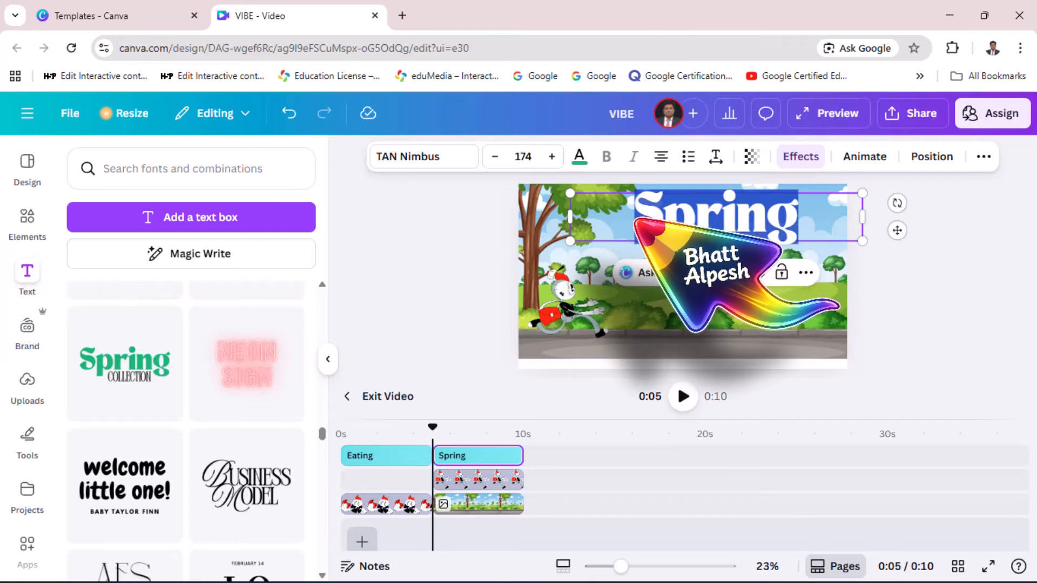
pyautogui.write('Runn')
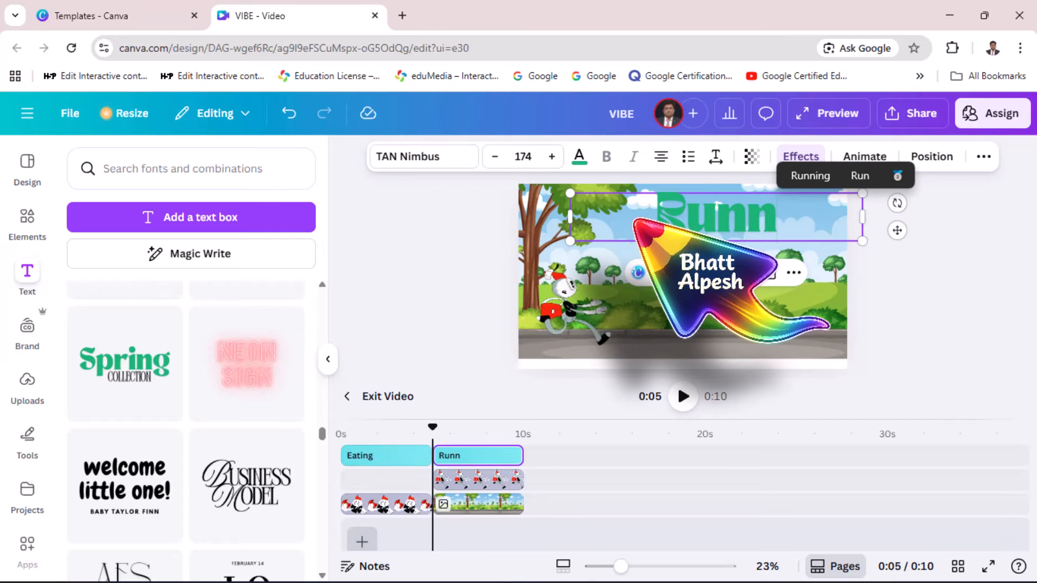
pyautogui.click(810, 176)
# Step: Remove the duplicated word so the title reads "Running" once, and shift the title slightly to the right
pyautogui.click(750, 226)
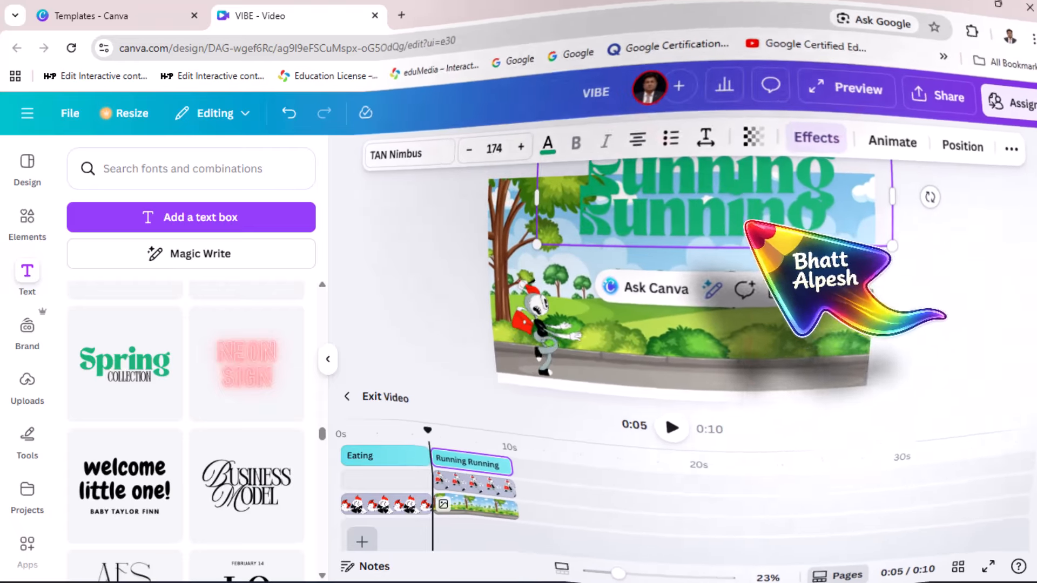
pyautogui.doubleClick(750, 224)
pyautogui.click(816, 222)
pyautogui.doubleClick(697, 227)
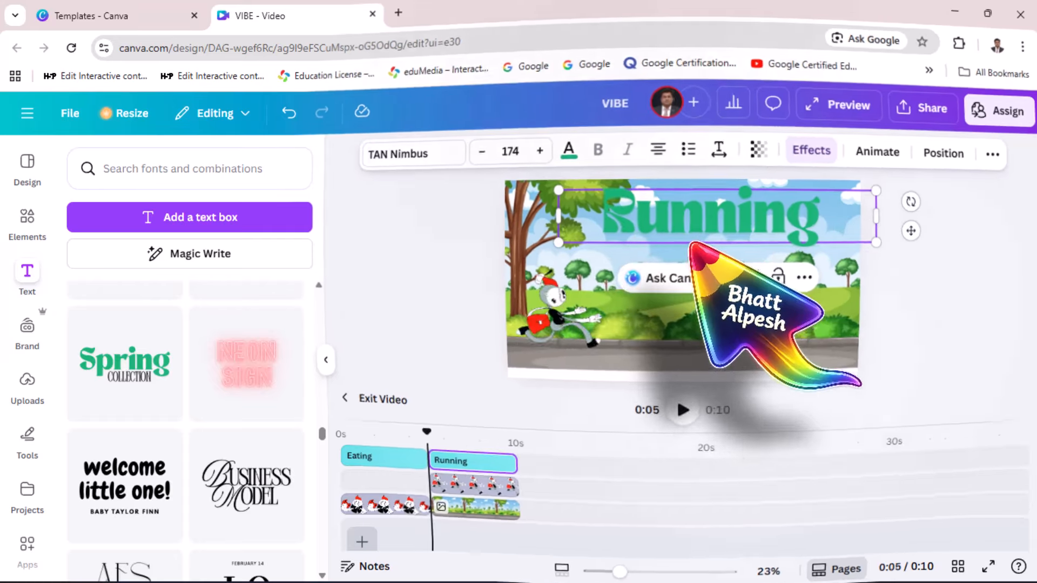
pyautogui.click(688, 225)
pyautogui.click(763, 323)
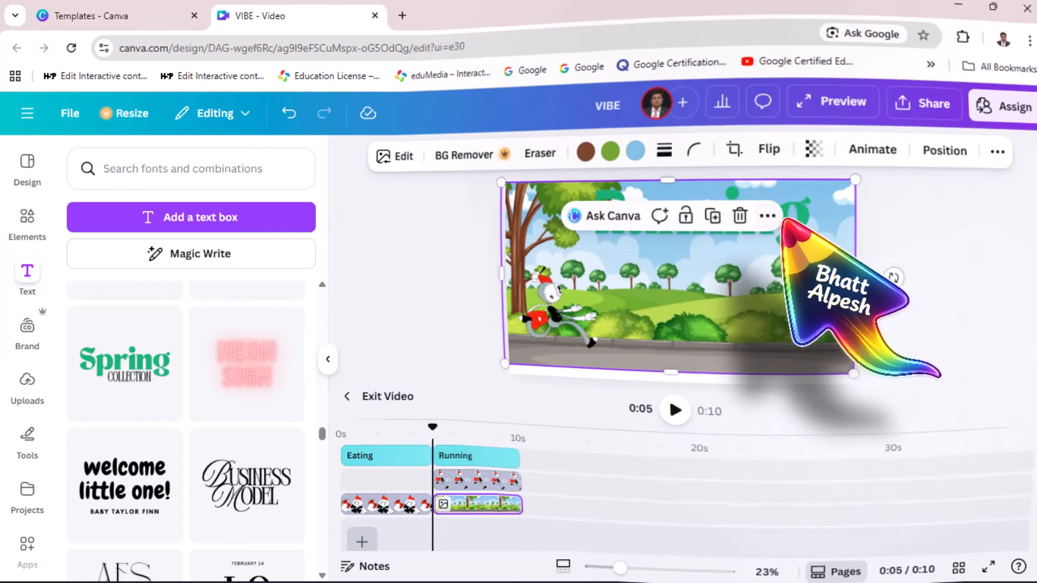
pyautogui.moveTo(790, 215); pyautogui.dragTo(794, 216)
pyautogui.click(791, 220)
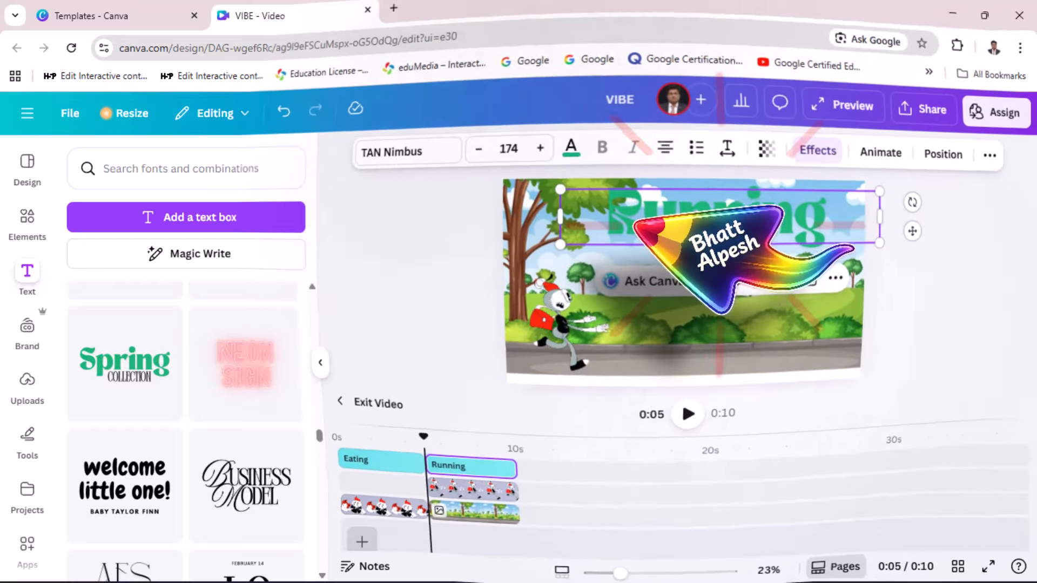
# Step: Set the "Running" title's text colour to the dark green #416002
pyautogui.click(627, 219)
pyautogui.doubleClick(650, 218)
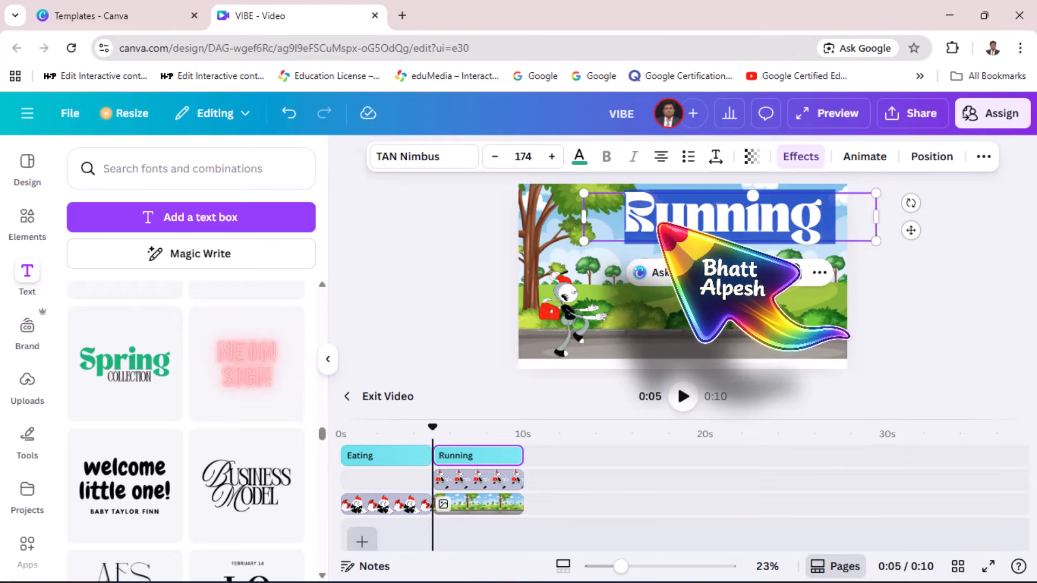
pyautogui.click(579, 156)
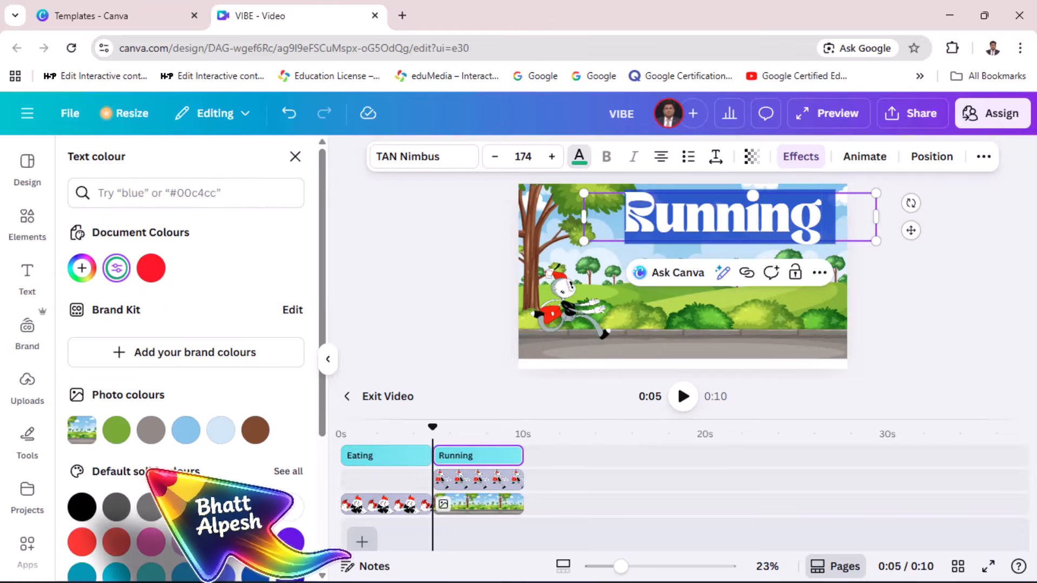
pyautogui.click(116, 430)
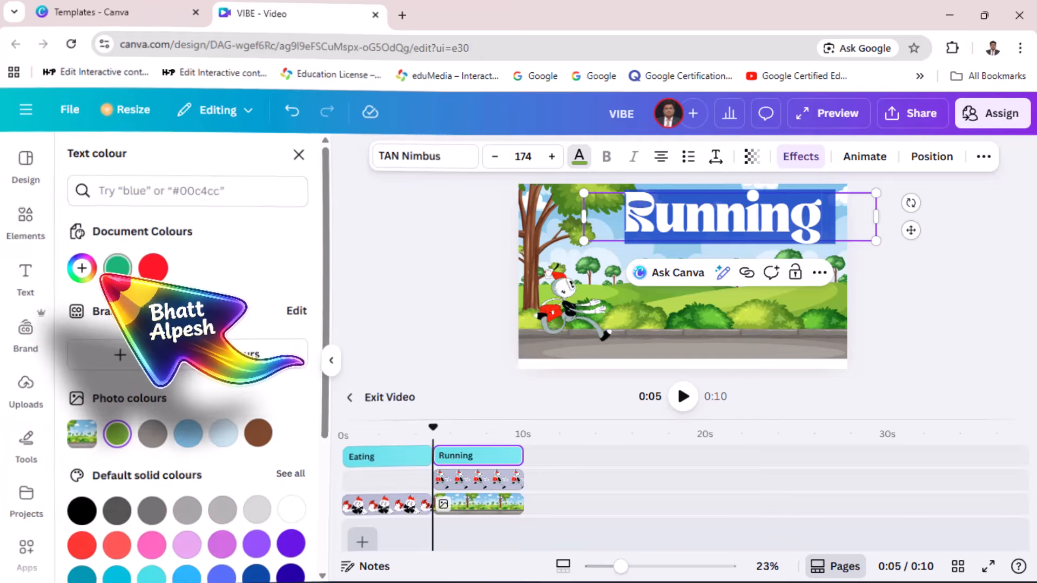
pyautogui.click(82, 268)
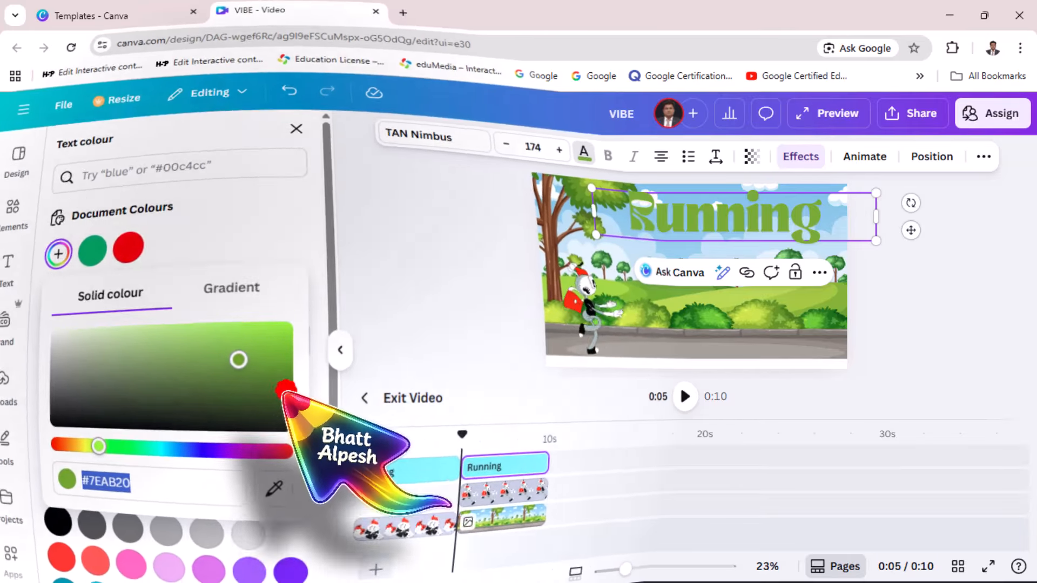
pyautogui.click(282, 390)
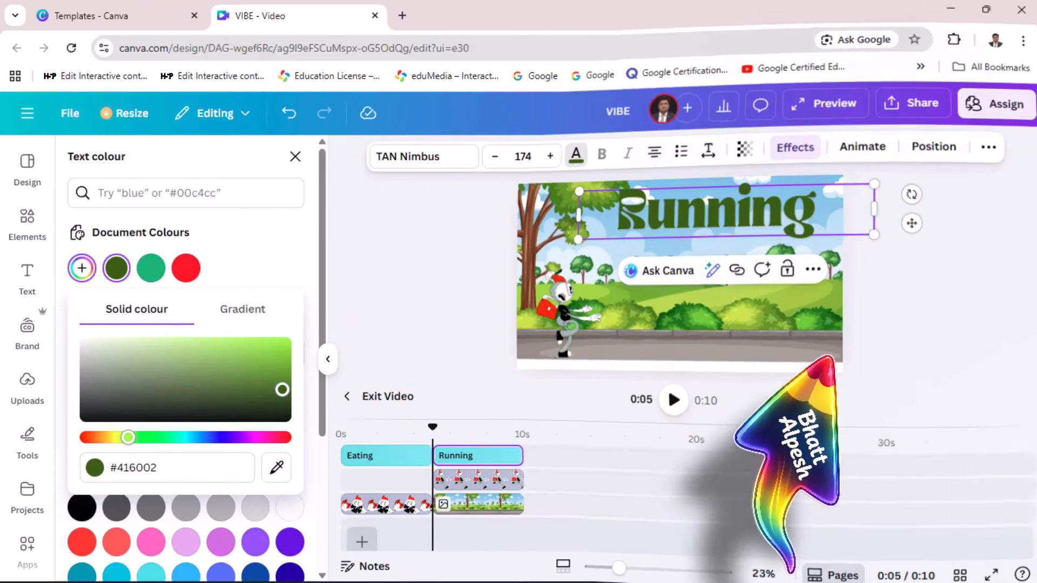
pyautogui.click(901, 309)
# Step: Apply the Outline text effect to the "Running" title
pyautogui.click(740, 211)
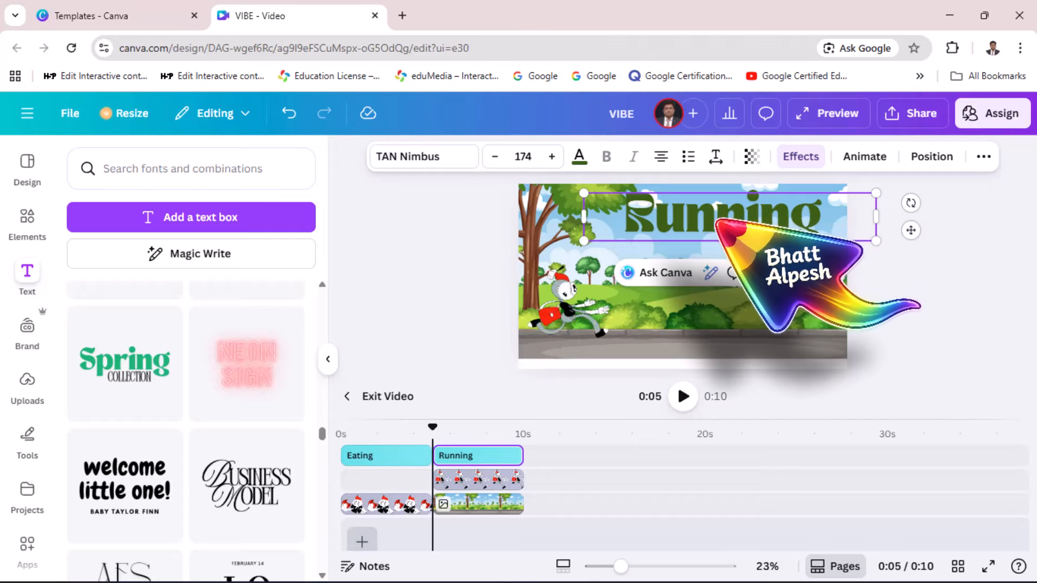
pyautogui.click(801, 156)
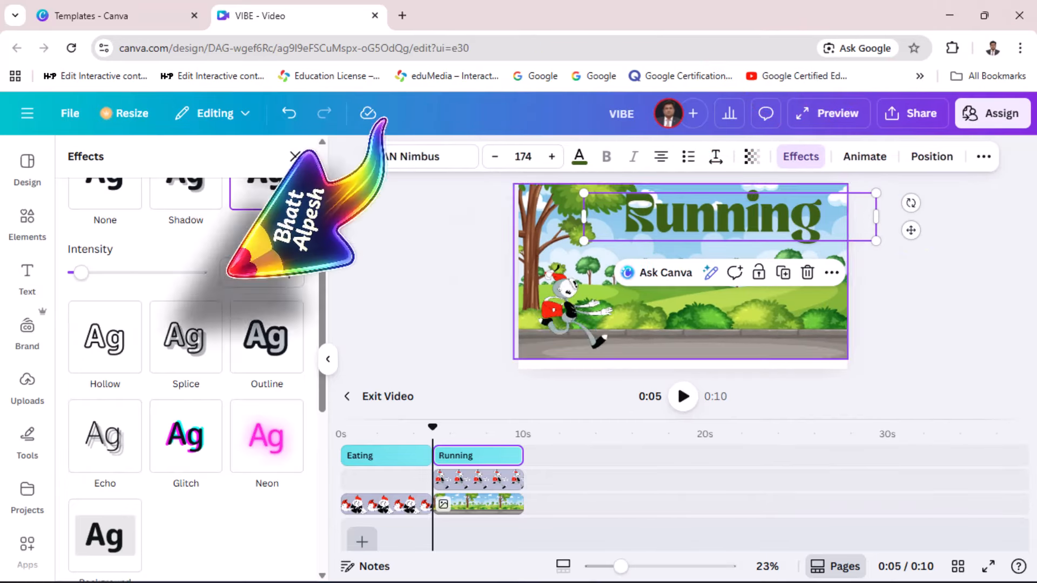
pyautogui.click(259, 335)
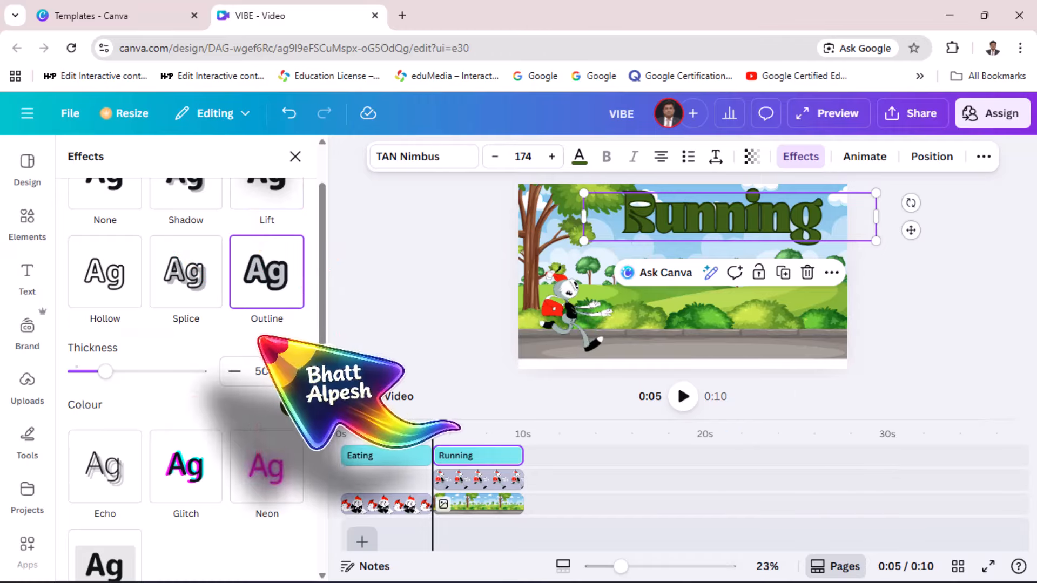
# Step: Try the Hollow, Neon and Glitch effects on the "Running" title, and return to the Outline effect
pyautogui.click(178, 273)
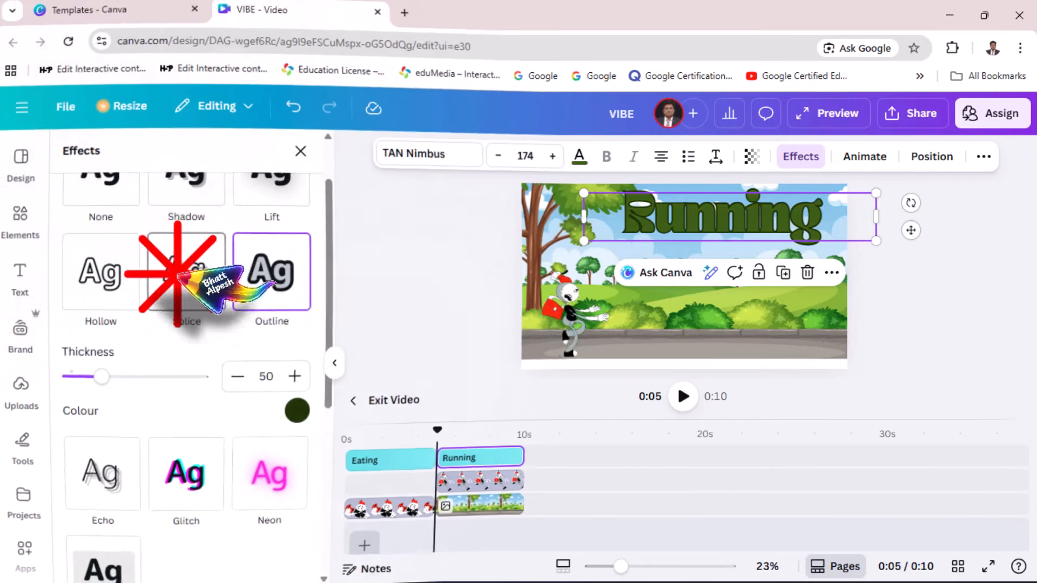
pyautogui.click(96, 271)
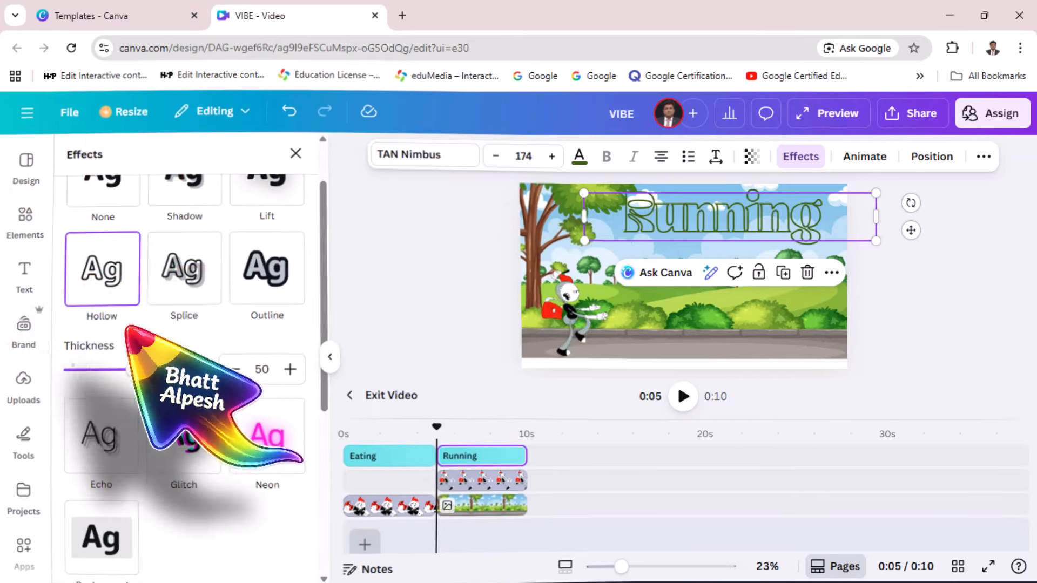
pyautogui.click(265, 433)
pyautogui.click(258, 275)
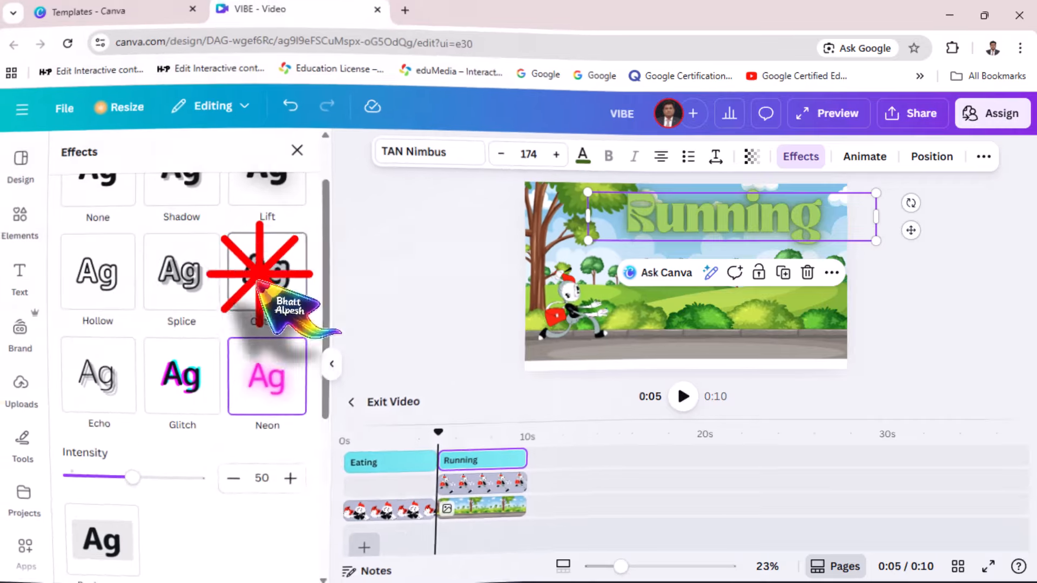
pyautogui.scroll(3, 178, 416)
pyautogui.click(274, 249)
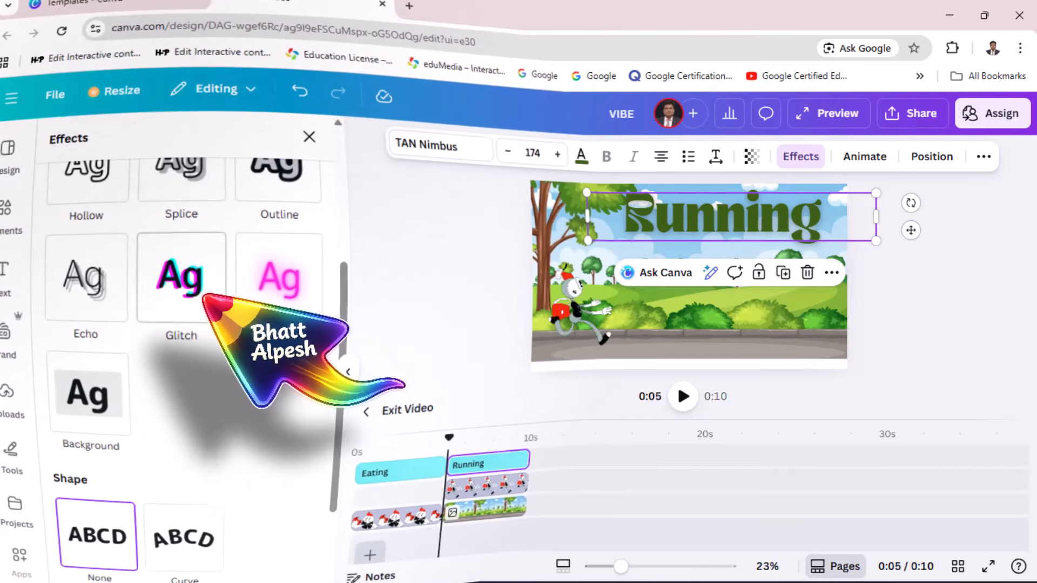
pyautogui.click(205, 282)
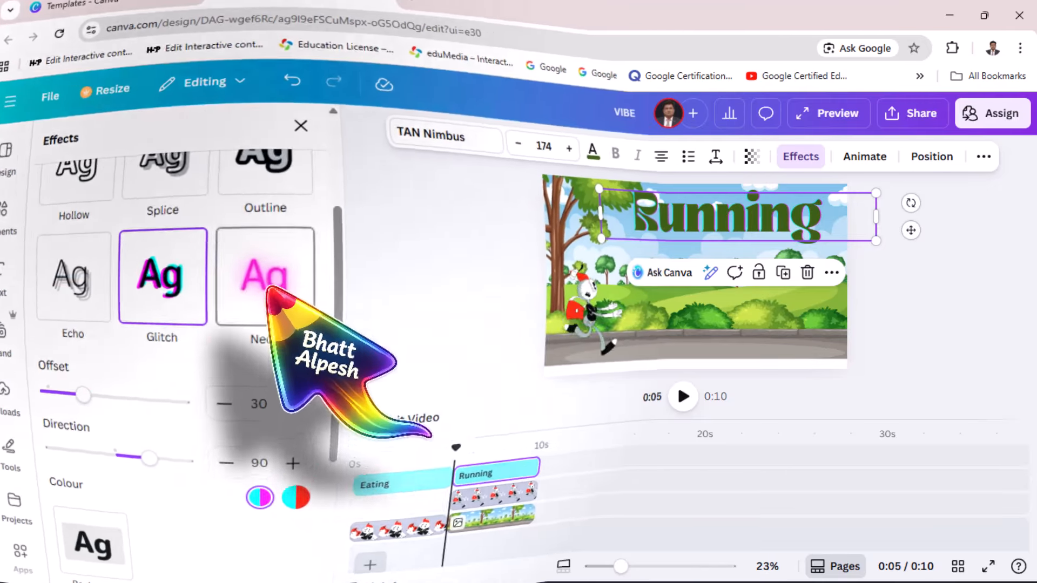
pyautogui.click(266, 278)
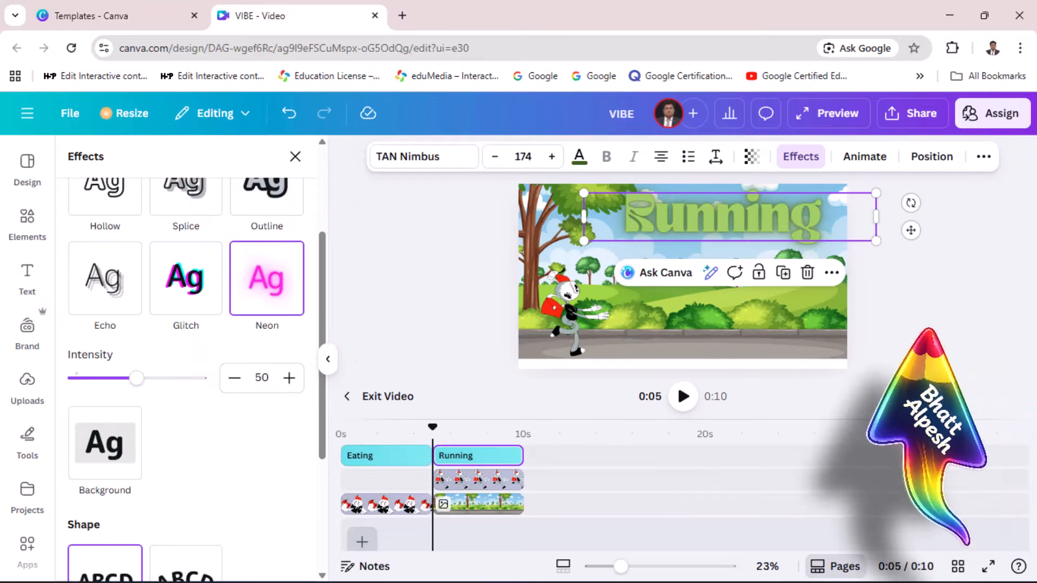
pyautogui.click(267, 197)
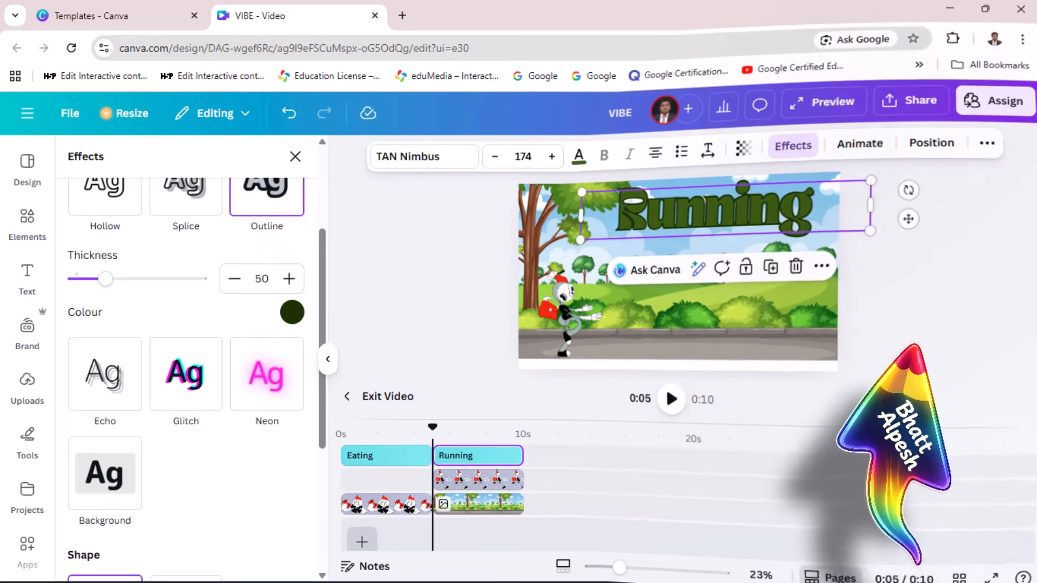
pyautogui.click(937, 346)
# Step: Change the "Running" title's text colour to the bright green #92CF16
pyautogui.click(698, 195)
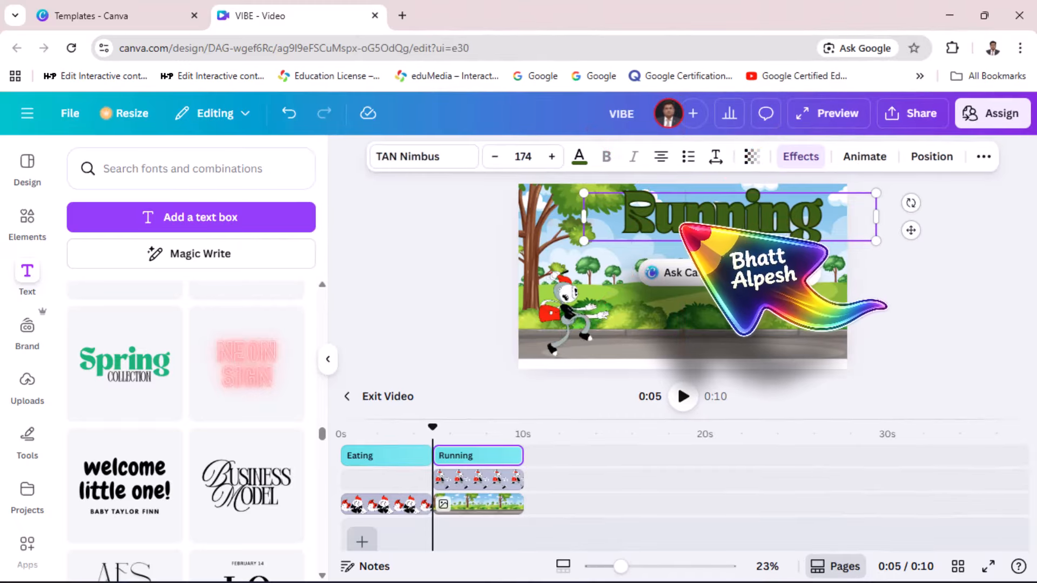
pyautogui.click(570, 157)
pyautogui.click(76, 268)
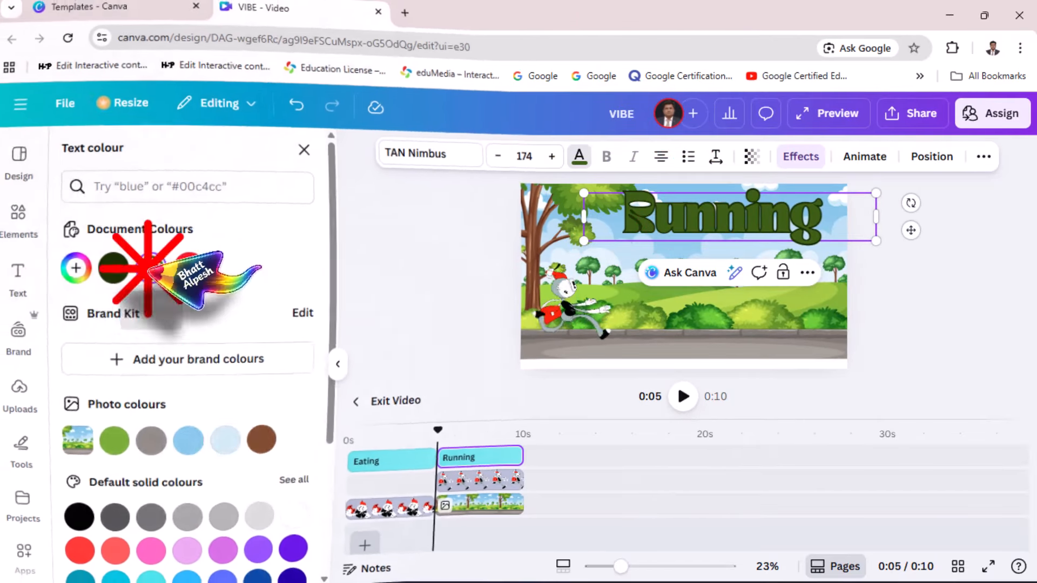
pyautogui.click(269, 352)
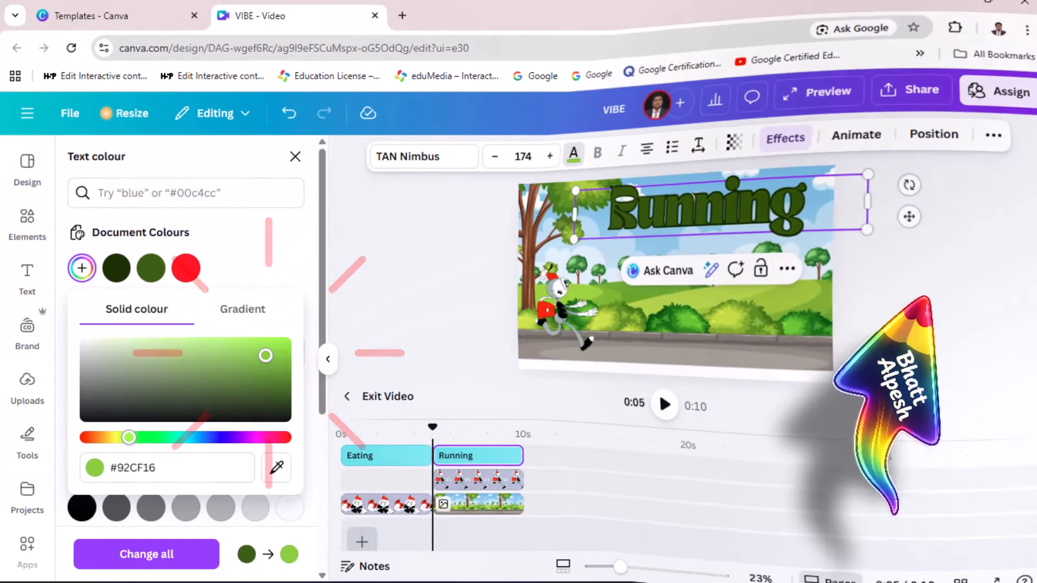
# Step: Set the "Running" title's text colour to the medium dark green from the document colours, and deselect the title
pyautogui.click(916, 296)
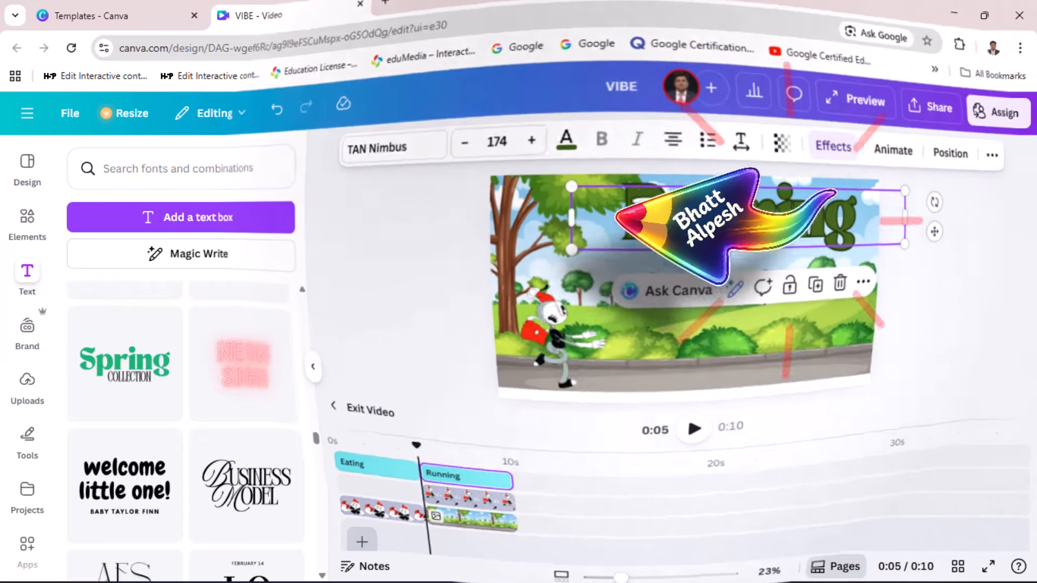
pyautogui.doubleClick(622, 214)
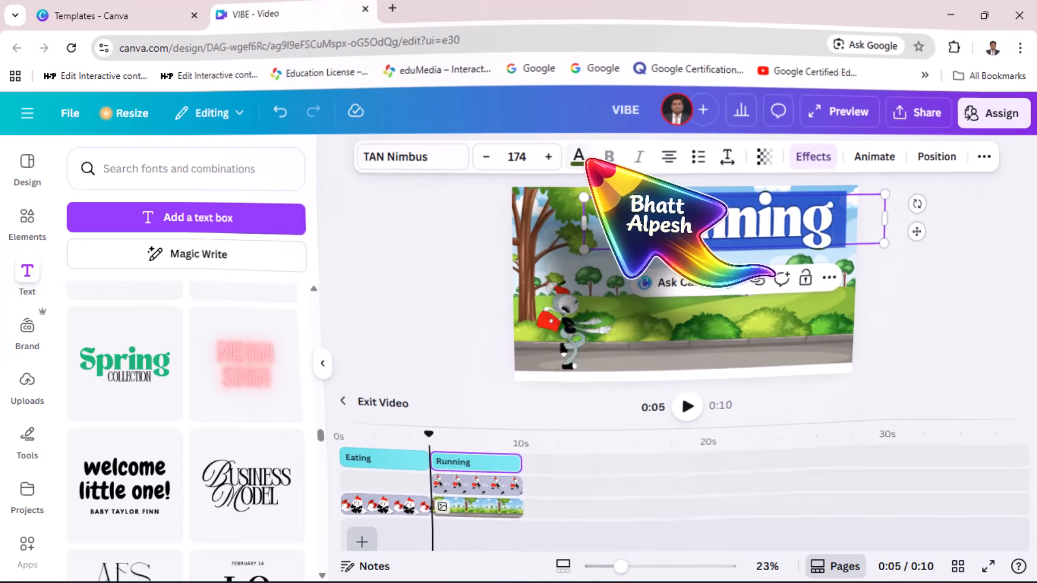
pyautogui.click(577, 153)
pyautogui.click(151, 268)
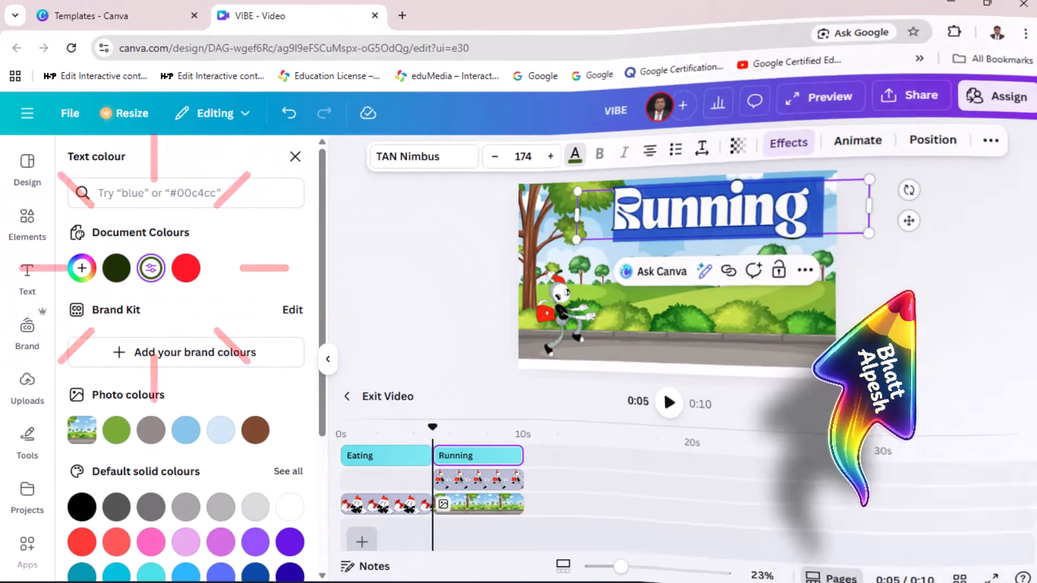
pyautogui.click(923, 291)
pyautogui.click(795, 273)
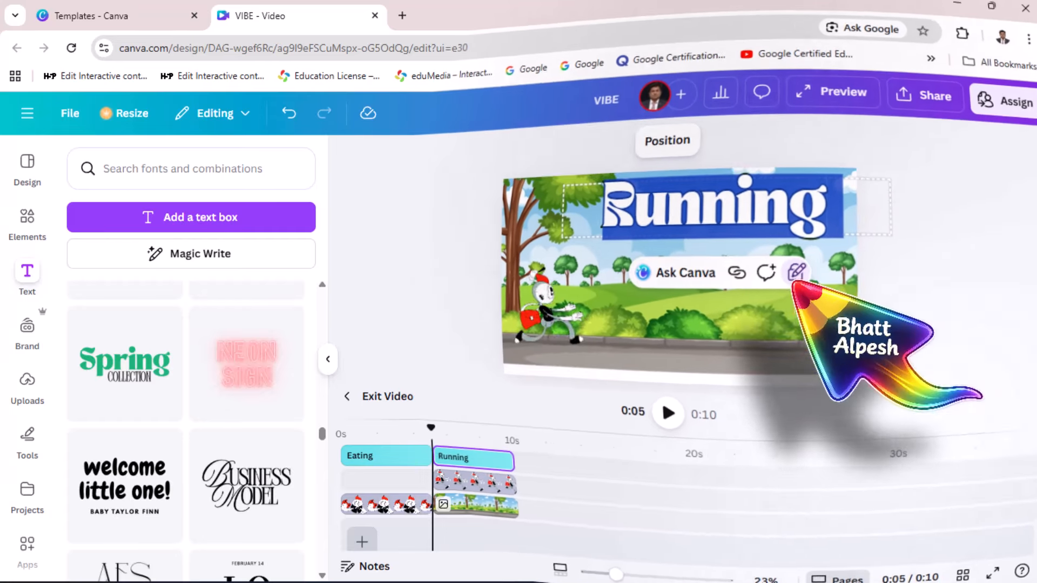
pyautogui.click(795, 271)
pyautogui.click(802, 312)
pyautogui.click(784, 298)
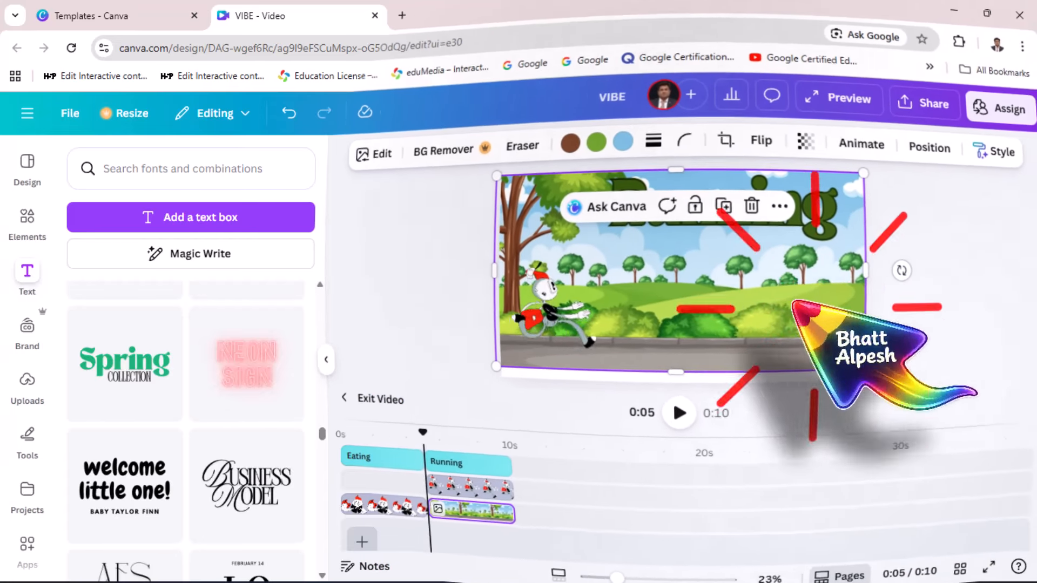
pyautogui.click(711, 278)
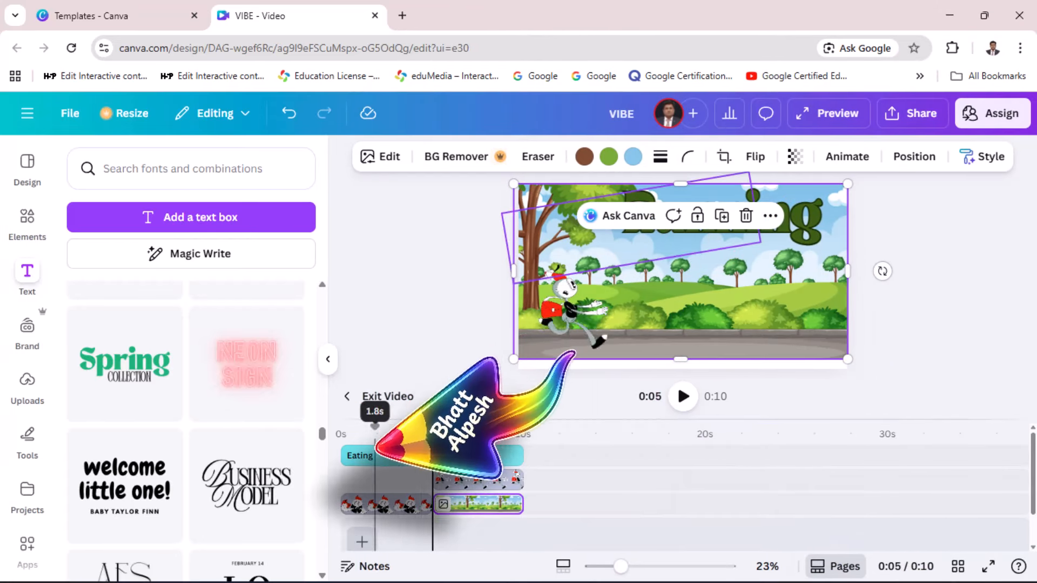
# Step: Play the whole video from the beginning to preview the "Eating" and "Running" scenes
pyautogui.moveTo(433, 432); pyautogui.dragTo(341, 428)
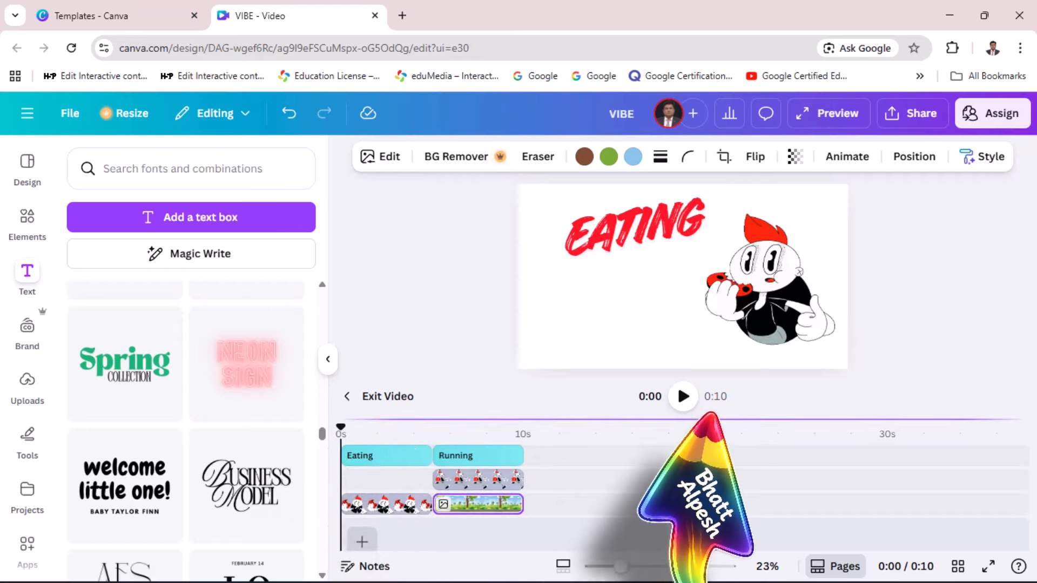
pyautogui.click(681, 396)
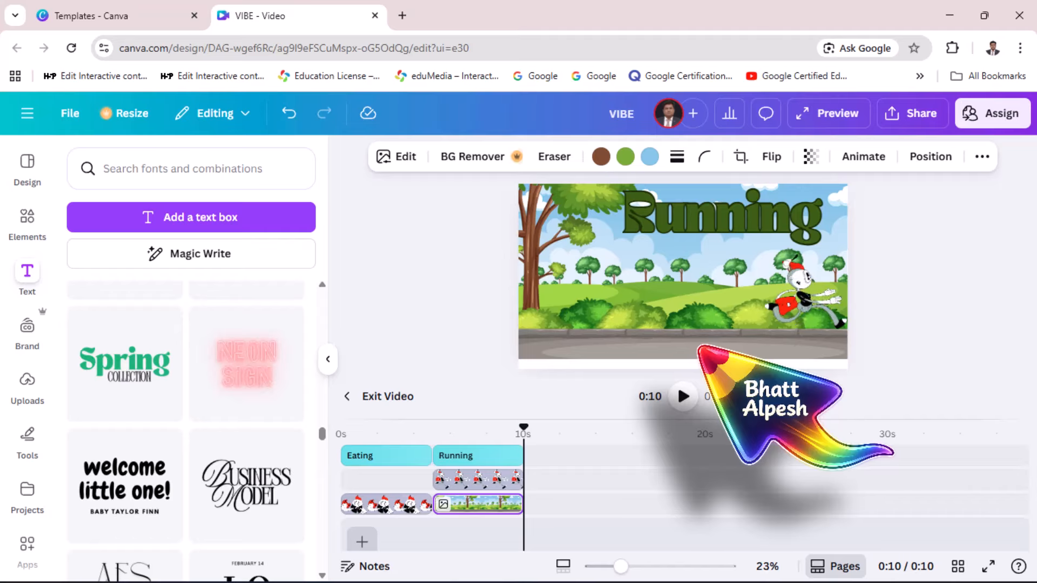
# Step: Download pages 1–2 of the design as an MP4 video at 1080p (HD) quality
pyautogui.click(913, 113)
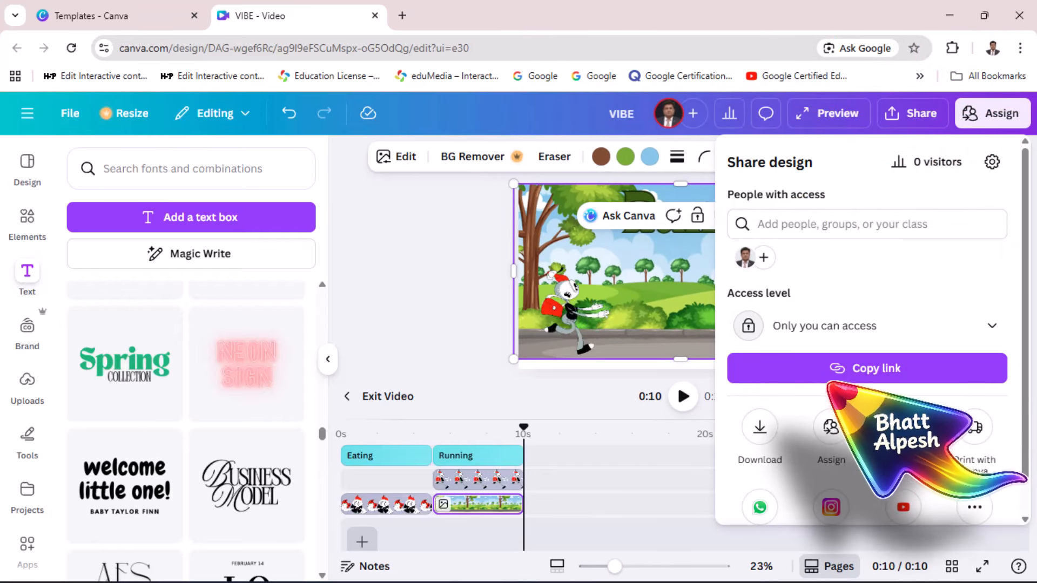
pyautogui.scroll(-1, 830, 328)
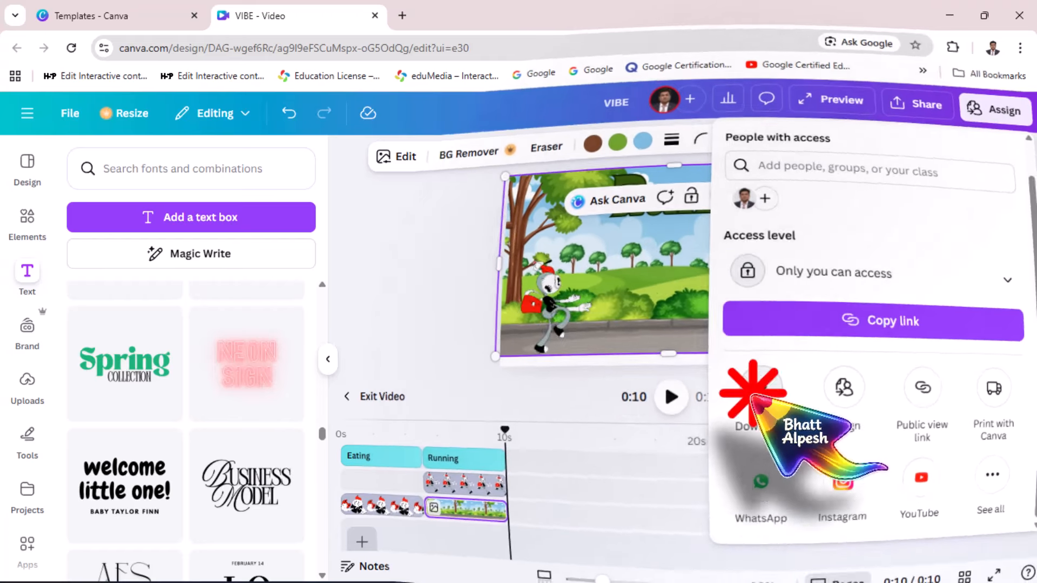
pyautogui.click(756, 399)
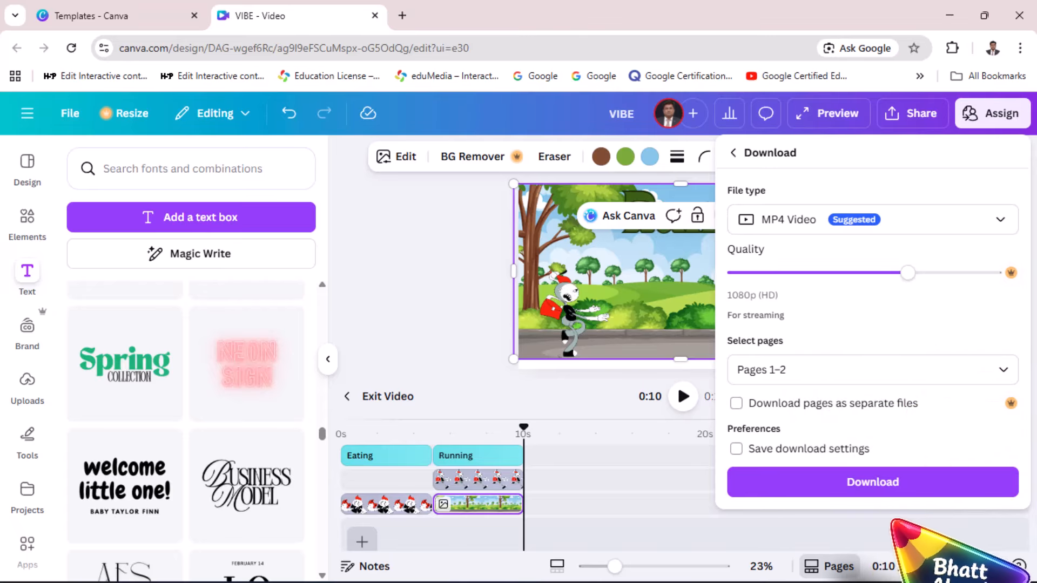
pyautogui.click(873, 482)
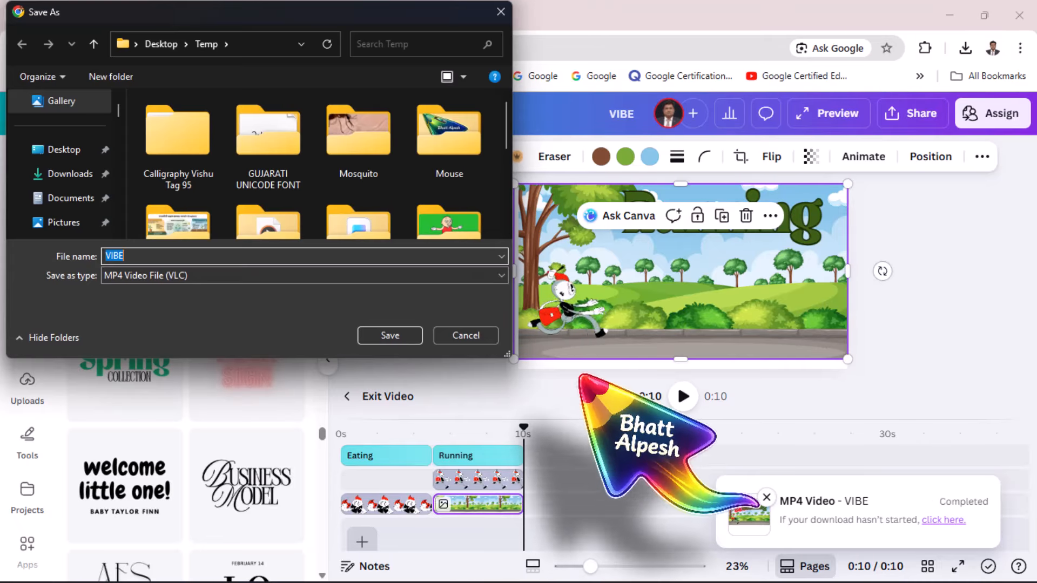
# Step: Save the downloaded video as VIBE in the PPT folder on the Desktop
pyautogui.scroll(3, 345, 168)
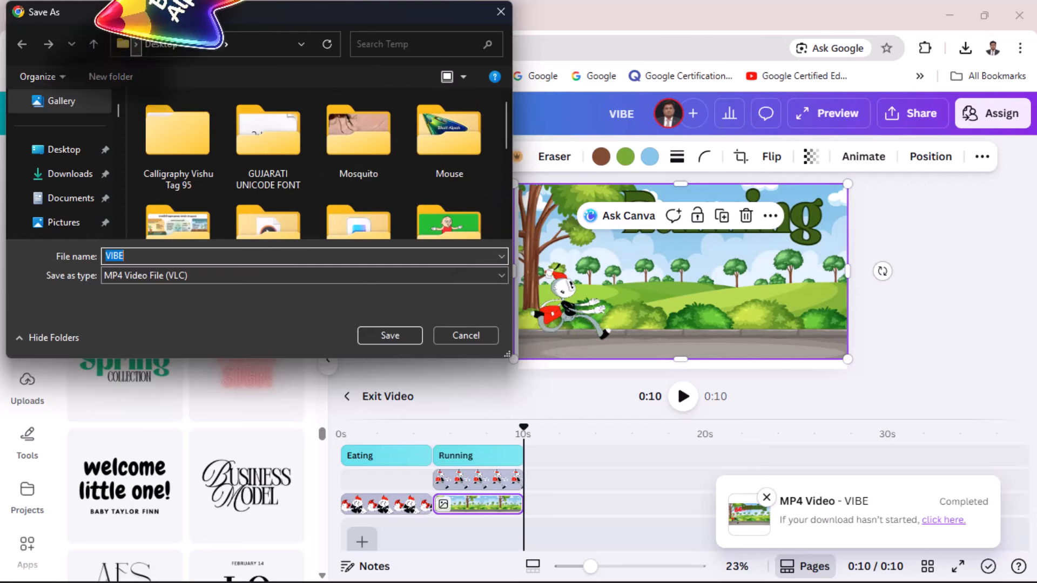
pyautogui.click(94, 44)
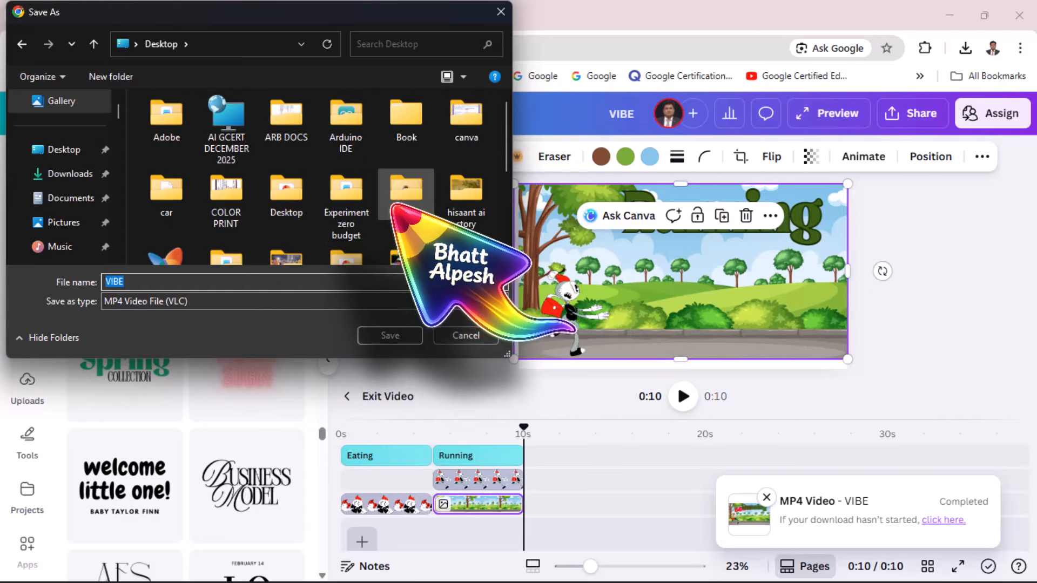
pyautogui.scroll(-3, 373, 210)
pyautogui.doubleClick(226, 136)
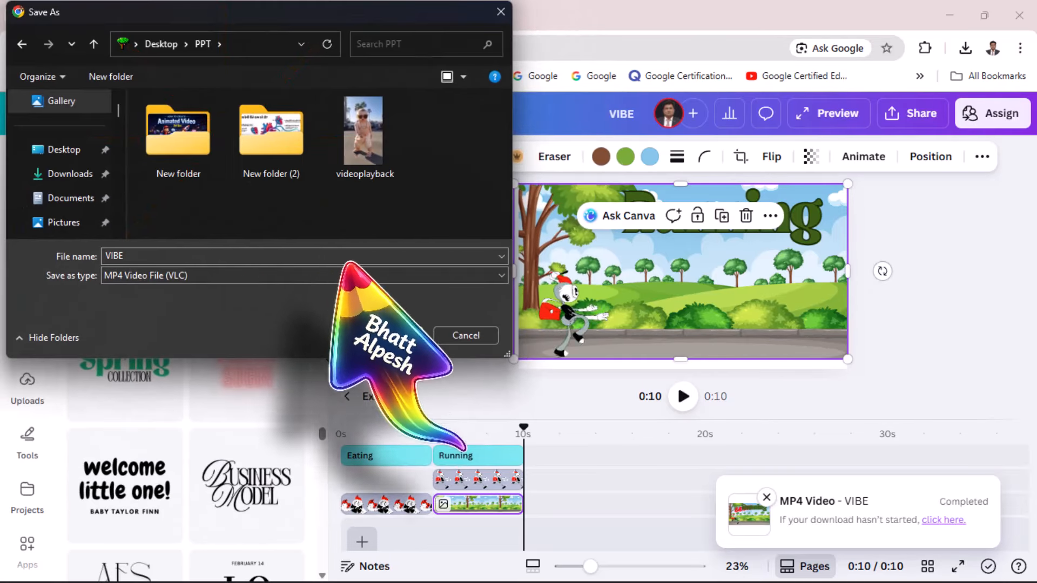
pyautogui.click(393, 335)
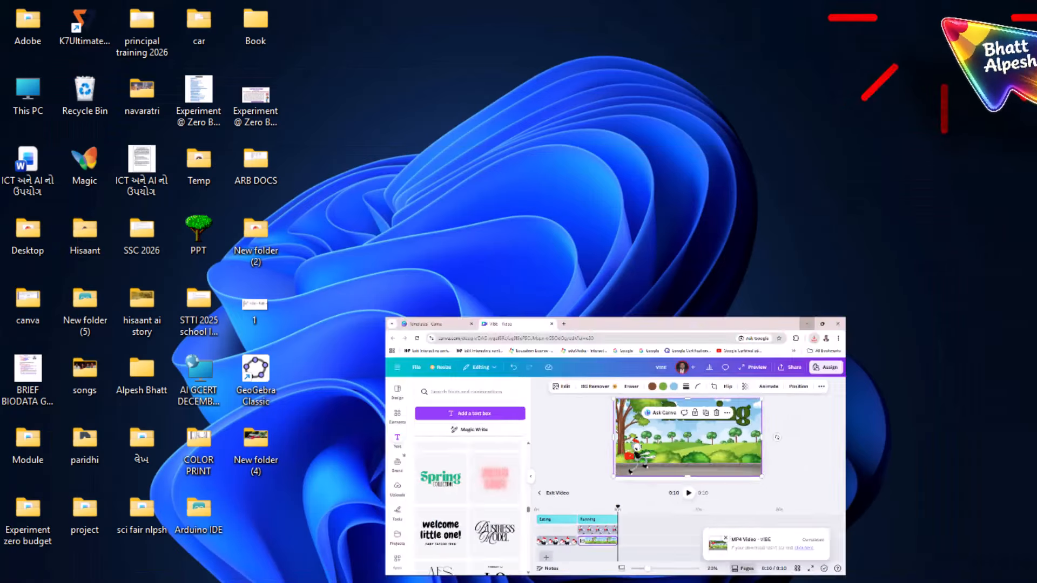
# Step: Open the PPT folder from the desktop and play the saved VIBE video
pyautogui.doubleClick(199, 232)
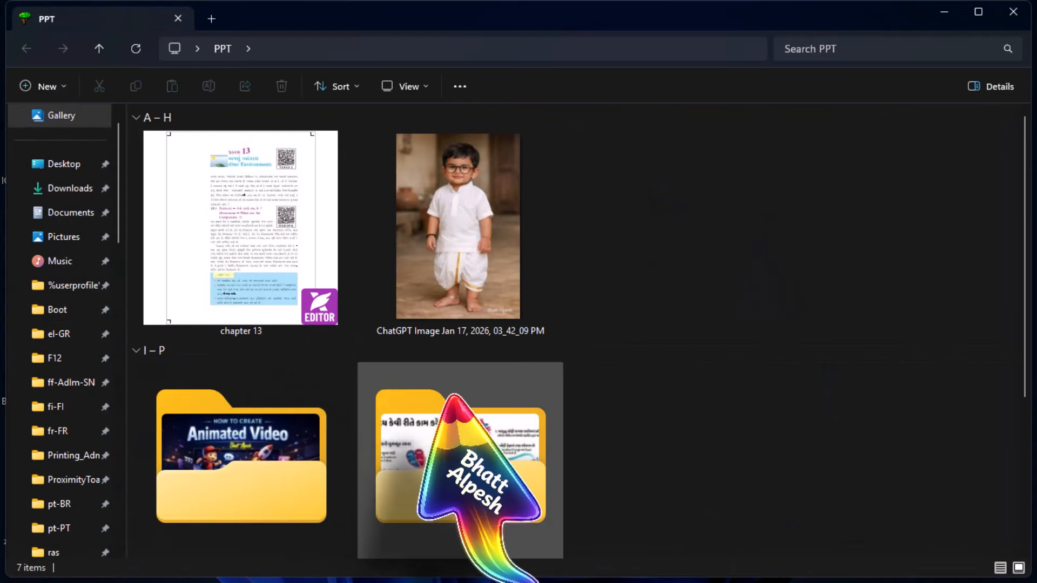
pyautogui.scroll(-4, 454, 397)
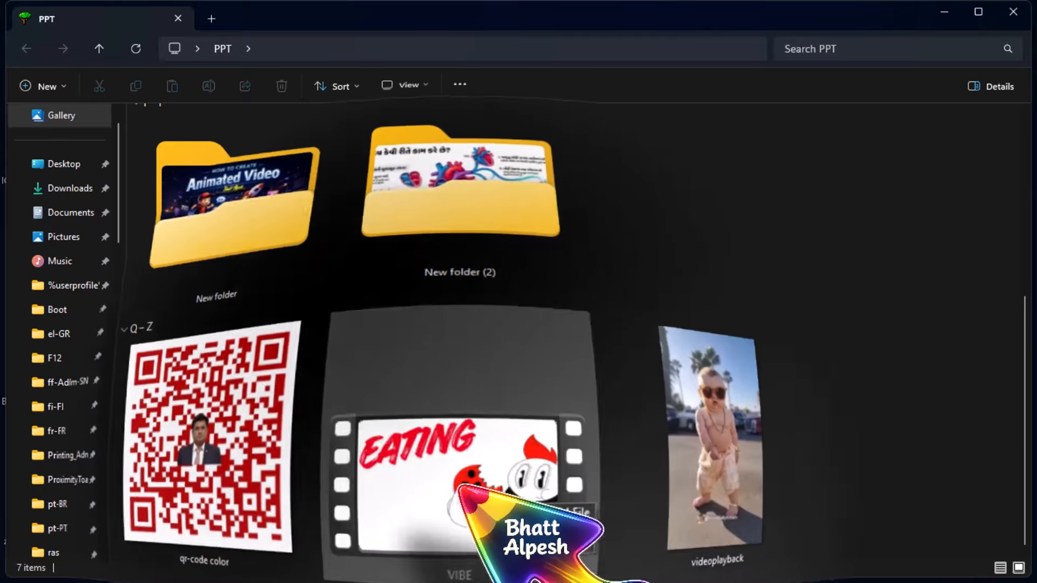
pyautogui.doubleClick(457, 487)
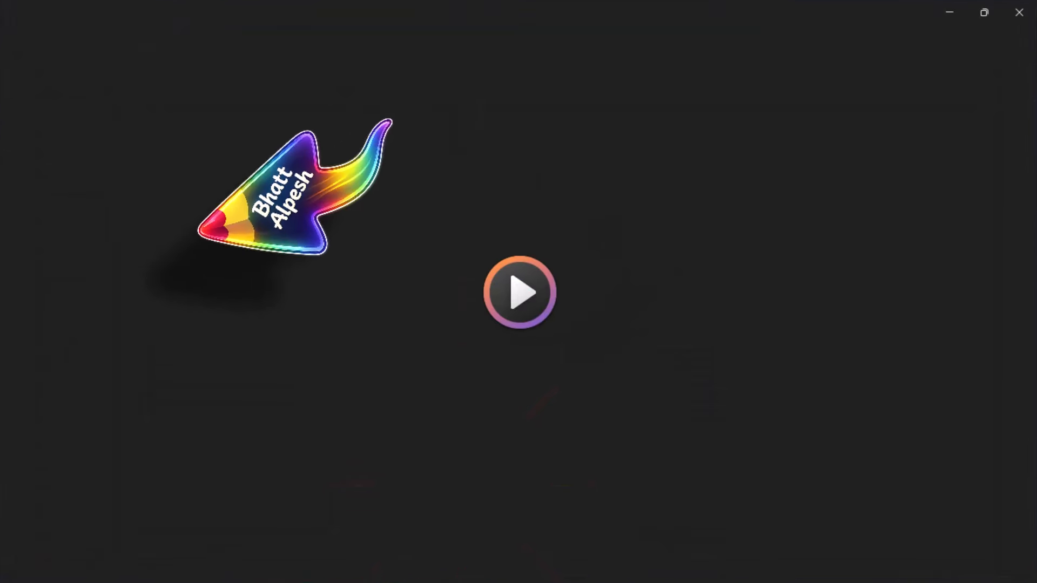